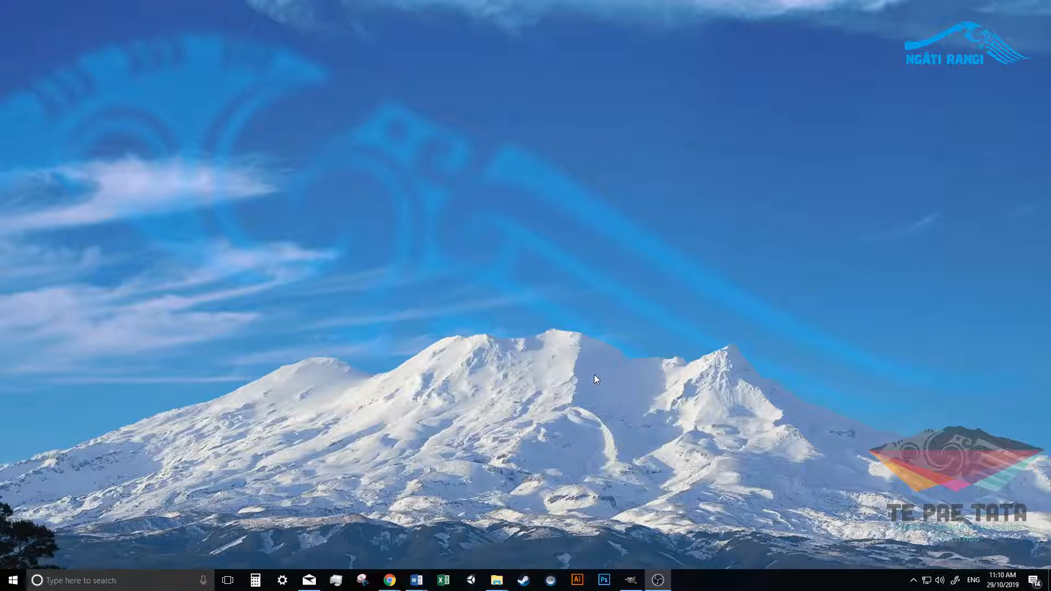
Switch to the Chrome window showing the GIMP website
left_click(631, 579)
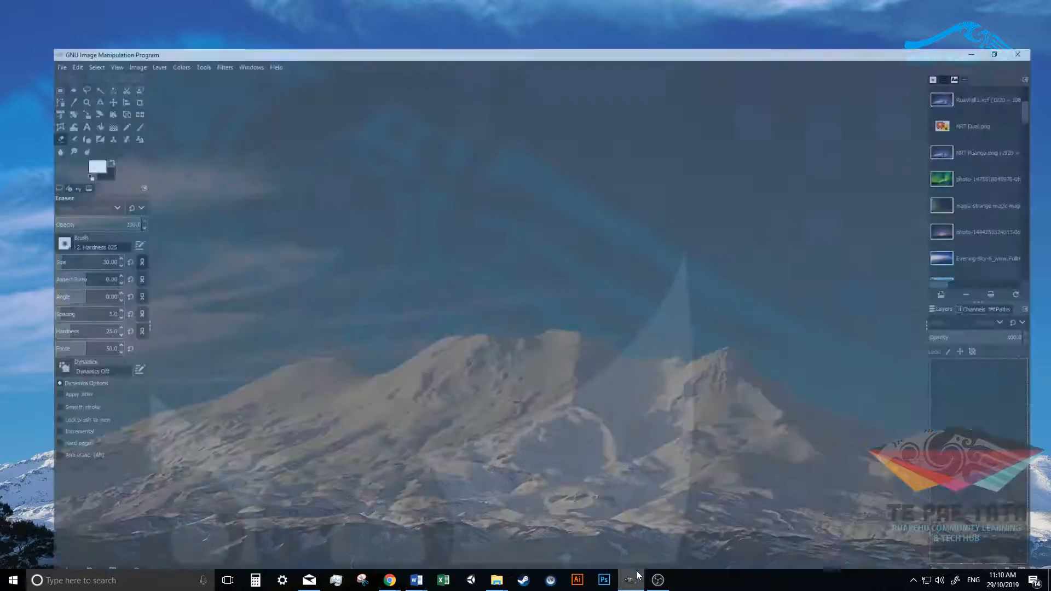
left_click(987, 5)
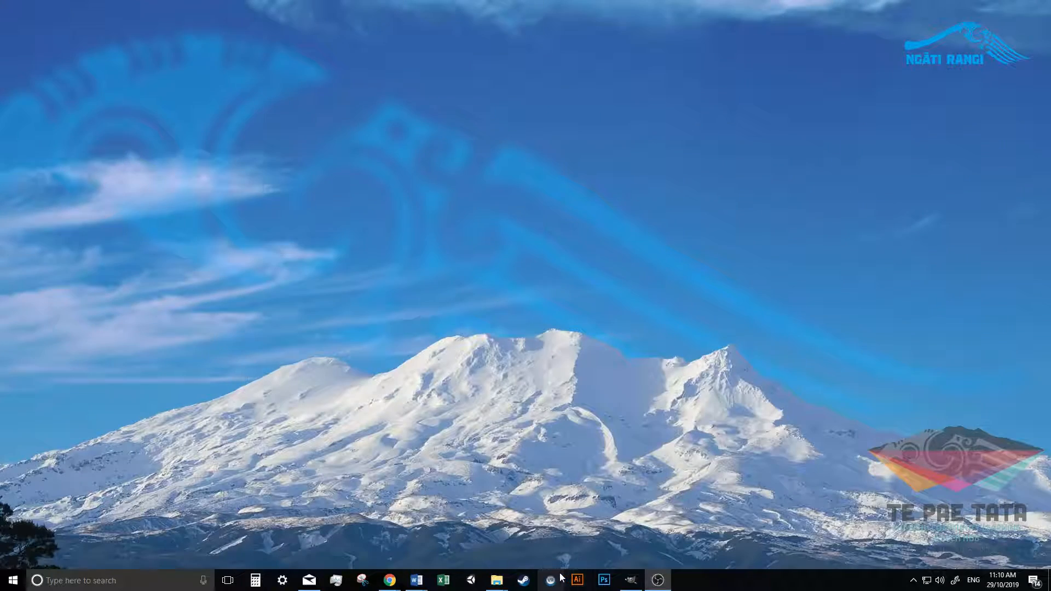
mouse_move(389, 579)
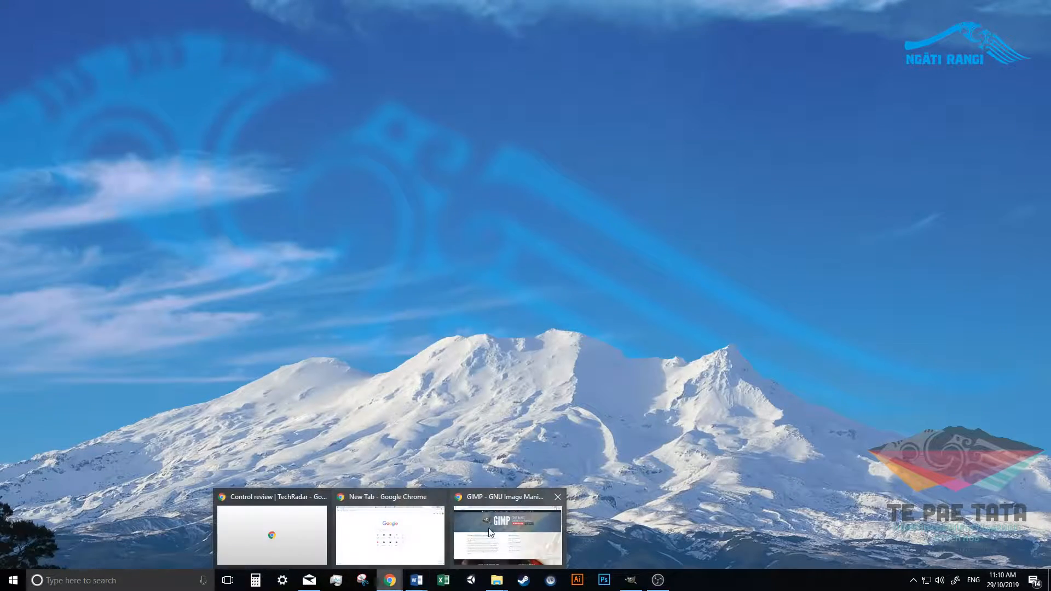
left_click(490, 507)
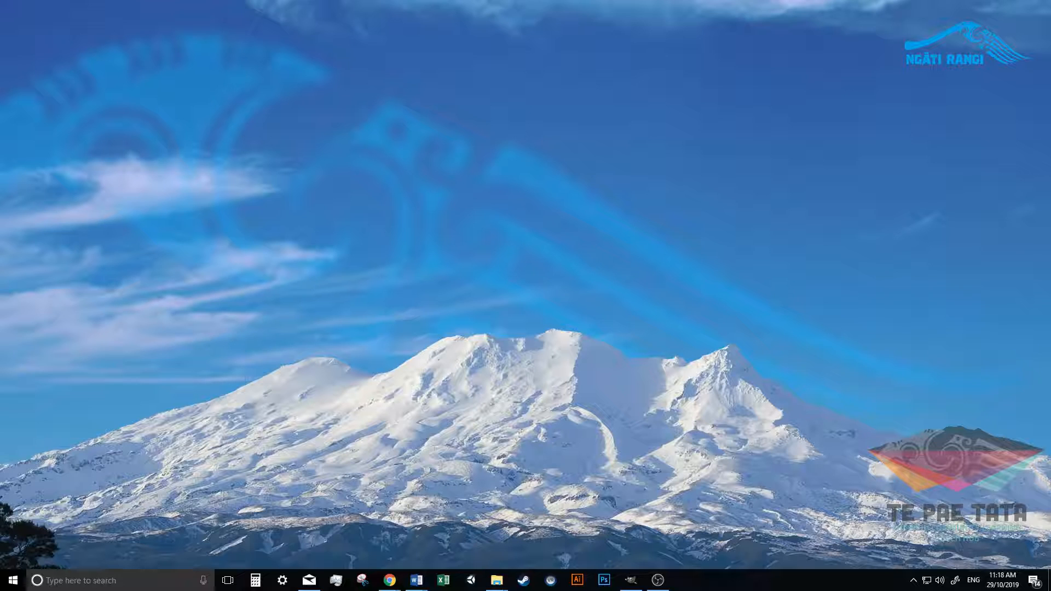
Switch to GIMP and create a new 1920 × 1080 px image
left_click(631, 579)
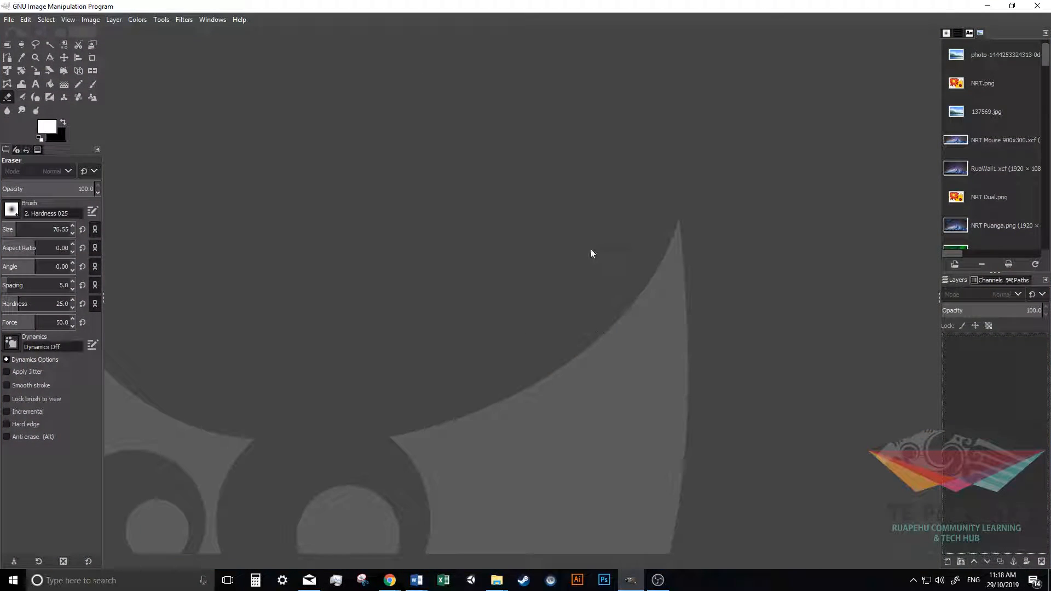
left_click(9, 20)
left_click(18, 33)
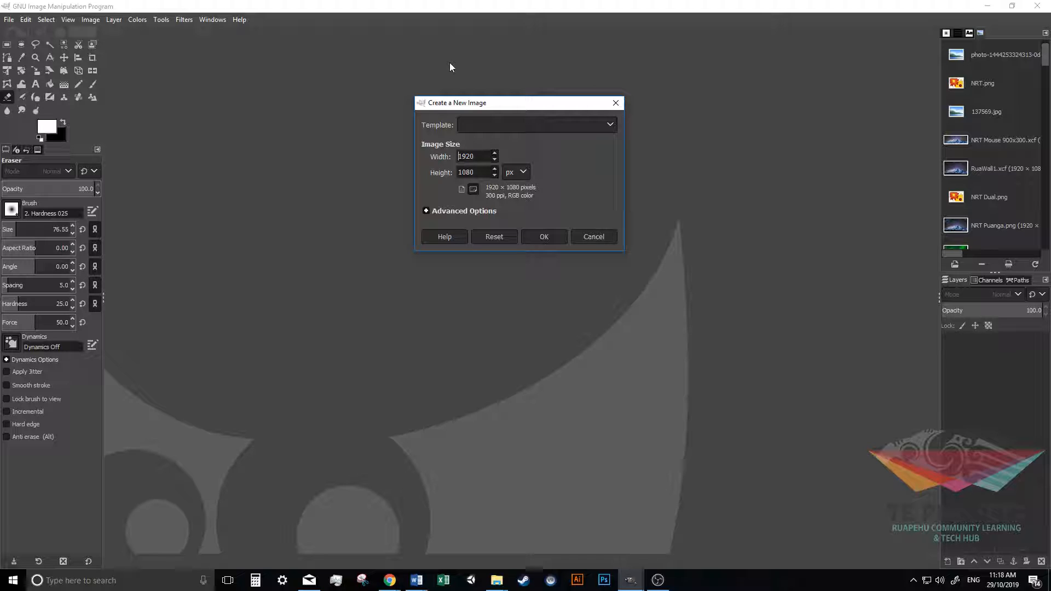
left_click(544, 236)
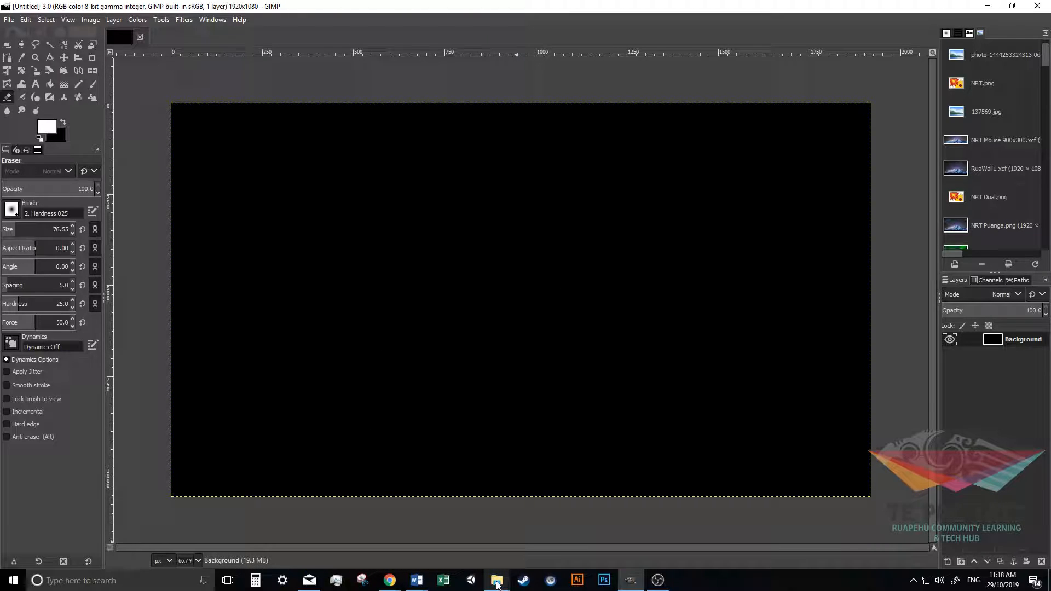
Add the 18.jpg mountain photo from the VlogWP folder to the image as a new layer
mouse_move(497, 585)
left_click(530, 533)
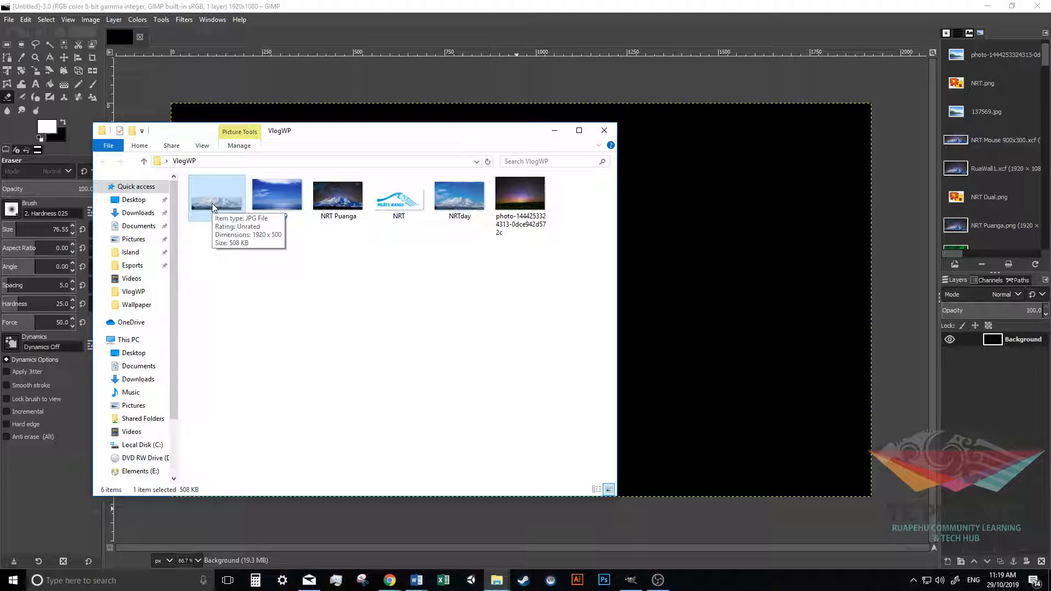
left_click_drag(212, 203, 674, 321)
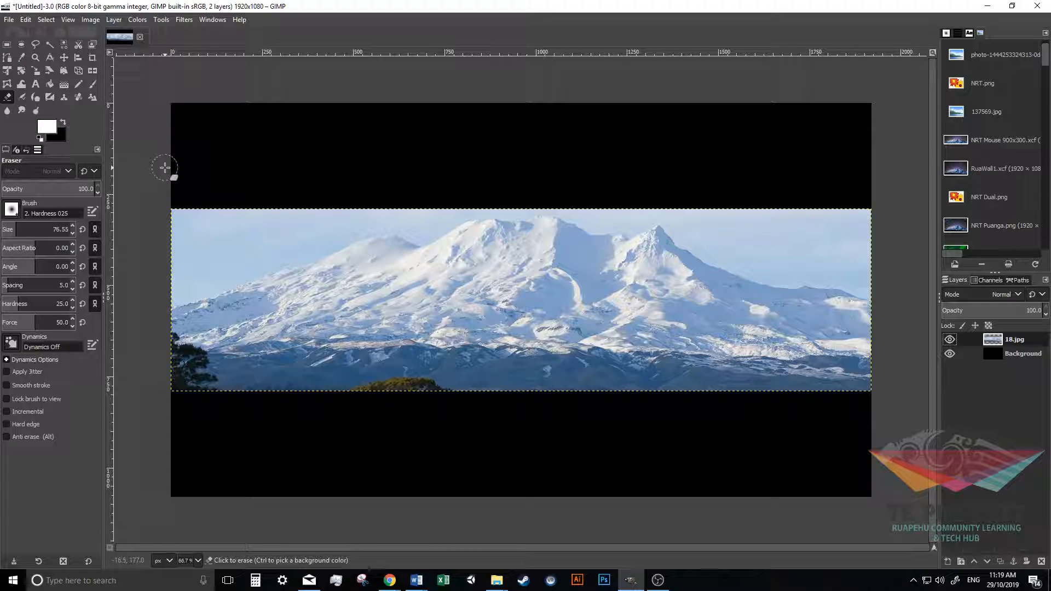
Move the 18.jpg layer straight down, leaving a narrow black band between it and the canvas's lower edge
left_click(64, 59)
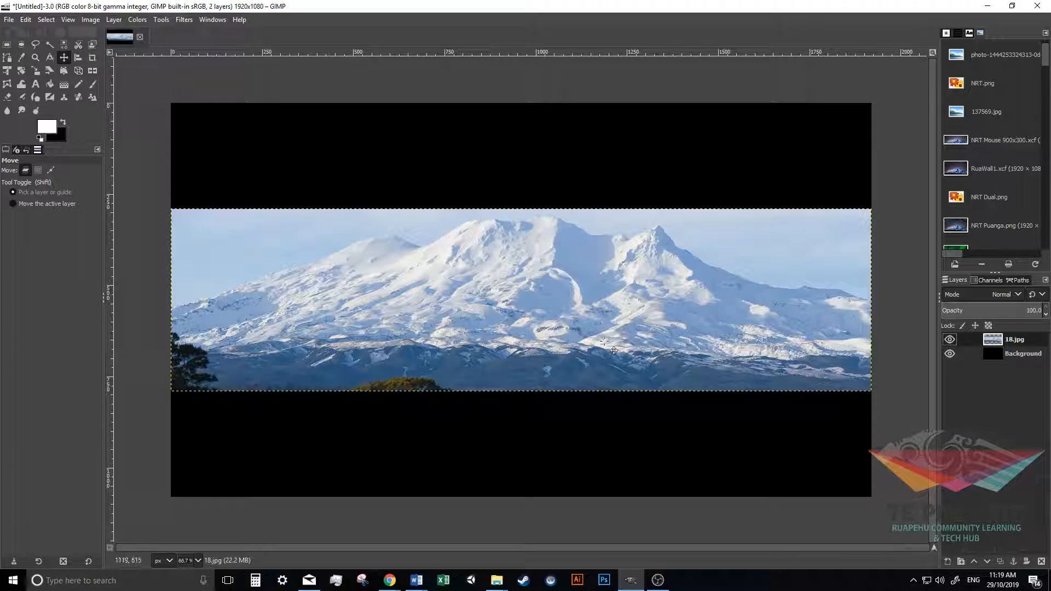
key("Down")
key("Down")
key("Down")
key("Down")
key("Down")
key("Down")
key("Down")
key("Down")
key("Down")
key("Down")
key("Down")
key("Down")
key("Down")
key("Down")
key("Down")
key("Down")
key("Down")
key("Down")
key("Down")
key("Down")
key("Down")
key("Down")
key("Down")
key("Down")
key("Down")
key("Down")
key("Down")
key("Down")
key("Down")
key("Down")
key("Down")
key("Down")
key("Down")
key("Down")
key("Down")
key("Down")
key("Down")
key("Down")
key("Down")
key("Down")
key("Down")
key("Down")
key("Down")
key("Down")
key("Down")
key("Down")
key("Down")
key("Down")
key("Down")
key("Down")
key("Down")
key("Down")
key("Down")
key("Down")
key("Down")
key("Down")
key("Down")
key("Down")
key("Down")
key("Down")
key("Down")
key("Down")
key("Down")
key("Down")
key("Down")
key("Down")
key("Down")
key("Down")
key("Down")
key("Down")
key("Down")
key("Down")
key("Down")
key("Down")
key("Down")
key("Down")
key("Down")
key("Down")
key("Down")
key("Down")
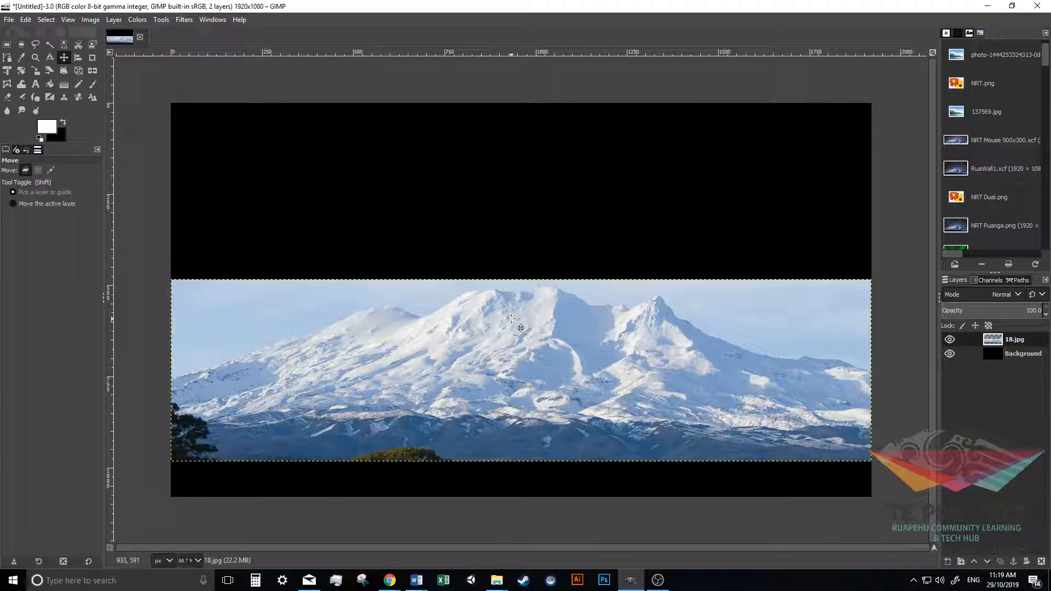
Try moving the 18.jpg layer further down freehand, and undo that move
left_click_drag(516, 323, 523, 391)
key("ctrl")
key("ctrl+z")
Move the 18.jpg layer straight down until its lower edge lines up with the canvas's lower edge
key("Down")
key("Down")
key("Down")
key("Down")
key("Down")
key("Down")
key("Down")
key("Down")
key("Down")
key("Down")
key("Down")
key("Down")
key("Down")
key("Down")
key("Down")
key("Down")
key("Down")
key("Down")
key("Down")
key("Down")
key("Down")
key("Down")
key("Down")
key("Down")
key("Down")
key("Down")
key("Down")
key("Down")
key("Down")
key("Down")
key("Down")
key("Down")
key("Down")
key("Down")
key("Down")
key("Down")
key("Down")
key("Down")
key("Down")
key("Down")
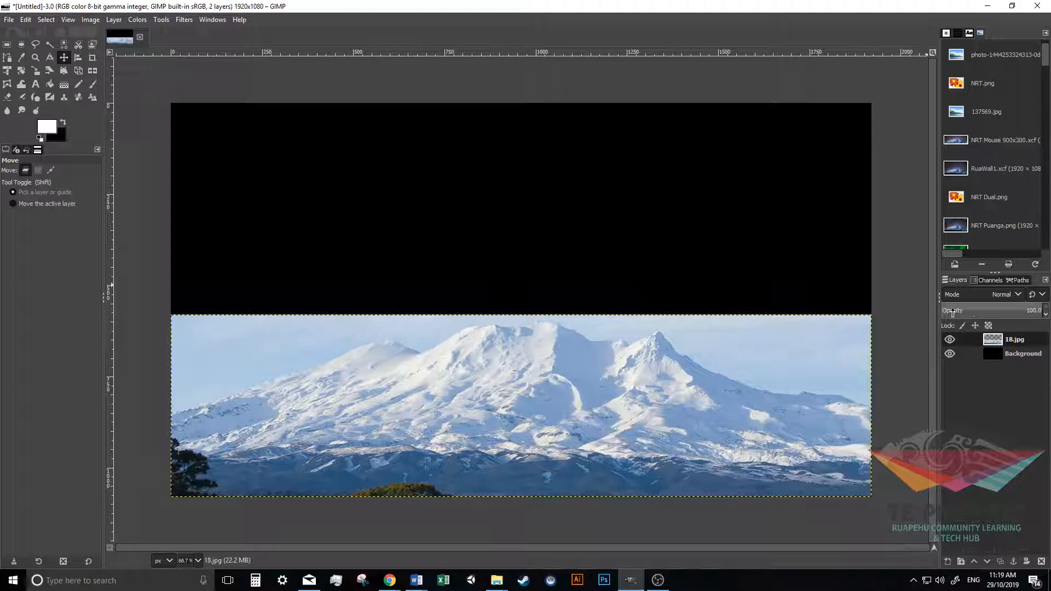
Hide and show the 18.jpg and Background layers to check what each one contains
left_click(950, 340)
left_click(950, 339)
left_click(950, 353)
left_click(949, 353)
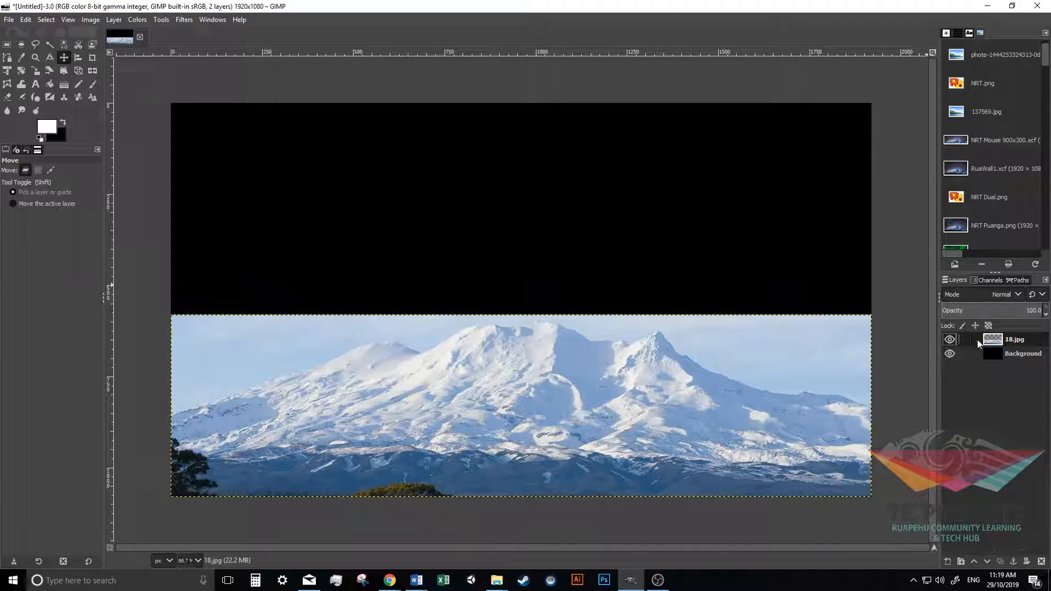
Add an alpha channel to the 18.jpg layer
right_click(992, 340)
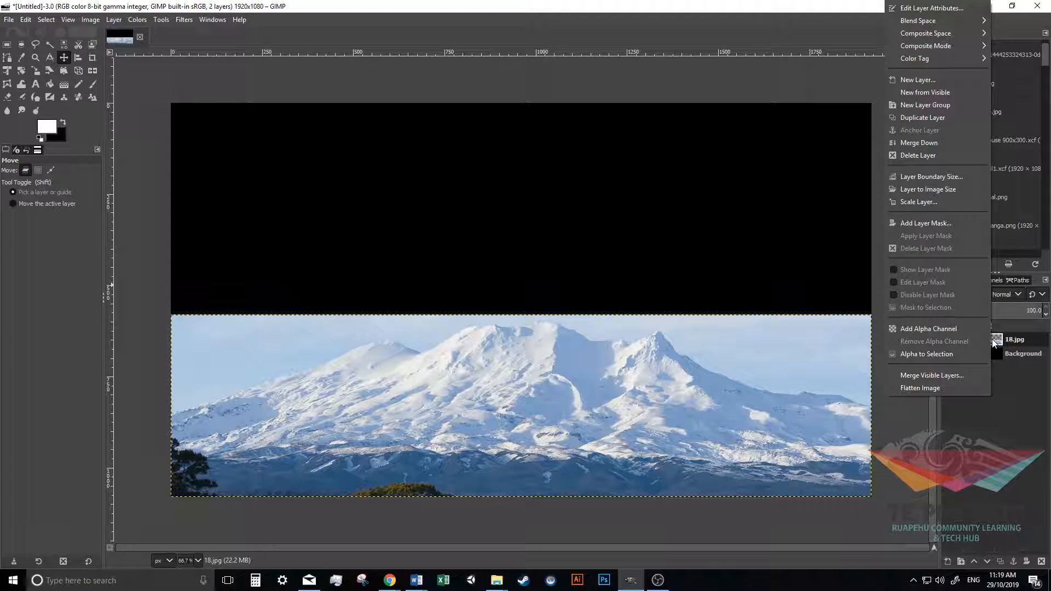
left_click(943, 329)
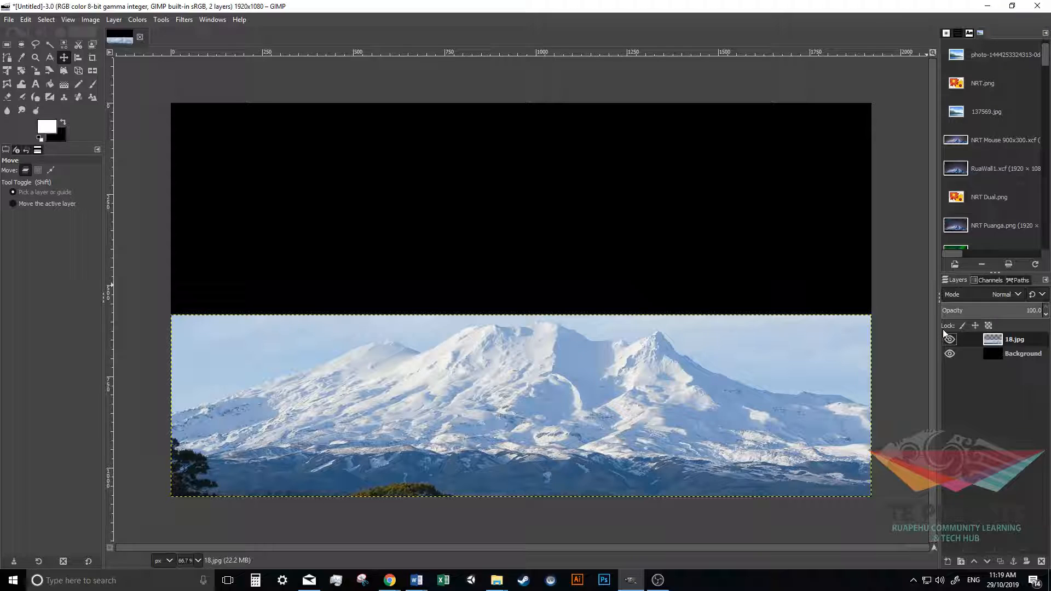
Erase a strip of sky at the mountain photo's upper-right corner with the Eraser and hide the Background layer
left_click(7, 98)
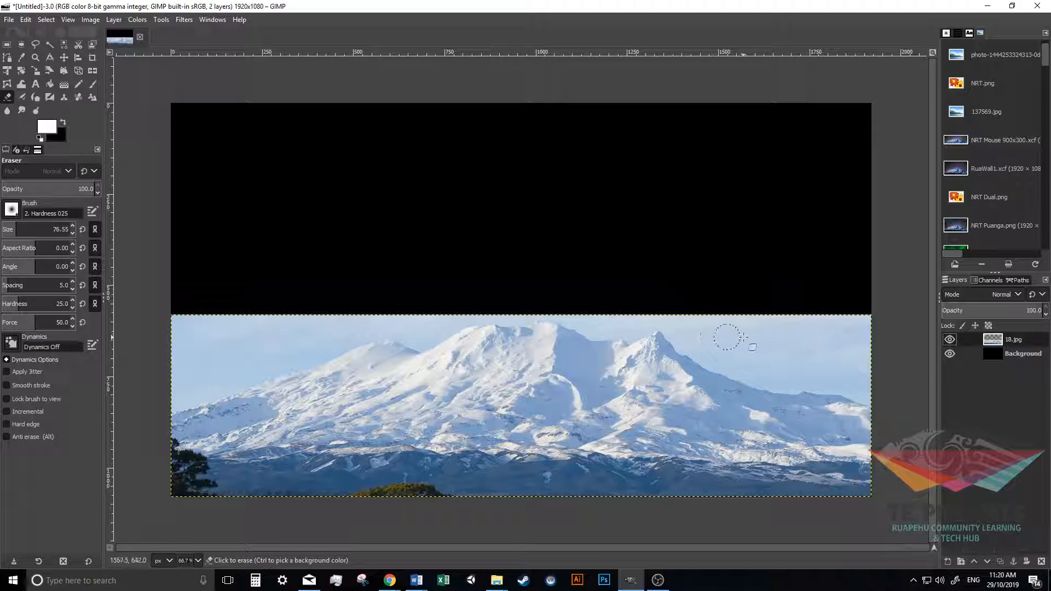
mouse_move(744, 334)
left_mouse_down()
mouse_move(834, 332)
mouse_move(852, 326)
mouse_move(790, 321)
mouse_move(857, 321)
mouse_move(865, 341)
mouse_move(750, 323)
mouse_move(816, 330)
mouse_move(909, 310)
left_mouse_up()
left_click(949, 353)
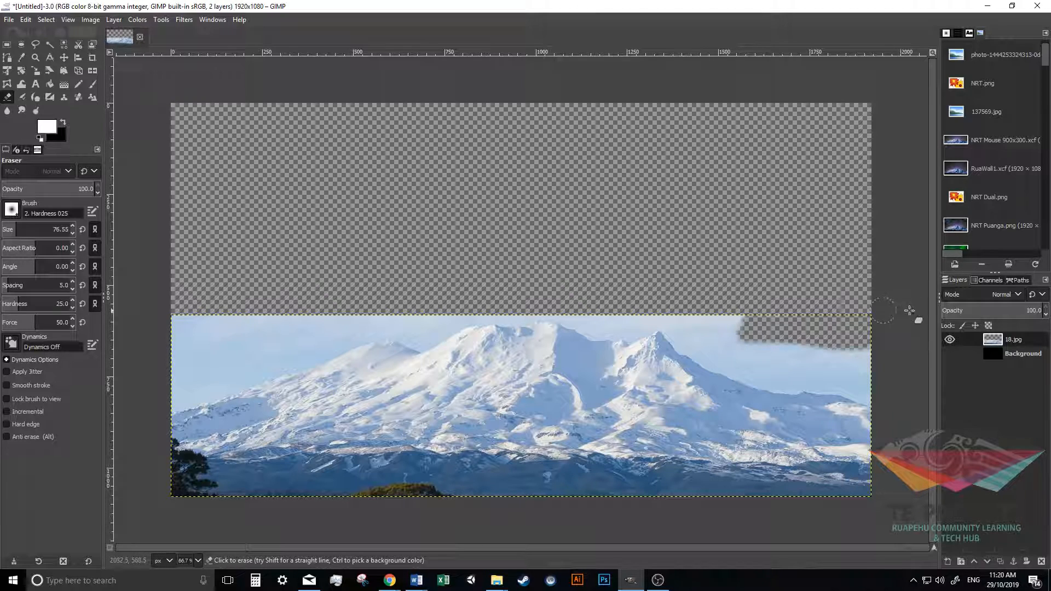
Select the sky of the mountain photo with Fuzzy Select at a threshold of 84
left_click(48, 44)
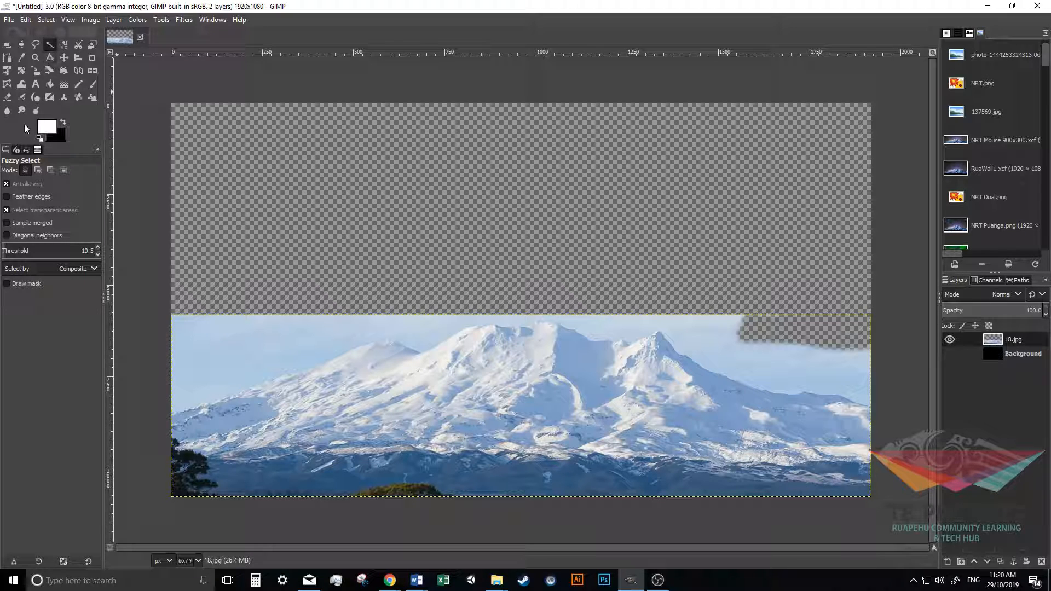
left_click_drag(14, 251, 32, 250)
left_click(235, 340)
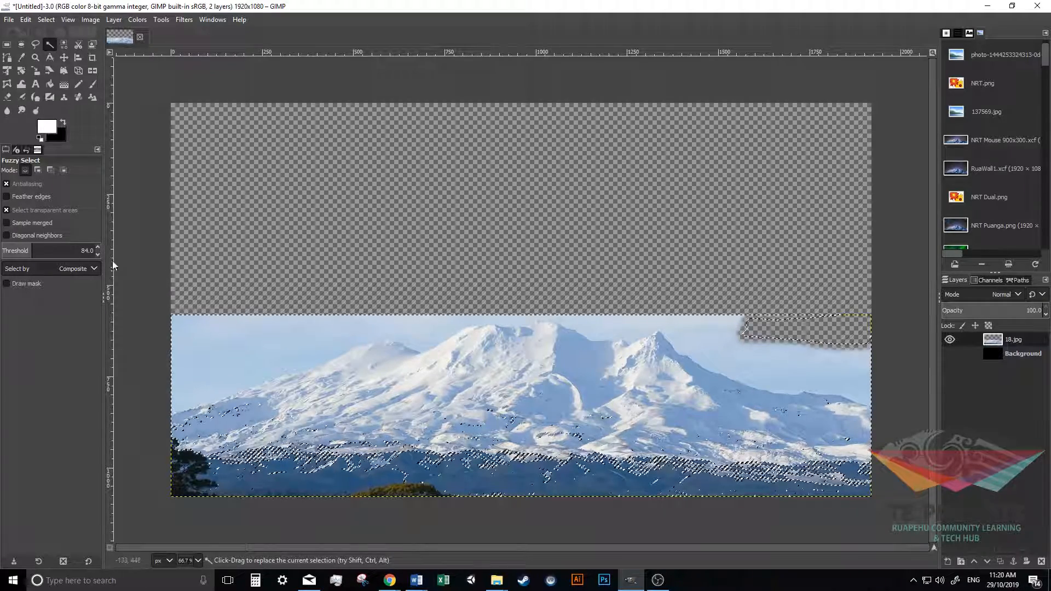
Try reselecting the sky with lower Fuzzy Select thresholds of 46.5 and 21
left_click(87, 251)
type("46.5")
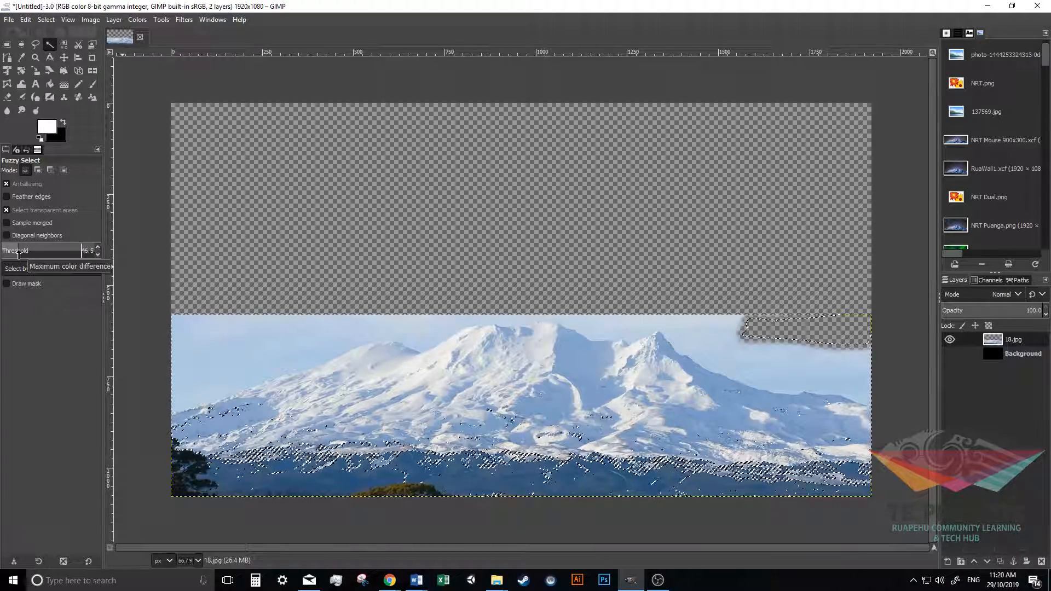
key("Return")
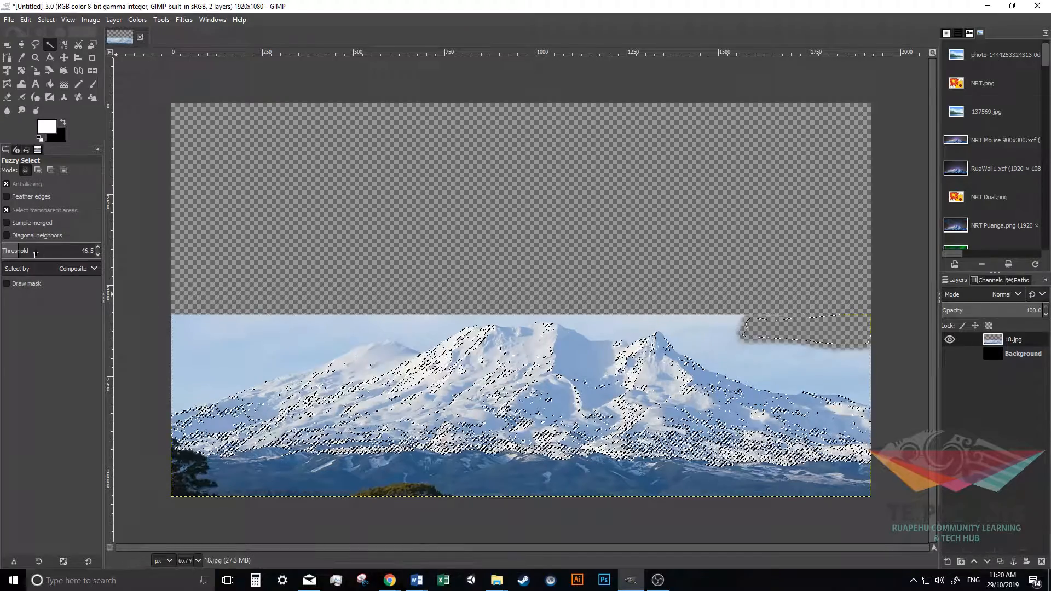
left_click(9, 249)
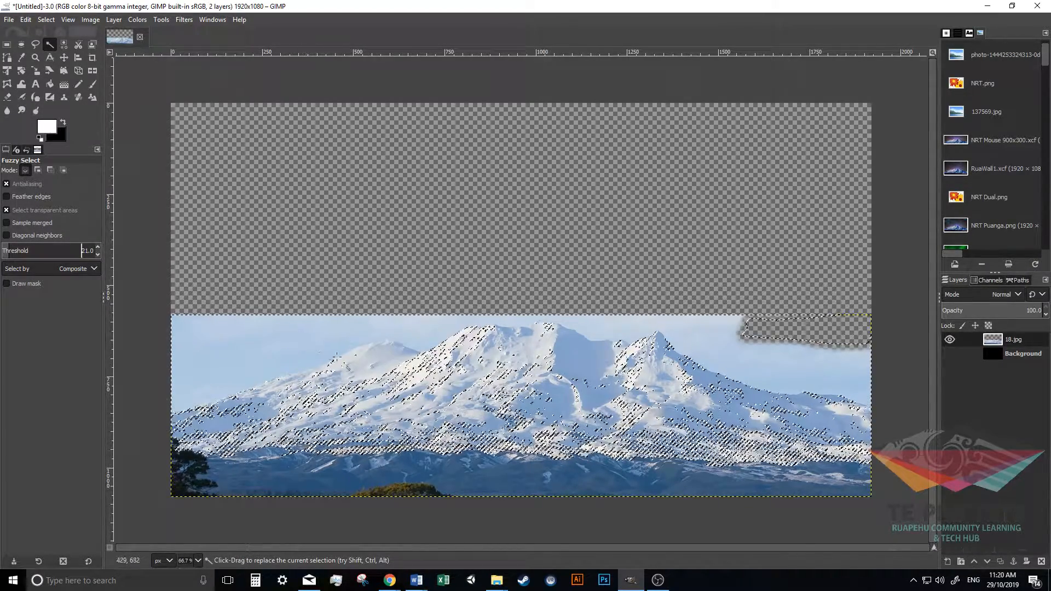
left_click(268, 327)
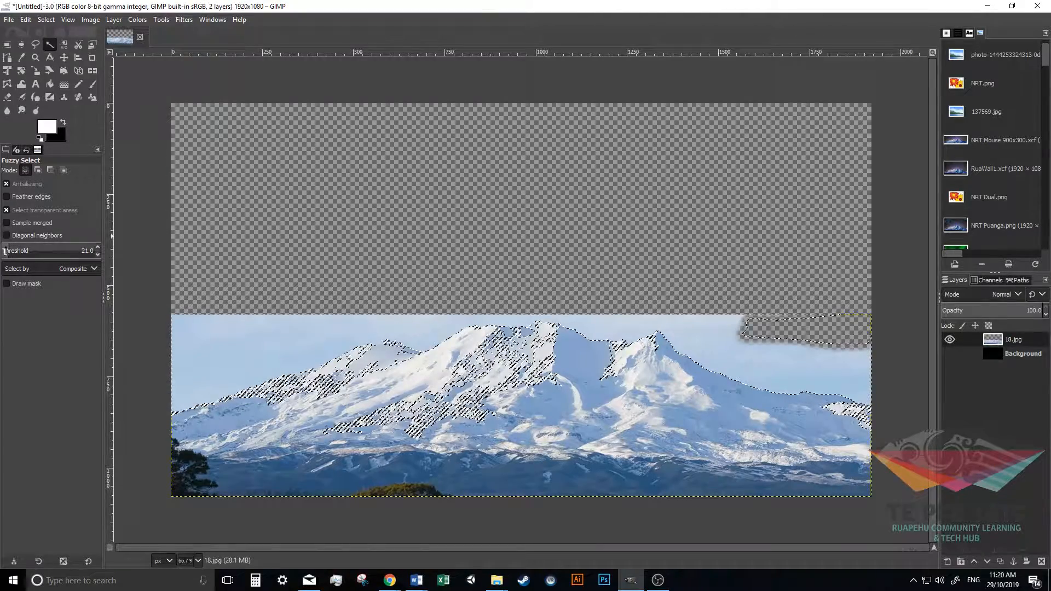
Fuzzy-select the sky at a threshold of 9 and delete it, along with the leftover patch above the left-hand summit
left_click_drag(11, 252, 6, 253)
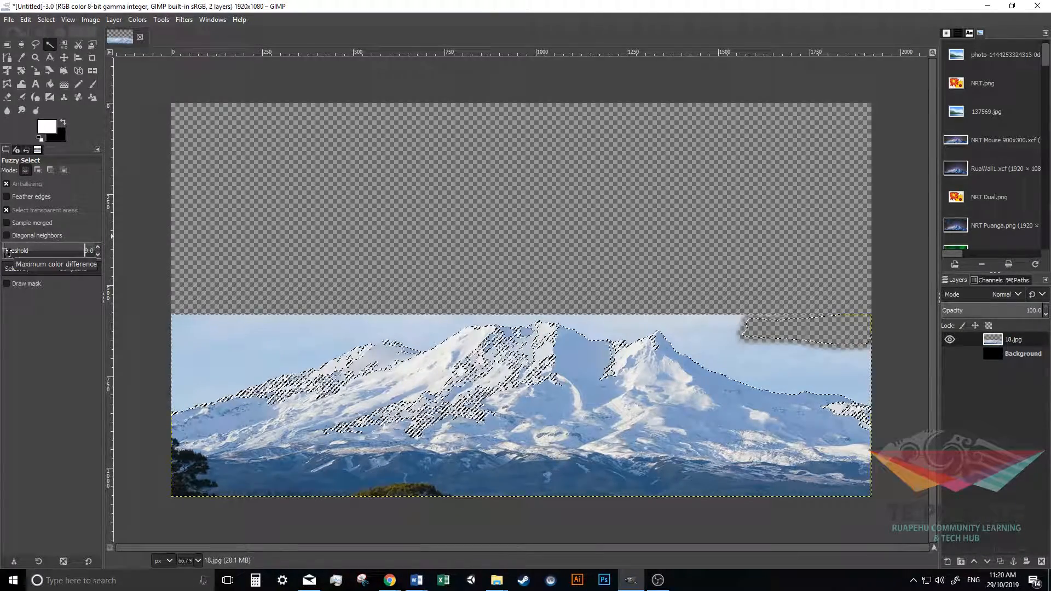
left_click(241, 342)
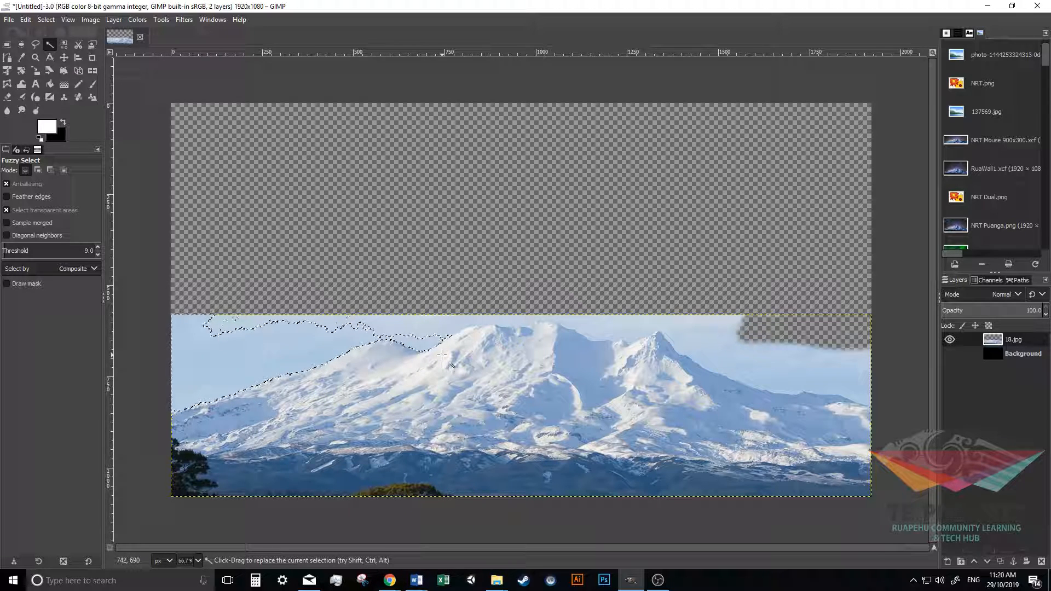
left_click(221, 346)
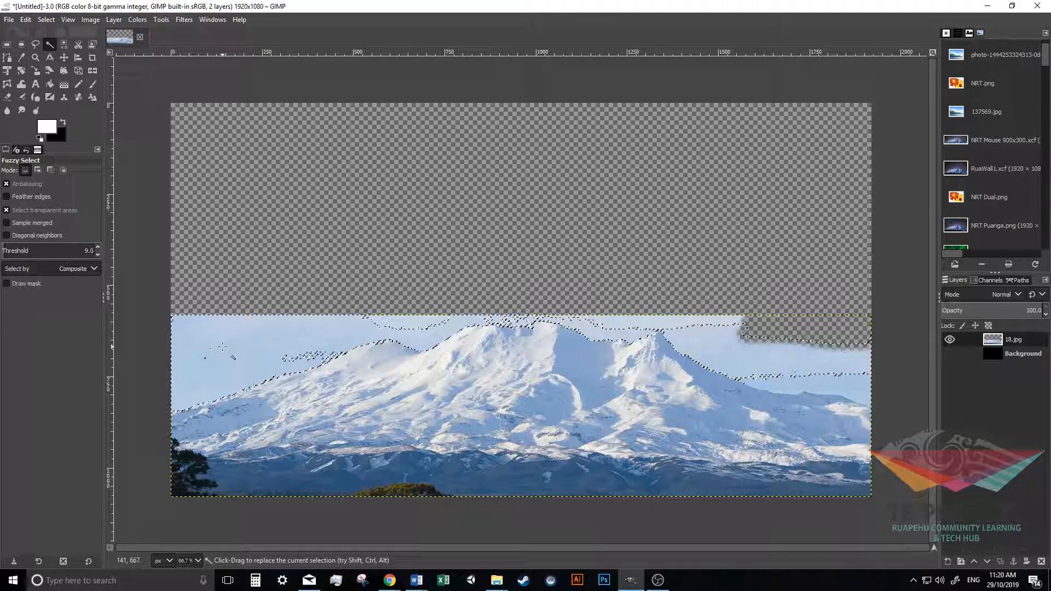
key("Delete")
left_click(416, 320)
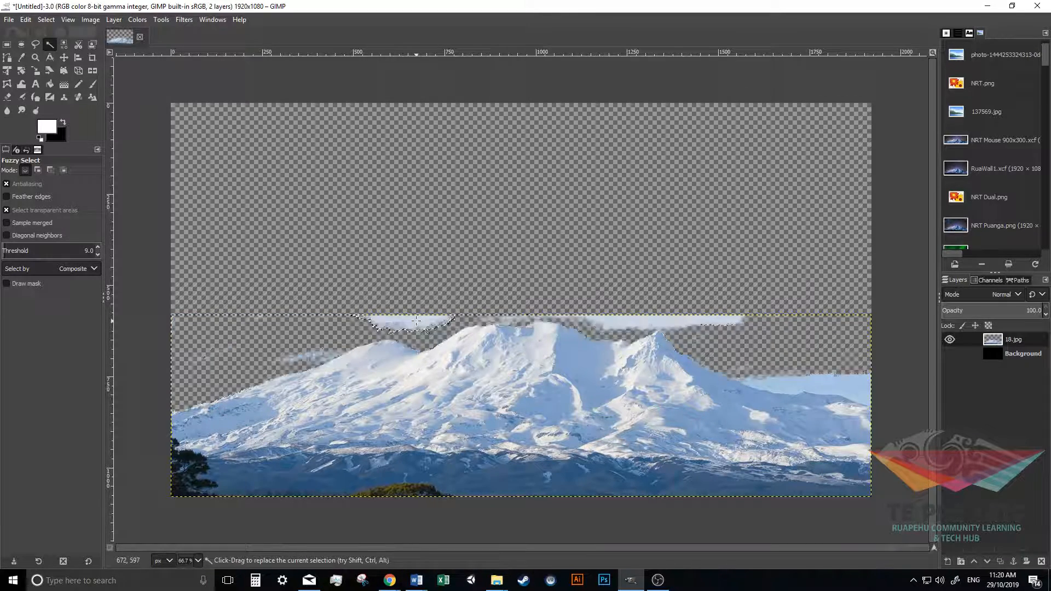
Try selecting and deleting the leftover strip of sky above the main peaks, and undo the deletion
left_click(661, 324)
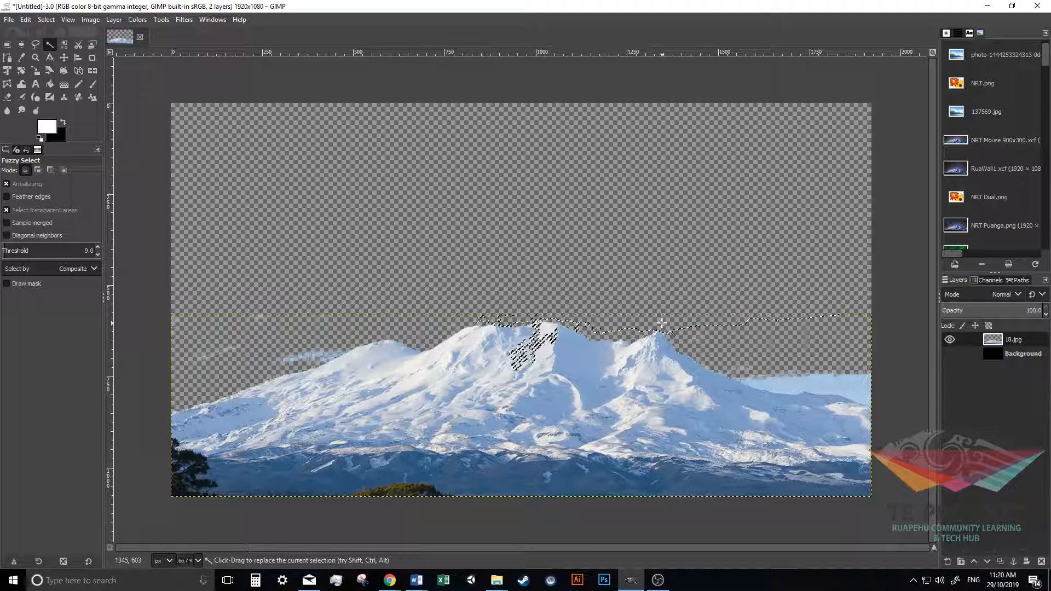
key("ctrl+z")
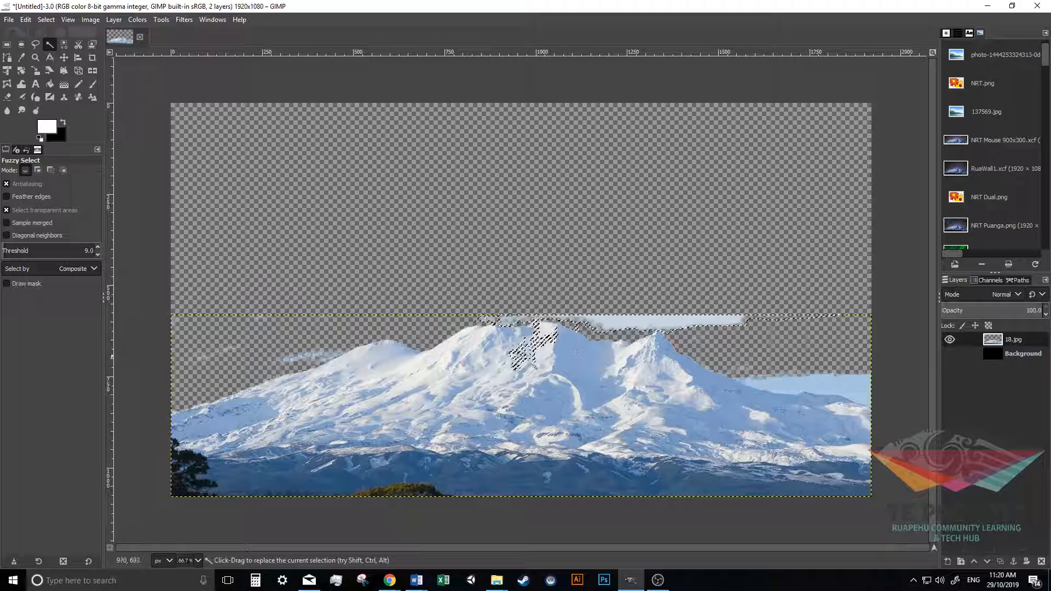
Fuzzy-select and delete the leftover sky beside the right slope and left summit, and the strip above the main peaks at a threshold of 8.7
left_click(771, 387)
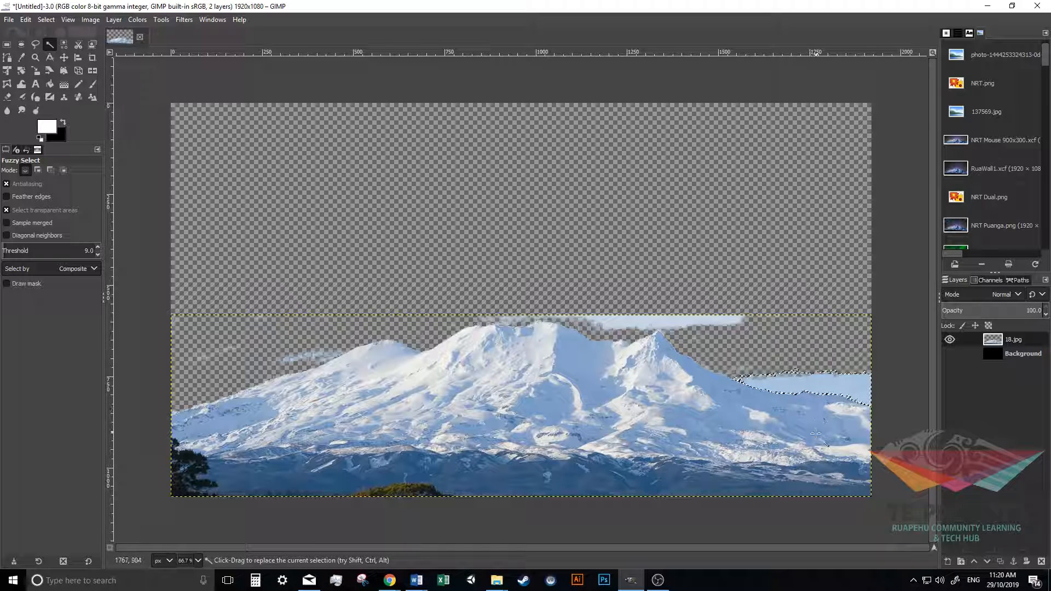
left_click(706, 324)
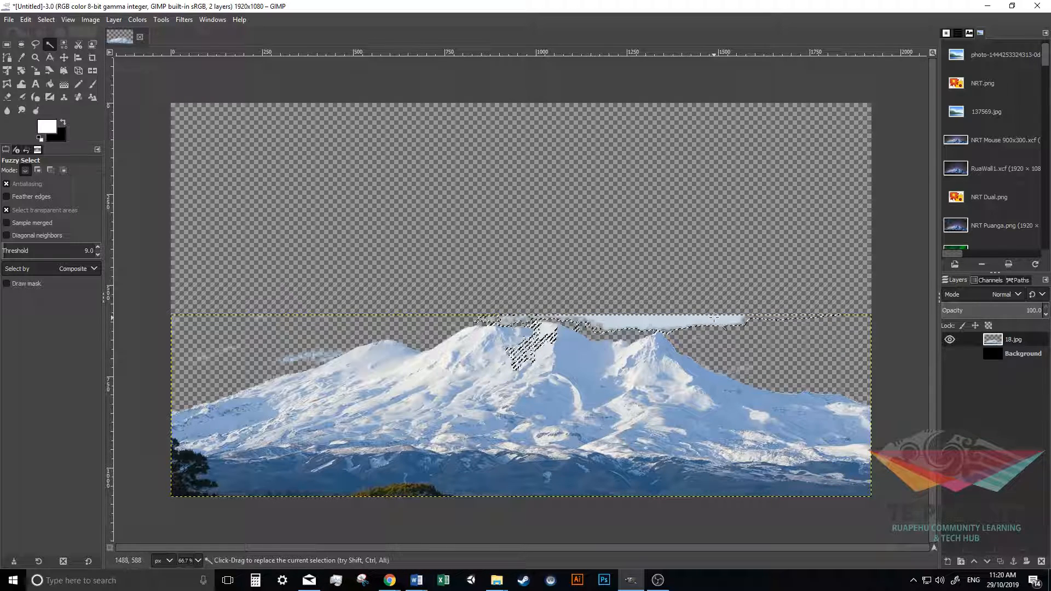
left_click(311, 357)
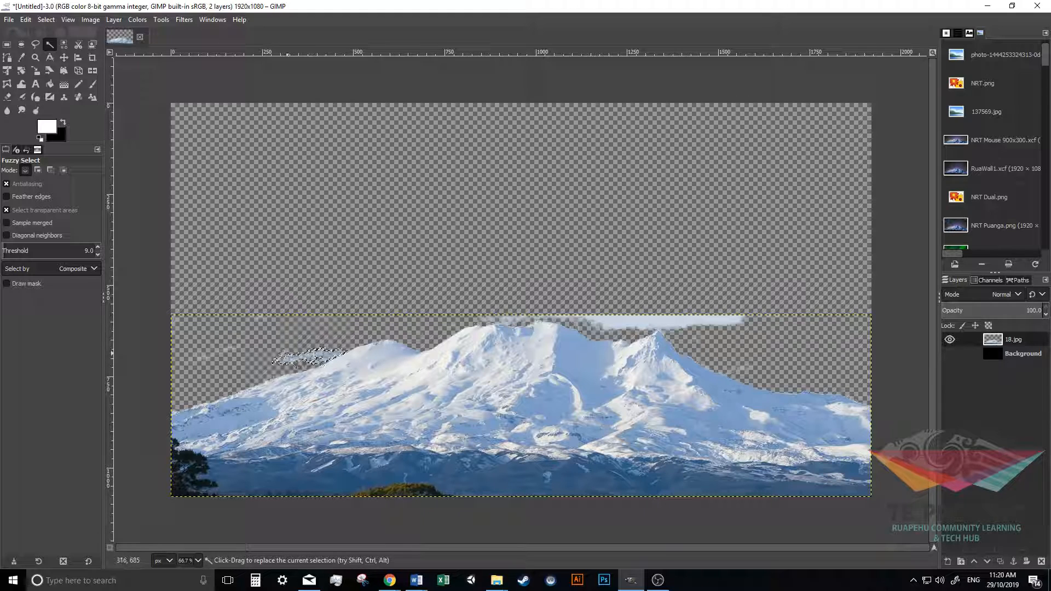
left_click(224, 357)
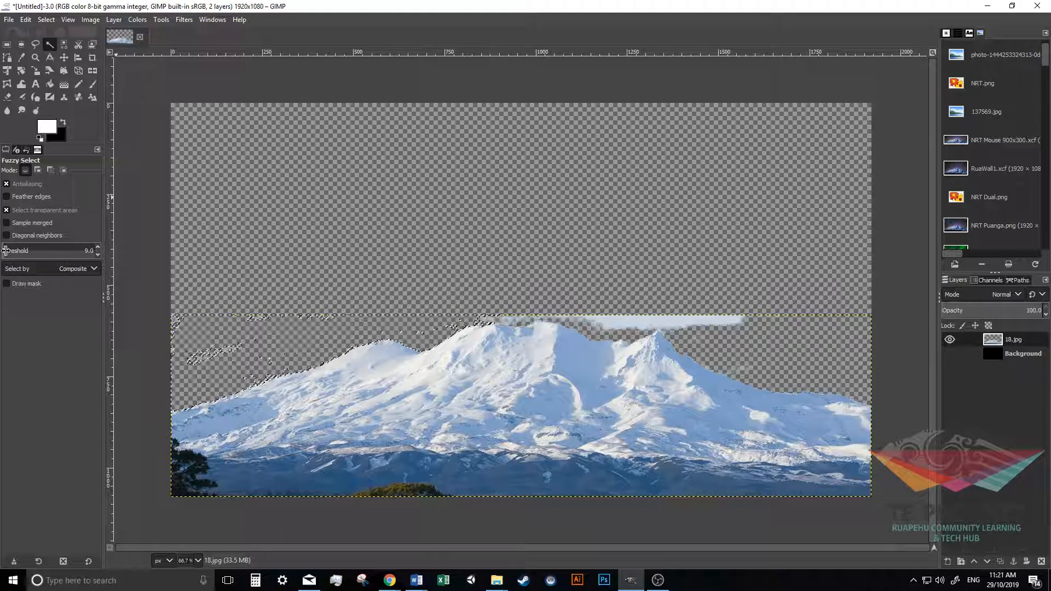
left_click_drag(633, 321, 633, 321)
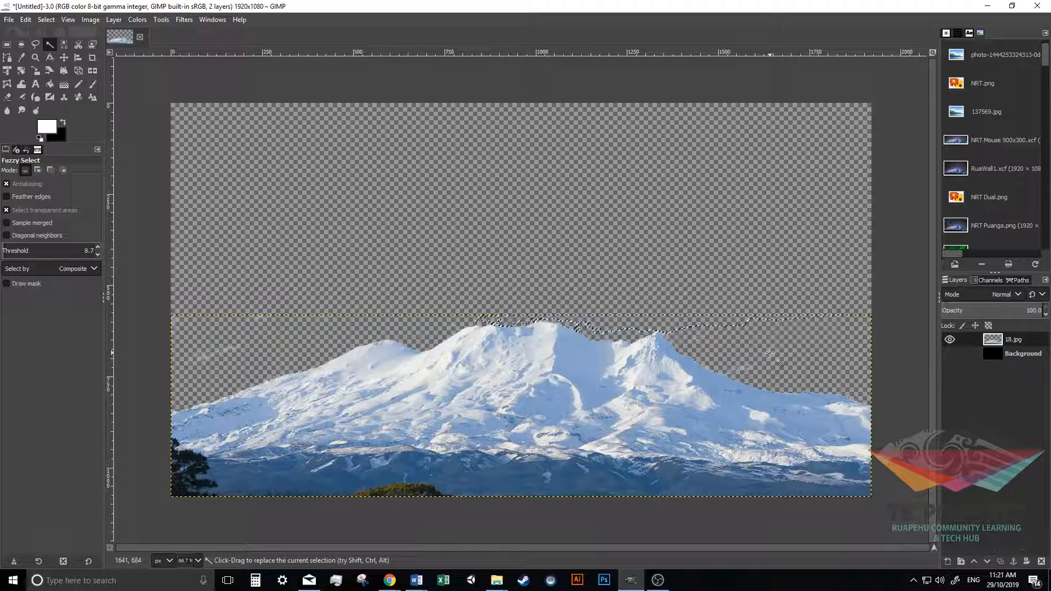
Switch to the Eraser tool and clear the current selection
left_click(8, 99)
left_click(7, 98)
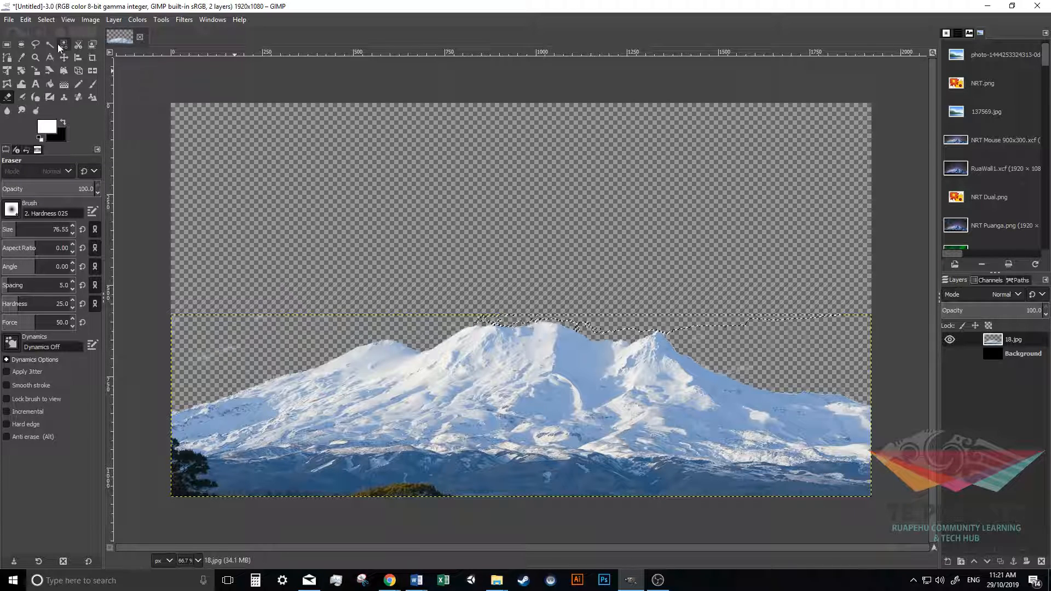
left_click(46, 19)
left_click(53, 49)
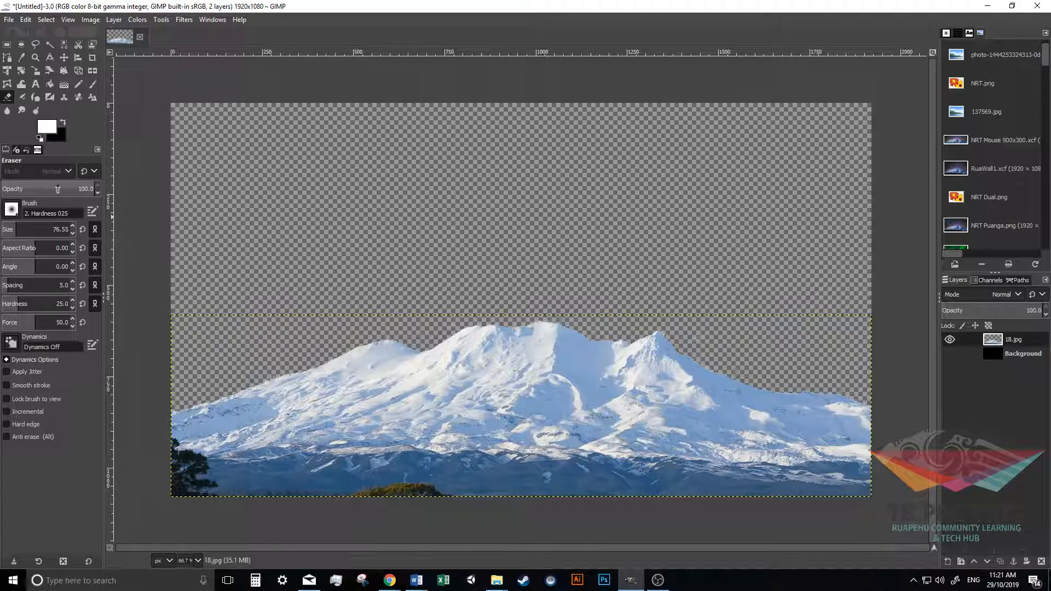
Inspect the left summit's edge up close and give the eraser the 2. Hardness 100 brush
scroll(339, 327, "up", 4)
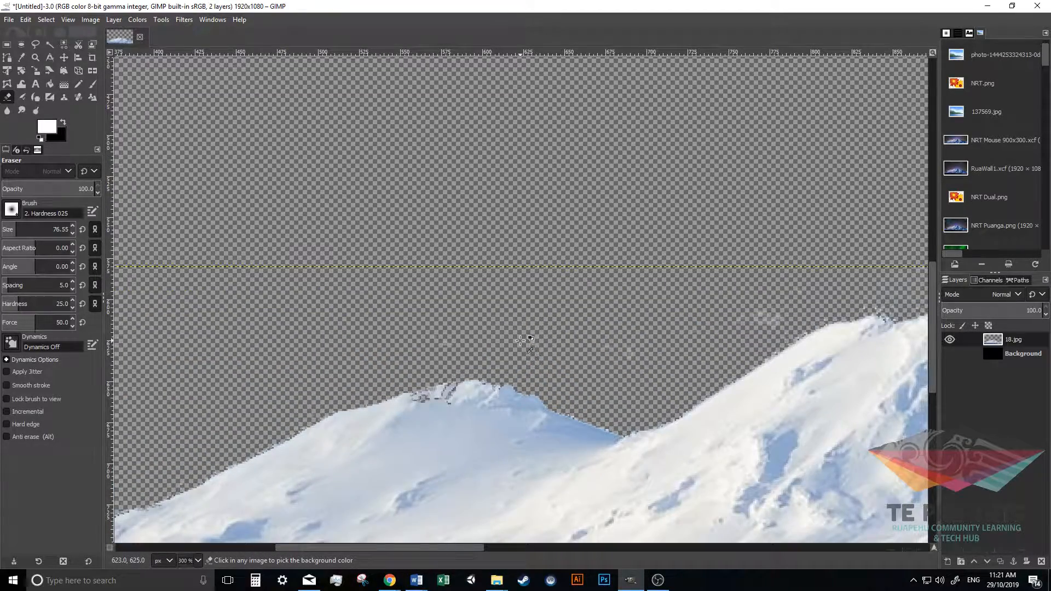
scroll(520, 340, "up", 1)
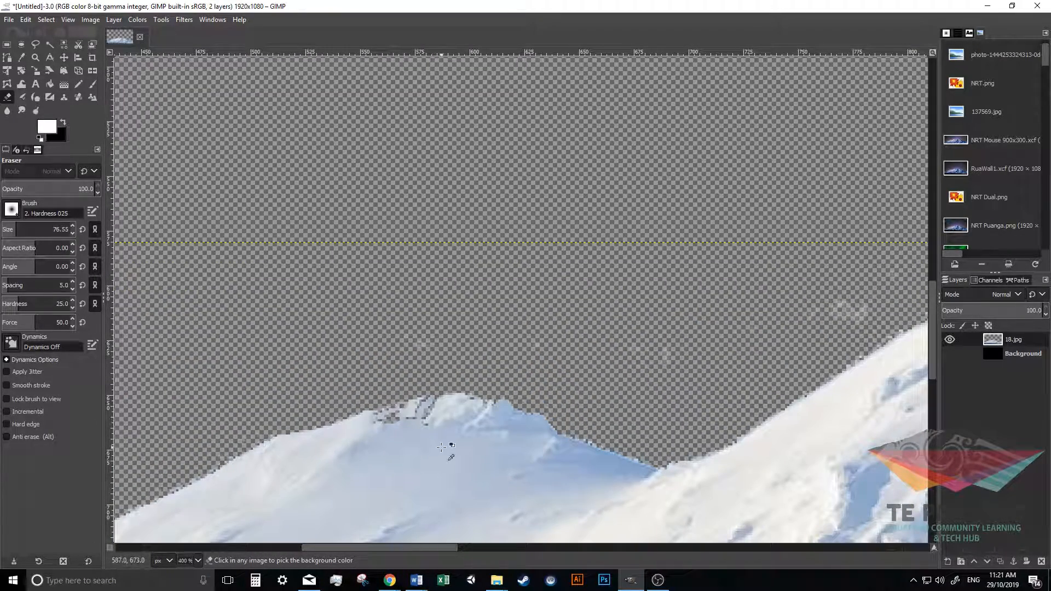
scroll(716, 338, "down", 4)
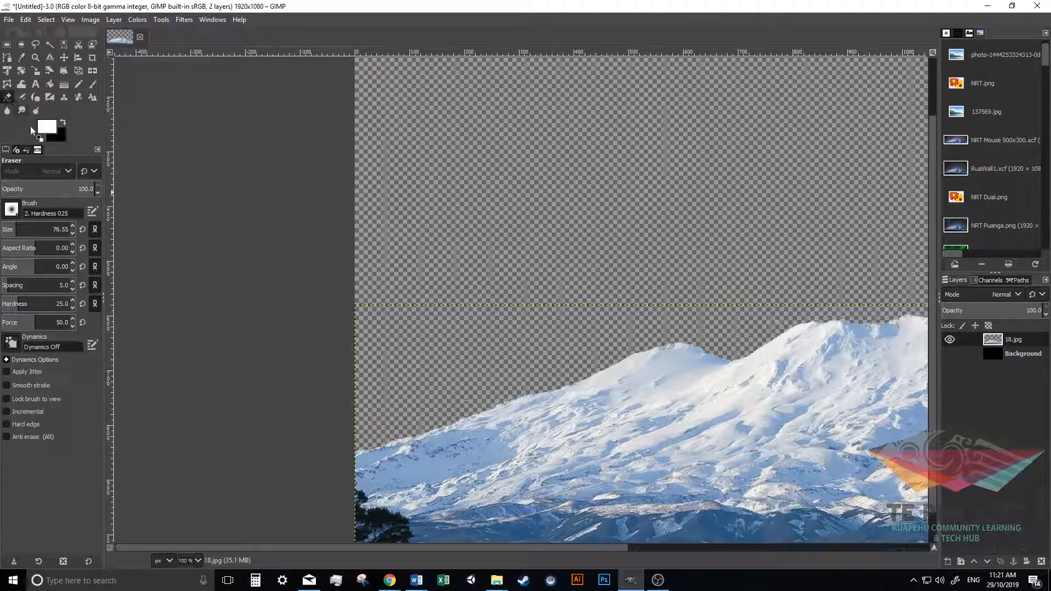
left_click(12, 210)
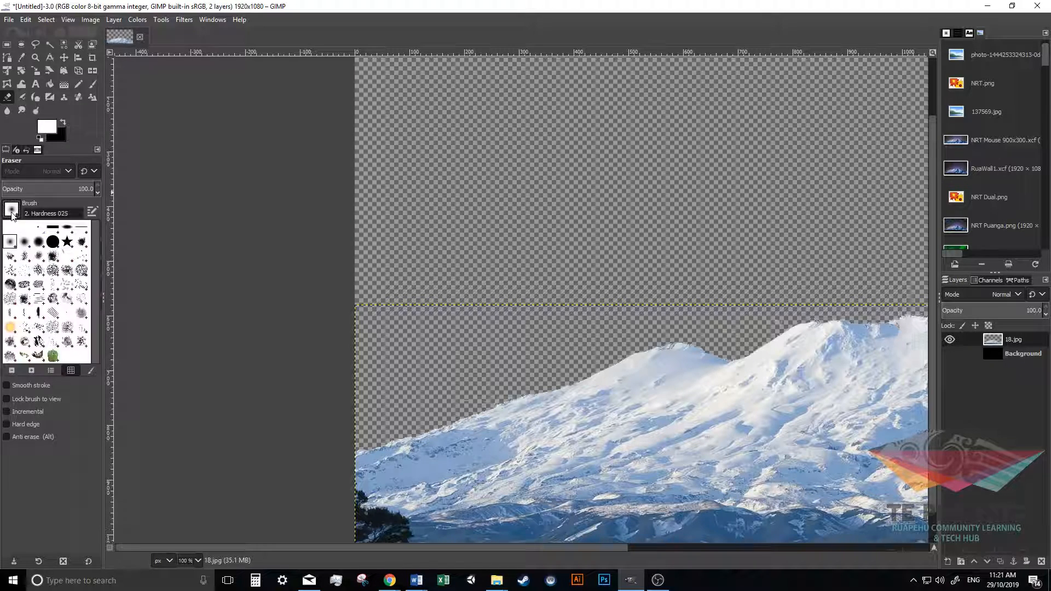
left_click(53, 242)
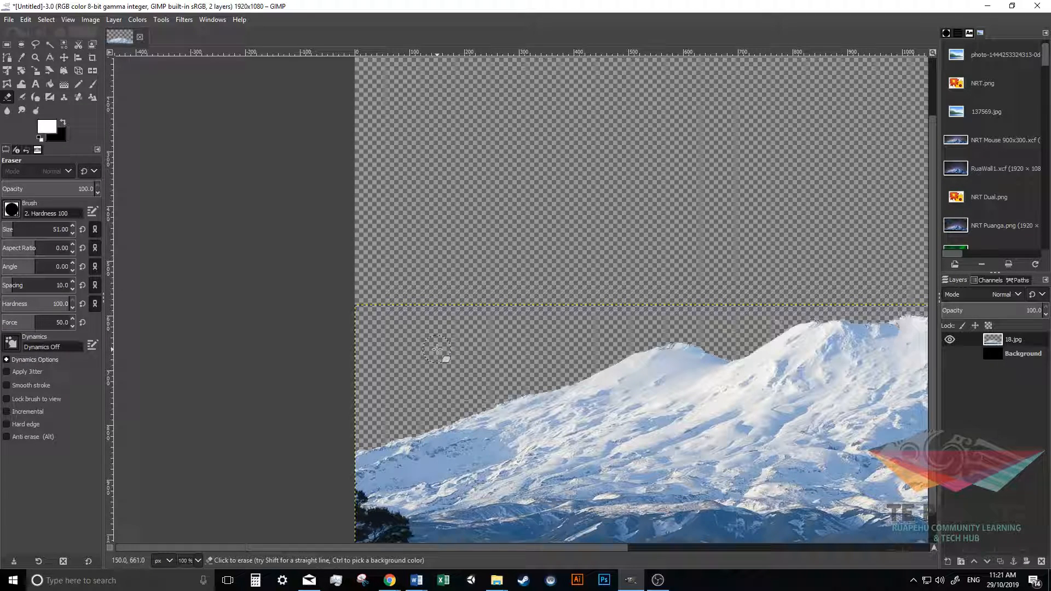
Try out larger and smaller eraser brush sizes, finishing at a size of 51.32
key("bracketright")
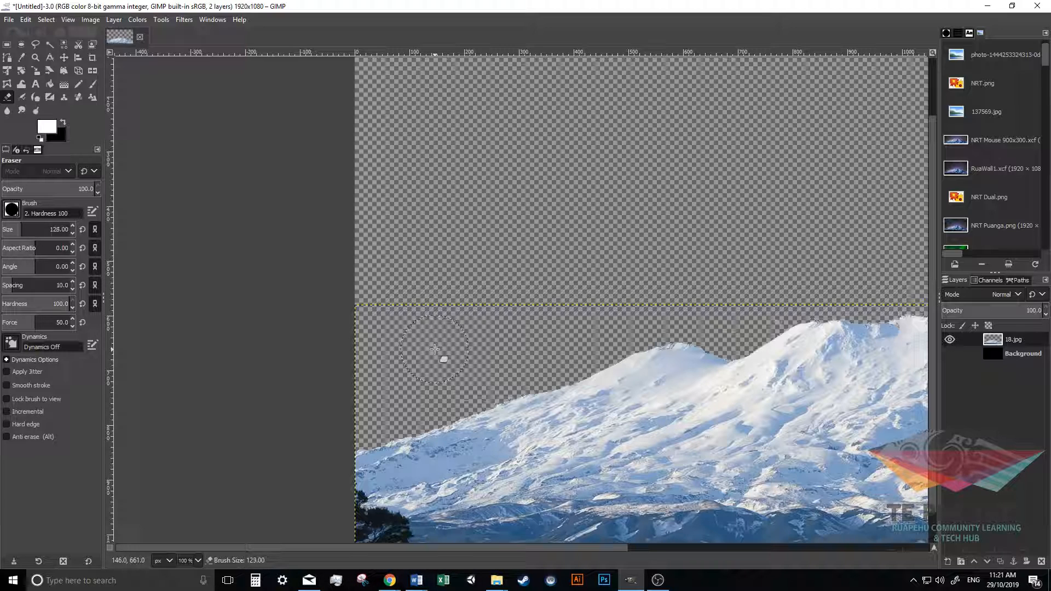
key("bracketleft")
key("bracketleft")
key("bracketleft")
key("bracketleft")
key("bracketleft")
key("bracketleft")
key("bracketleft")
key("bracketleft")
key("bracketleft")
key("bracketleft")
key("bracketleft")
key("bracketleft")
key("bracketleft")
key("bracketleft")
key("bracketleft")
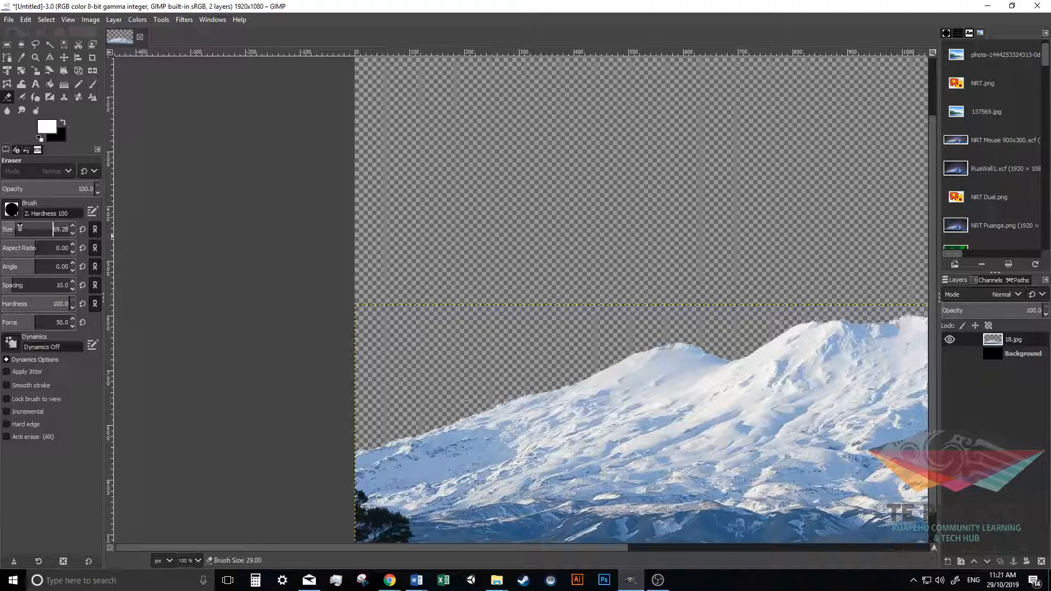
left_click_drag(45, 230, 68, 230)
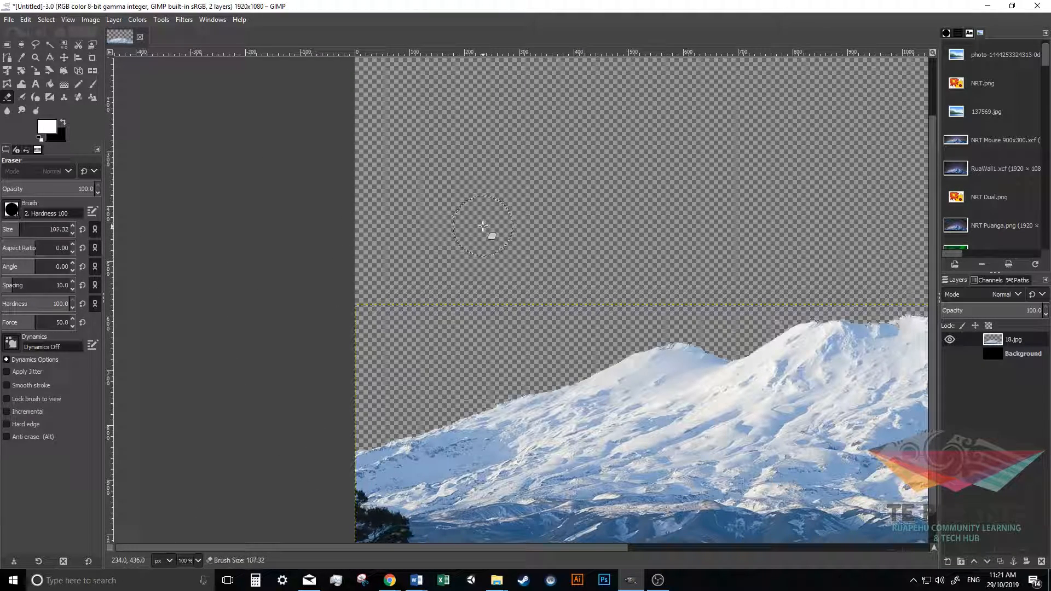
key("bracketleft")
Switch to the Word document to read the note on brush-size symbols, and return to GIMP
mouse_move(416, 580)
left_click(483, 533)
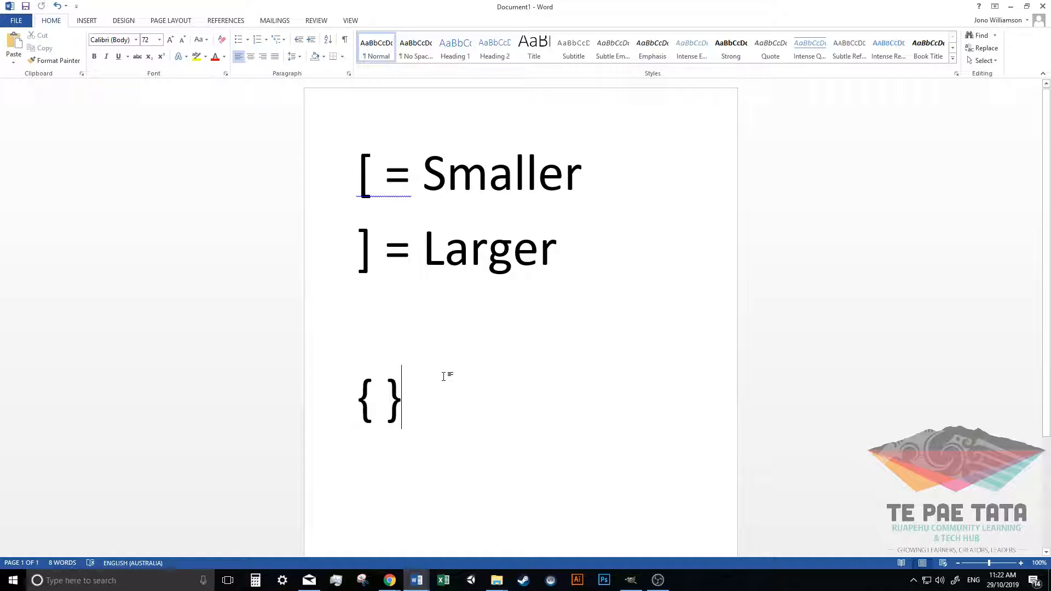
left_click(630, 580)
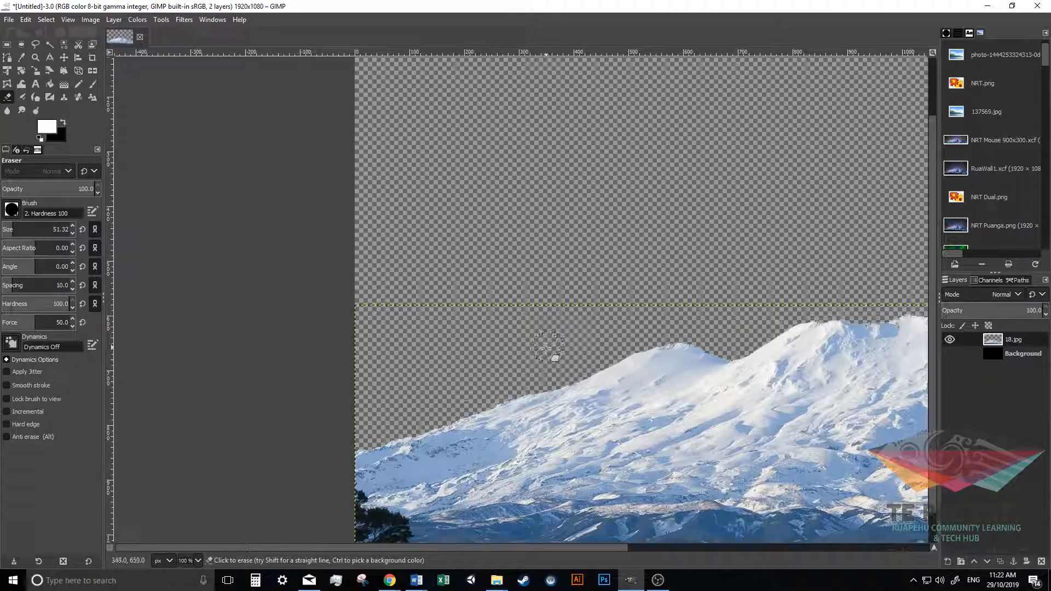
Show the black Background layer and erase the stray sky pixels floating above the mountain's left slope
scroll(510, 392, "up", 5)
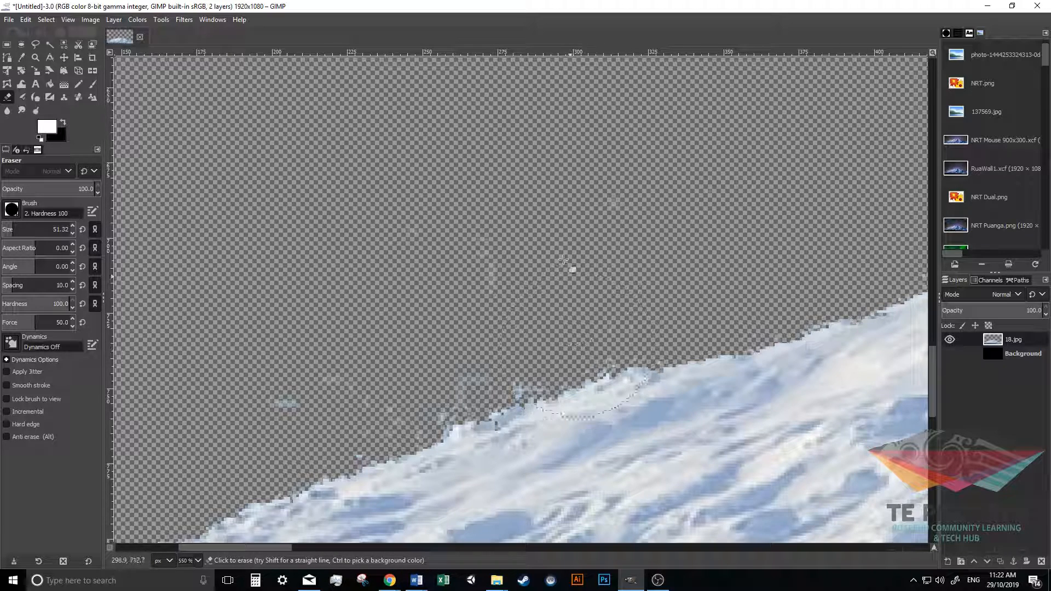
left_click(949, 353)
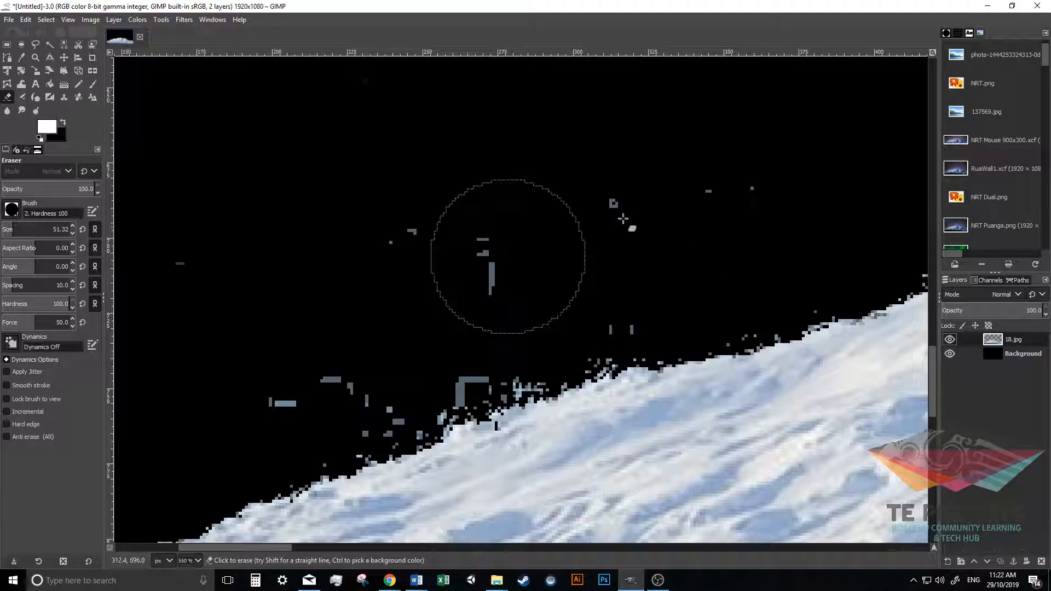
mouse_move(750, 190)
left_mouse_down()
mouse_move(293, 287)
mouse_move(188, 282)
mouse_move(228, 325)
mouse_move(307, 372)
mouse_move(672, 267)
mouse_move(378, 277)
mouse_move(274, 309)
left_mouse_up()
Reduce the eraser size to 20.32 and erase the ragged fringe along the lowest part of the left slope
scroll(292, 236, "down", 3)
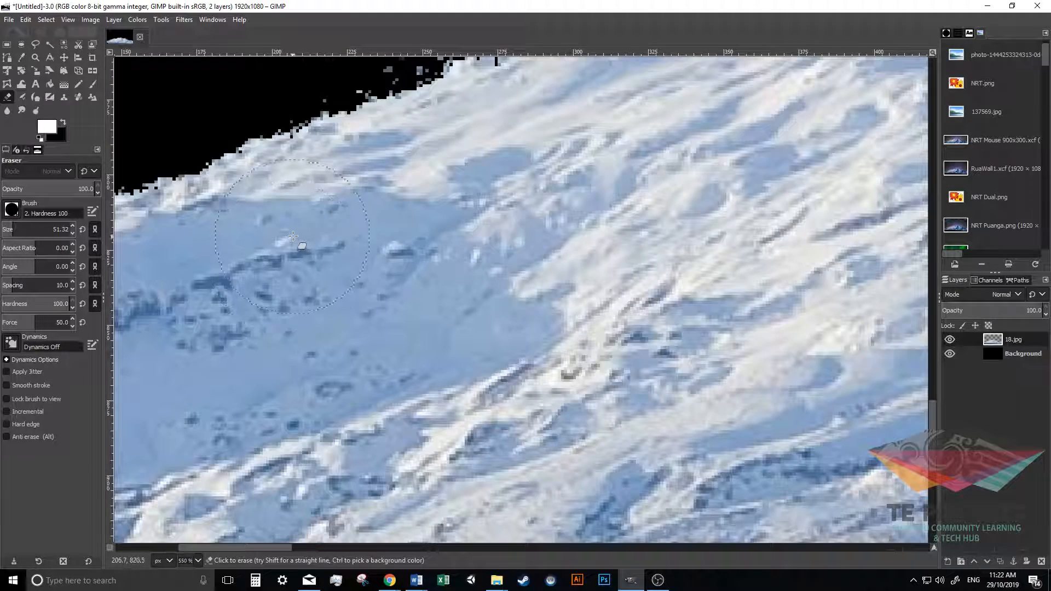
scroll(292, 236, "up", 1)
left_click_drag(251, 548, 164, 550)
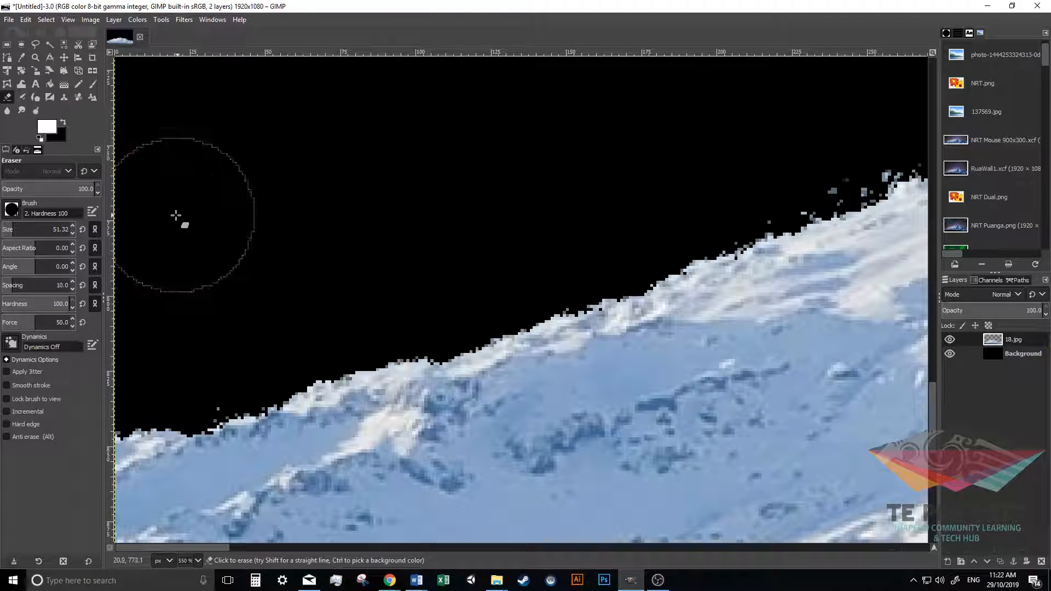
key("bracketleft")
key("bracketleft")
key("bracketleft")
key("bracketleft")
key("bracketleft")
key("bracketleft")
key("bracketleft")
key("bracketleft")
key("bracketleft")
key("bracketleft")
key("bracketleft")
key("bracketleft")
key("bracketleft")
key("bracketleft")
key("bracketleft")
key("bracketleft")
key("bracketleft")
key("bracketleft")
key("bracketleft")
key("bracketleft")
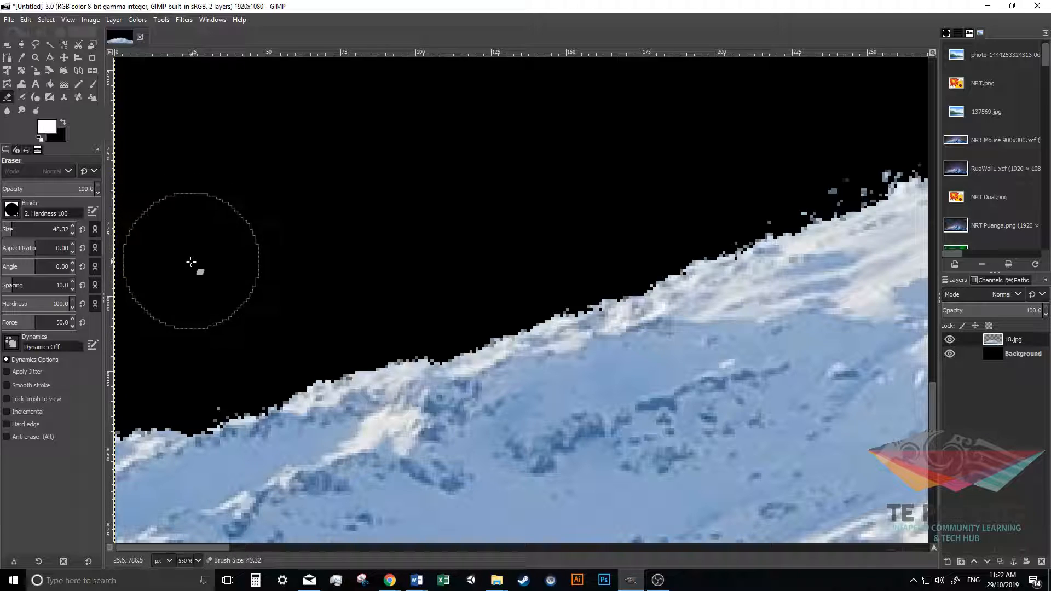
mouse_move(256, 380)
left_mouse_down()
mouse_move(93, 436)
mouse_move(146, 380)
mouse_move(229, 378)
mouse_move(203, 405)
mouse_move(375, 339)
mouse_move(452, 328)
mouse_move(600, 278)
mouse_move(663, 240)
mouse_move(647, 263)
mouse_move(701, 216)
mouse_move(696, 228)
mouse_move(872, 175)
left_mouse_up()
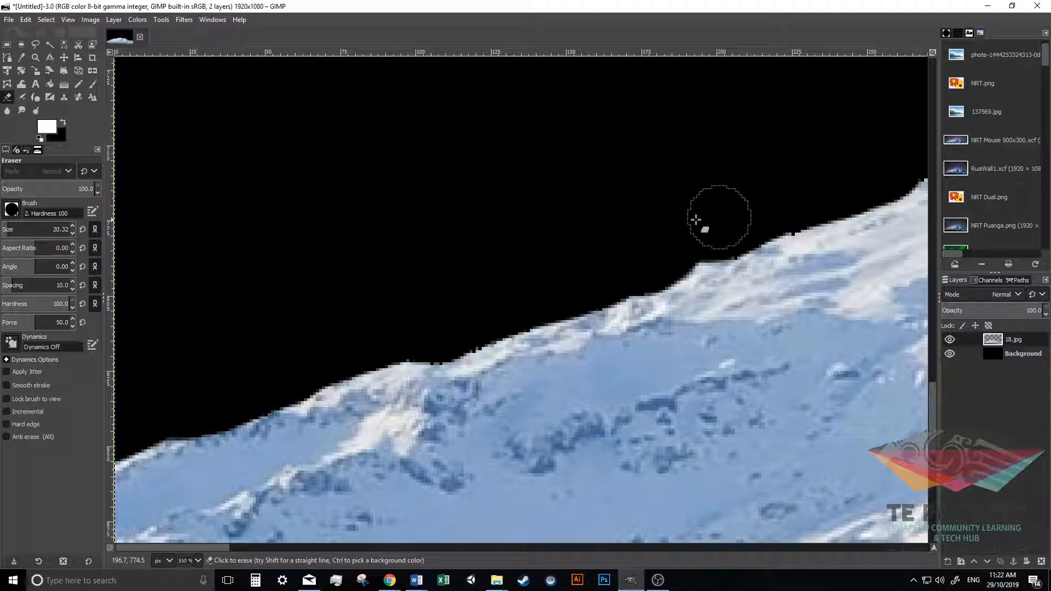
Erase the rough pixels along the middle stretch of the left slope, up towards the left summit
left_click_drag(211, 549, 301, 547)
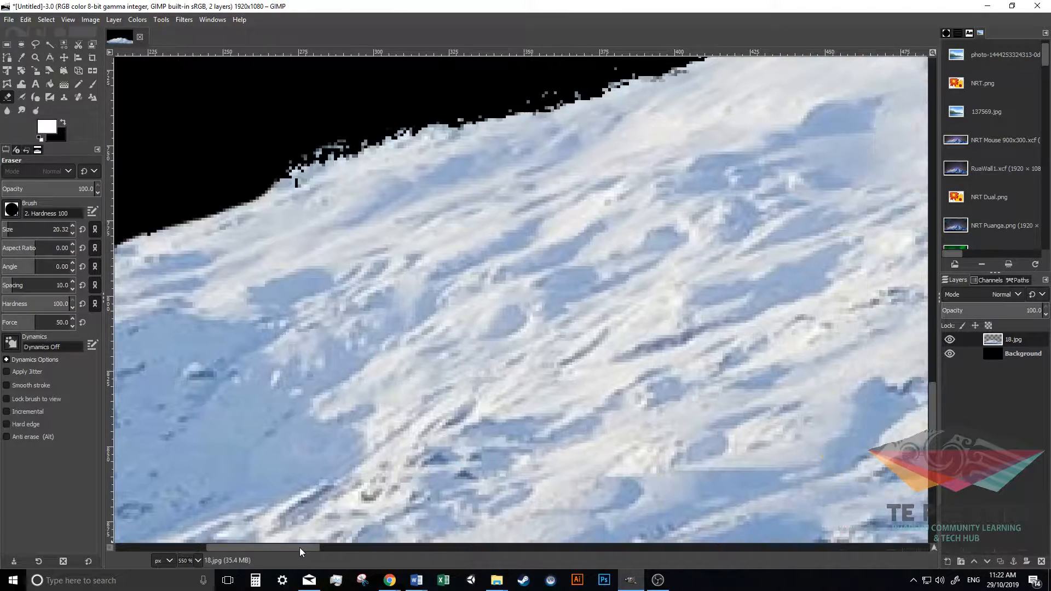
scroll(499, 352, "up", 5)
mouse_move(637, 277)
left_mouse_down()
mouse_move(556, 328)
mouse_move(430, 346)
mouse_move(246, 402)
left_mouse_up()
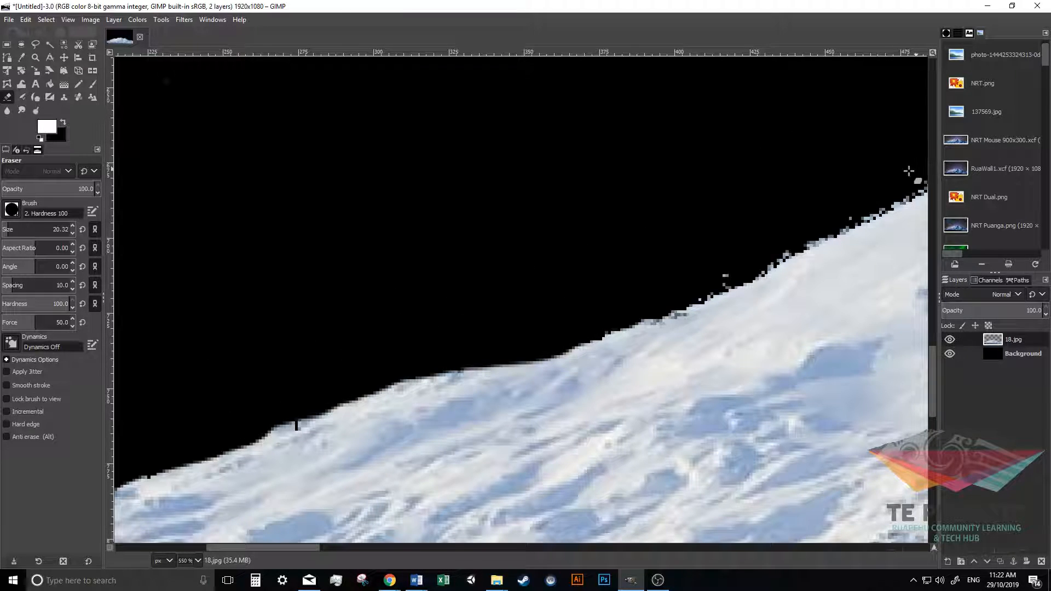
left_click_drag(903, 173, 655, 291)
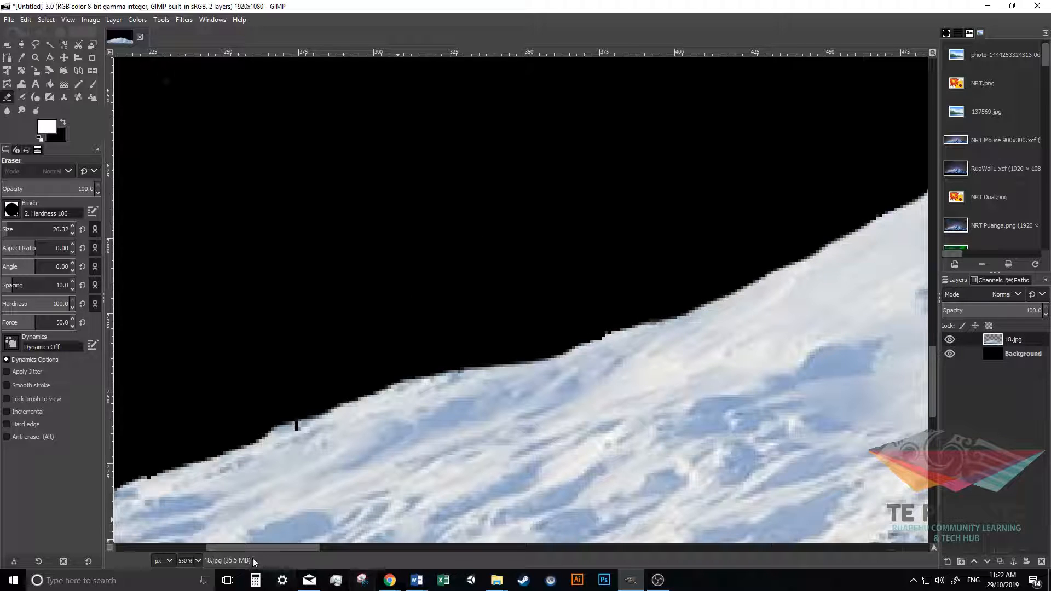
Erase the jagged edge and stray sky pixels around the left summit
left_click_drag(241, 546, 374, 547)
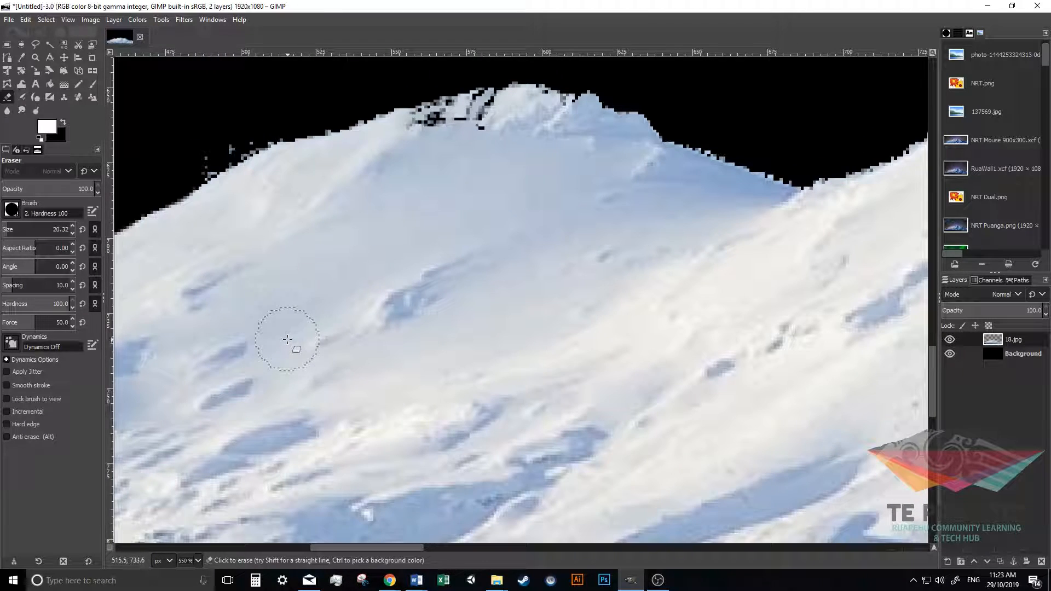
scroll(281, 328, "up", 3)
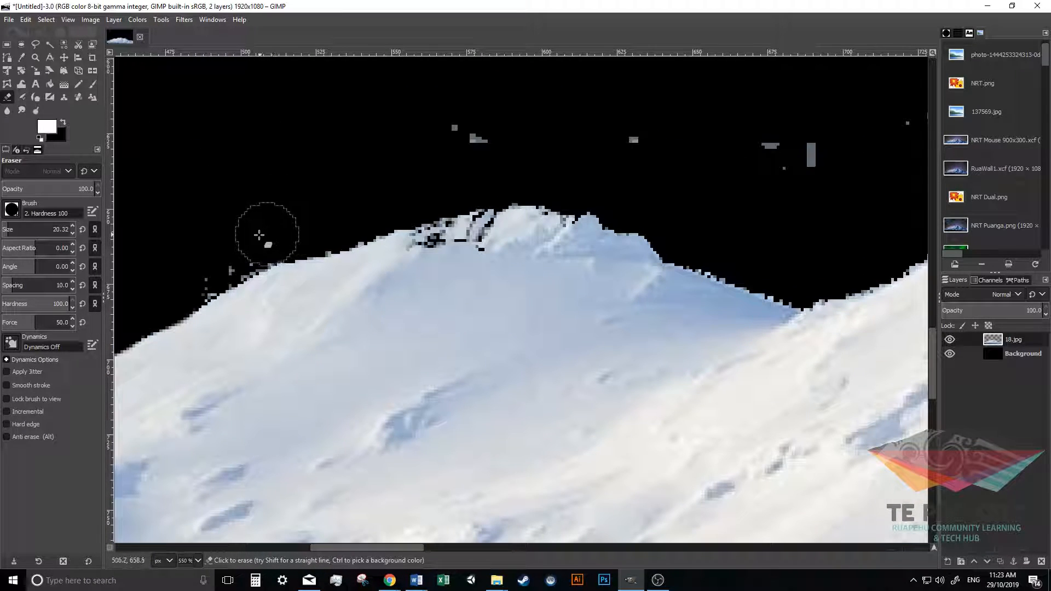
mouse_move(208, 260)
left_mouse_down()
mouse_move(187, 276)
mouse_move(236, 257)
mouse_move(307, 182)
mouse_move(380, 133)
mouse_move(649, 135)
mouse_move(791, 149)
mouse_move(819, 204)
mouse_move(795, 289)
mouse_move(716, 258)
mouse_move(635, 206)
mouse_move(515, 175)
mouse_move(319, 218)
left_mouse_up()
Erase the rough edge from the dip beside the left summit up the slope of the main peak
left_click_drag(379, 546, 458, 553)
scroll(478, 275, "up", 1)
mouse_move(851, 149)
left_mouse_down()
mouse_move(727, 173)
mouse_move(822, 145)
mouse_move(903, 136)
mouse_move(634, 171)
mouse_move(475, 203)
mouse_move(317, 255)
mouse_move(609, 180)
mouse_move(644, 182)
mouse_move(532, 234)
mouse_move(513, 249)
mouse_move(548, 228)
mouse_move(352, 366)
mouse_move(298, 387)
left_mouse_up()
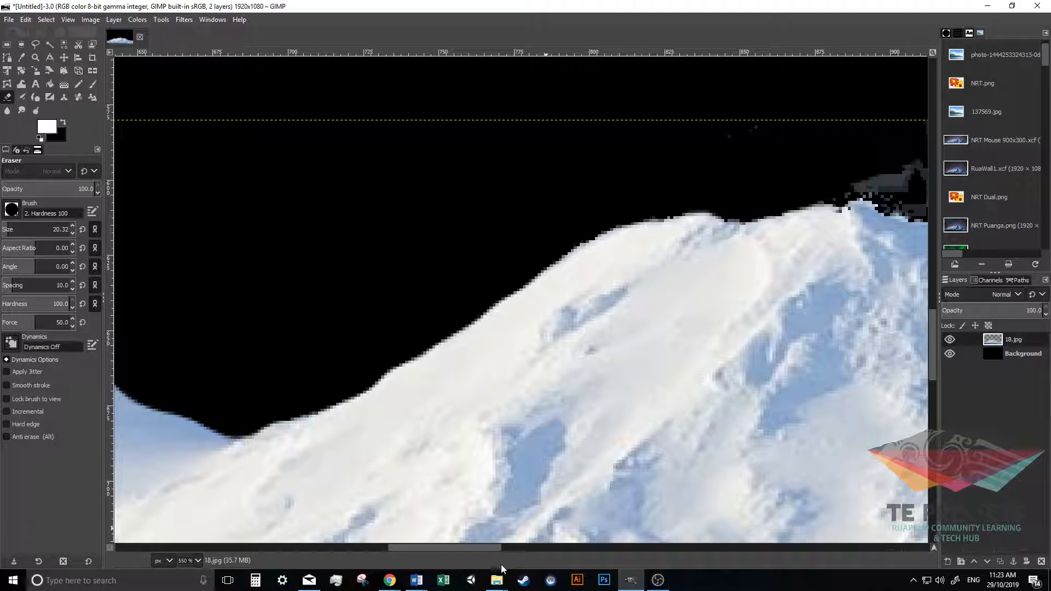
Erase the grey sky remnants and jagged pixels along the main summit ridge and across the saddle towards the right-hand peak
left_click_drag(476, 547, 545, 546)
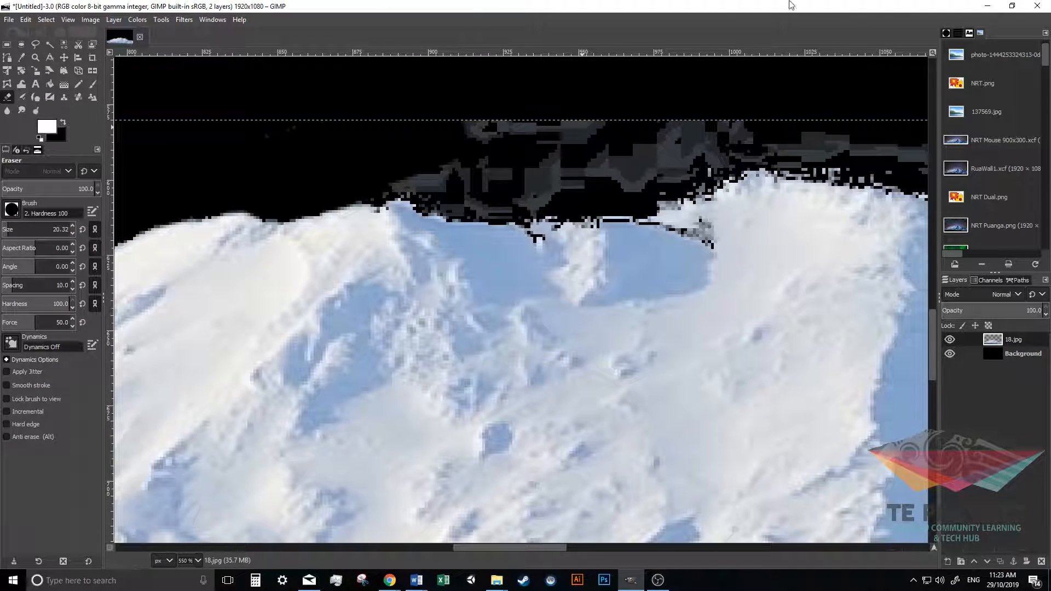
mouse_move(564, 129)
left_mouse_down()
mouse_move(797, 132)
mouse_move(705, 178)
mouse_move(545, 208)
mouse_move(381, 180)
mouse_move(425, 165)
mouse_move(564, 172)
mouse_move(828, 129)
mouse_move(806, 154)
mouse_move(792, 151)
mouse_move(853, 148)
mouse_move(901, 161)
left_mouse_up()
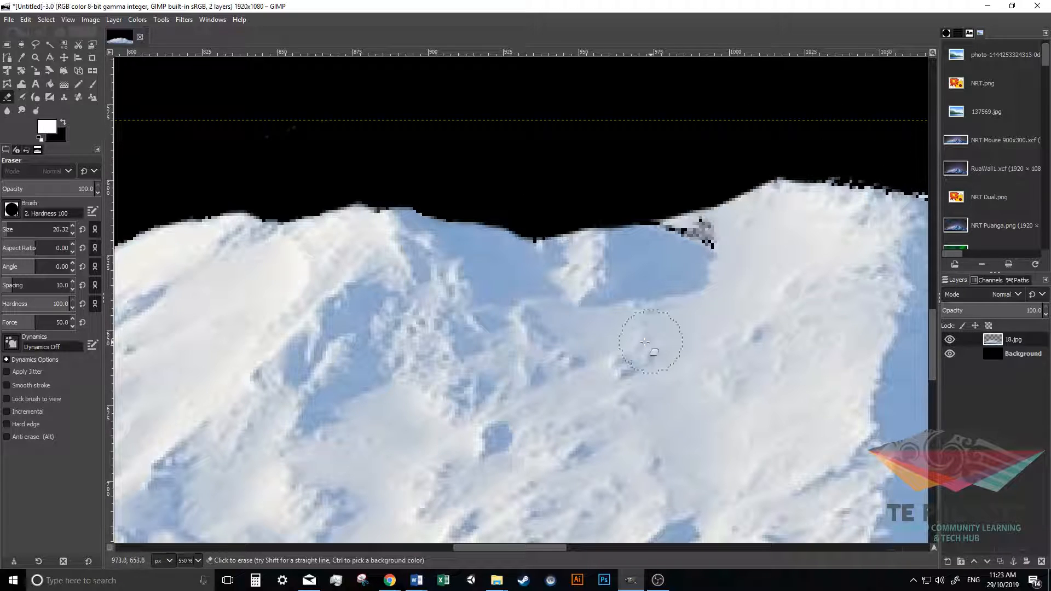
left_click_drag(487, 549, 591, 546)
mouse_move(816, 270)
left_mouse_down()
mouse_move(817, 237)
mouse_move(511, 254)
mouse_move(260, 176)
mouse_move(270, 149)
mouse_move(400, 161)
mouse_move(559, 198)
mouse_move(614, 251)
mouse_move(618, 284)
mouse_move(606, 292)
mouse_move(569, 290)
mouse_move(541, 311)
mouse_move(456, 306)
mouse_move(418, 284)
mouse_move(388, 248)
mouse_move(377, 248)
mouse_move(384, 256)
mouse_move(314, 216)
mouse_move(247, 204)
mouse_move(168, 163)
left_mouse_up()
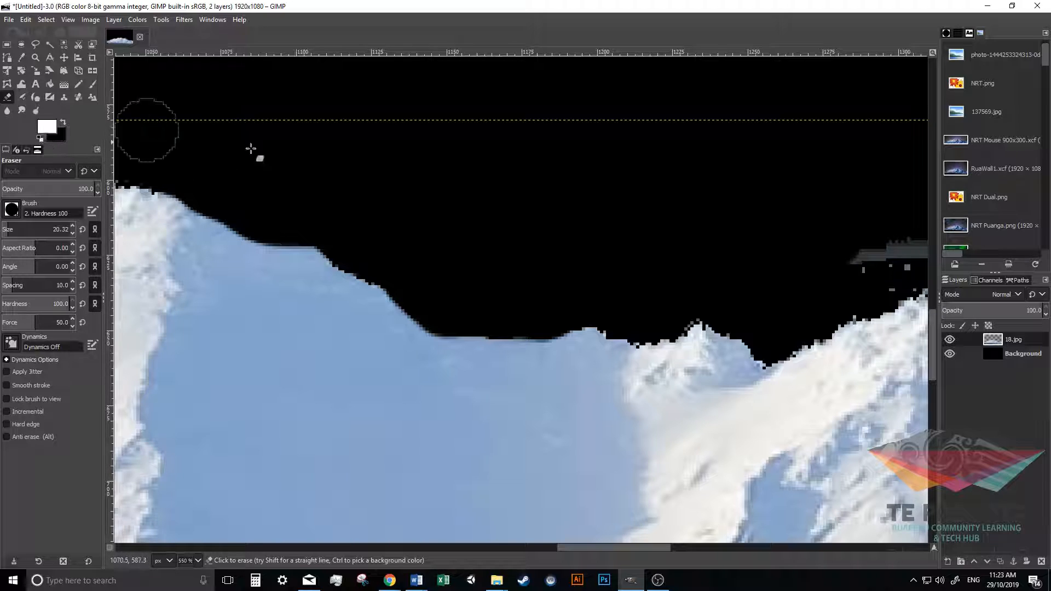
mouse_move(785, 265)
left_mouse_down()
mouse_move(826, 263)
mouse_move(816, 296)
mouse_move(833, 291)
mouse_move(764, 339)
mouse_move(732, 325)
mouse_move(723, 306)
mouse_move(627, 315)
left_mouse_up()
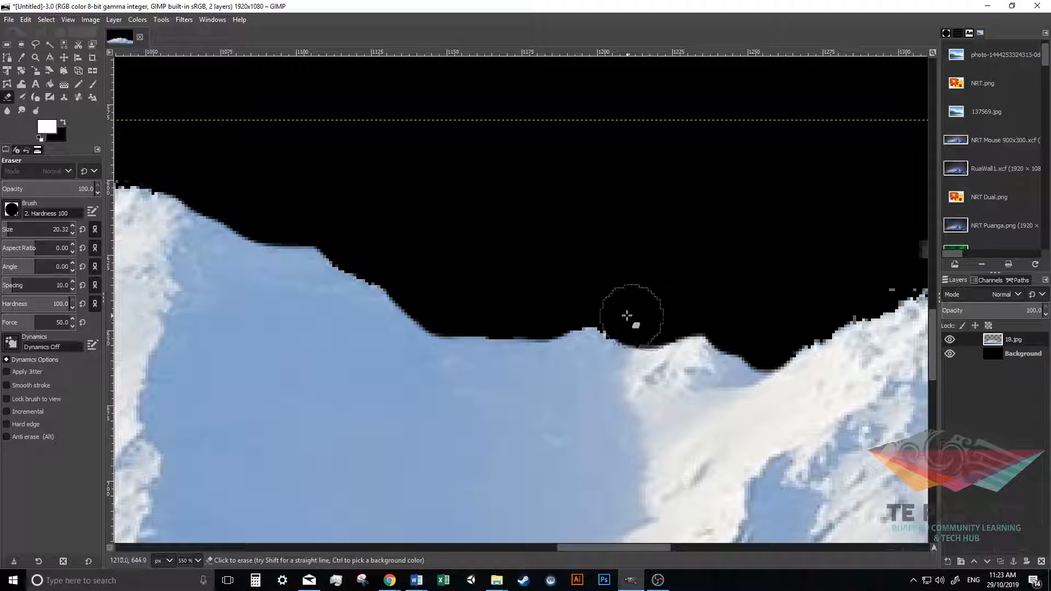
Erase the rough outline on both sides of the pointed right-hand peak
left_click_drag(576, 546, 653, 540)
mouse_move(837, 294)
left_mouse_down()
mouse_move(715, 336)
mouse_move(783, 286)
mouse_move(659, 434)
mouse_move(632, 427)
mouse_move(606, 382)
left_mouse_up()
mouse_move(580, 338)
left_mouse_down()
mouse_move(536, 306)
mouse_move(510, 258)
mouse_move(437, 231)
mouse_move(237, 312)
left_mouse_up()
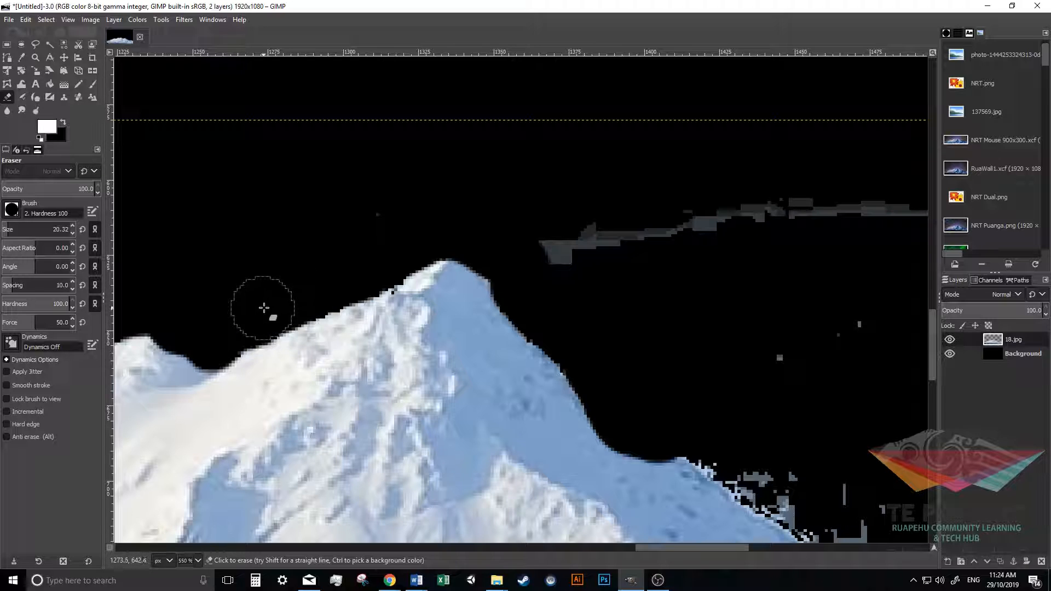
mouse_move(285, 288)
left_mouse_down()
mouse_move(369, 327)
mouse_move(444, 440)
mouse_move(531, 486)
left_mouse_up()
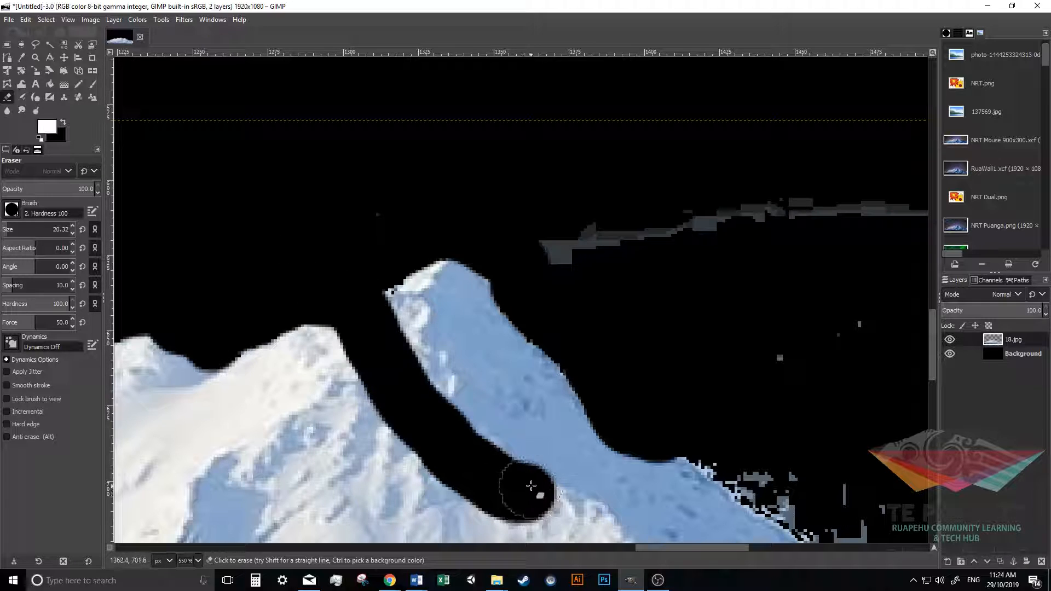
key("ctrl+z")
mouse_move(553, 249)
left_mouse_down()
mouse_move(692, 224)
mouse_move(922, 219)
mouse_move(766, 373)
mouse_move(881, 305)
mouse_move(729, 257)
mouse_move(600, 326)
mouse_move(418, 450)
mouse_move(314, 460)
left_mouse_up()
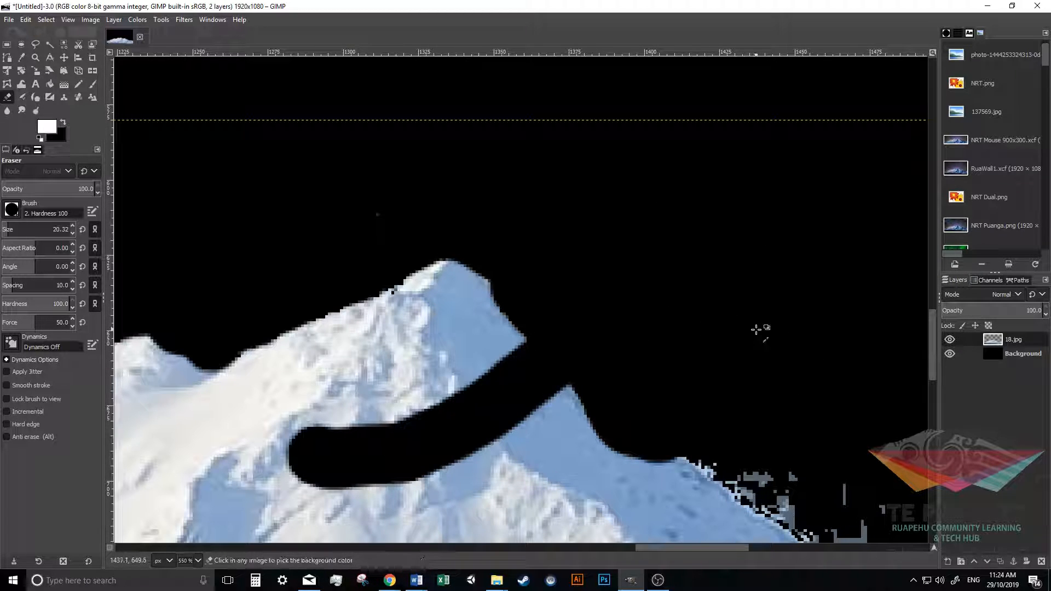
key("ctrl+z")
Erase the jagged edge and grey sky remnants along the upper slope to the right of the pointed right-hand peak
scroll(779, 292, "down", 5)
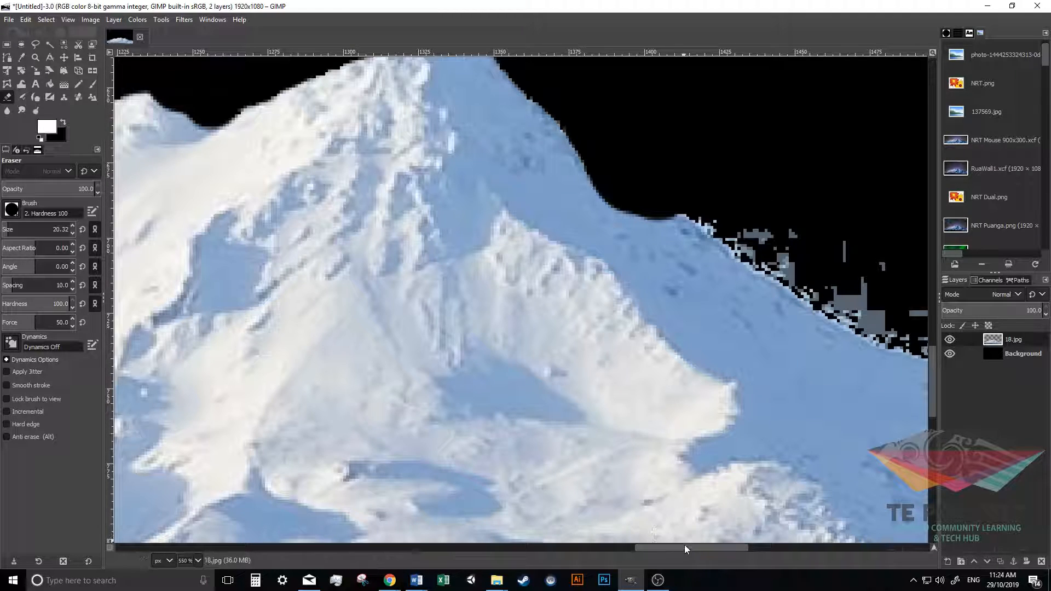
left_click_drag(684, 548, 740, 550)
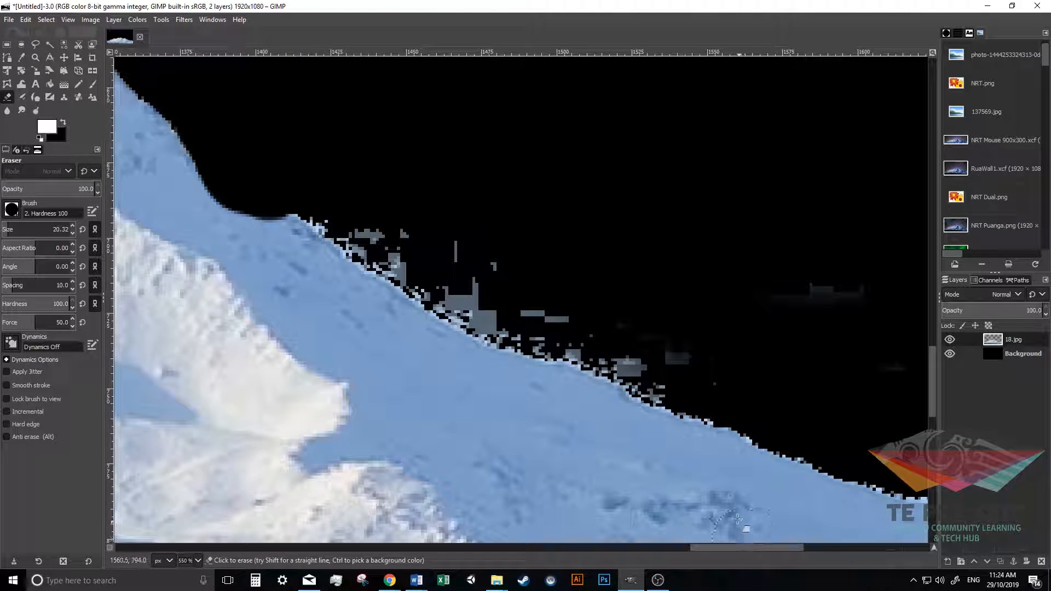
mouse_move(305, 187)
left_mouse_down()
mouse_move(366, 239)
mouse_move(460, 298)
mouse_move(690, 391)
left_mouse_up()
mouse_move(454, 251)
left_mouse_down()
mouse_move(478, 293)
mouse_move(516, 328)
mouse_move(565, 330)
mouse_move(654, 319)
left_mouse_up()
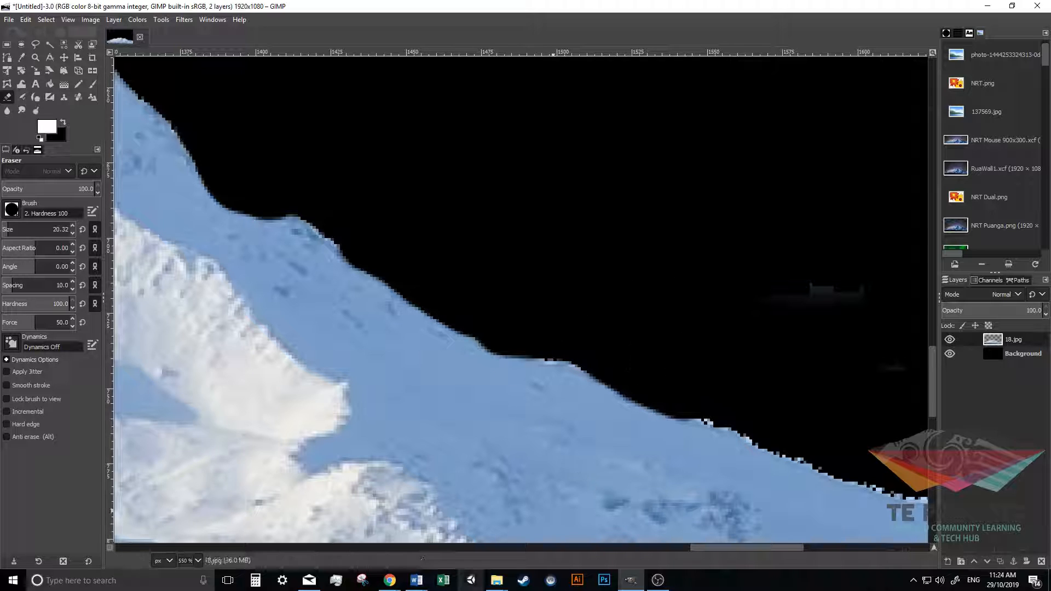
Erase the rough edge pixels and stray sky patches down the lower right slope to the image border
left_click_drag(740, 547, 800, 542)
left_click_drag(858, 282, 858, 351)
scroll(818, 370, "down", 1)
mouse_move(254, 264)
left_mouse_down()
mouse_move(341, 284)
mouse_move(434, 337)
mouse_move(590, 374)
mouse_move(791, 395)
mouse_move(853, 365)
mouse_move(914, 382)
mouse_move(929, 405)
left_mouse_up()
left_click_drag(775, 548, 853, 537)
mouse_move(519, 203)
left_mouse_down()
mouse_move(853, 229)
mouse_move(915, 461)
mouse_move(889, 487)
mouse_move(737, 416)
mouse_move(611, 389)
mouse_move(516, 387)
mouse_move(731, 416)
mouse_move(821, 392)
left_mouse_up()
Erase the faint leftover sky patches in the dark area above the right slope
scroll(501, 276, "down", 1)
scroll(465, 278, "up", 2)
scroll(464, 281, "down", 1)
left_click_drag(808, 547, 751, 549)
scroll(472, 184, "up", 1)
mouse_move(471, 184)
left_mouse_down()
mouse_move(394, 201)
mouse_move(401, 192)
left_mouse_up()
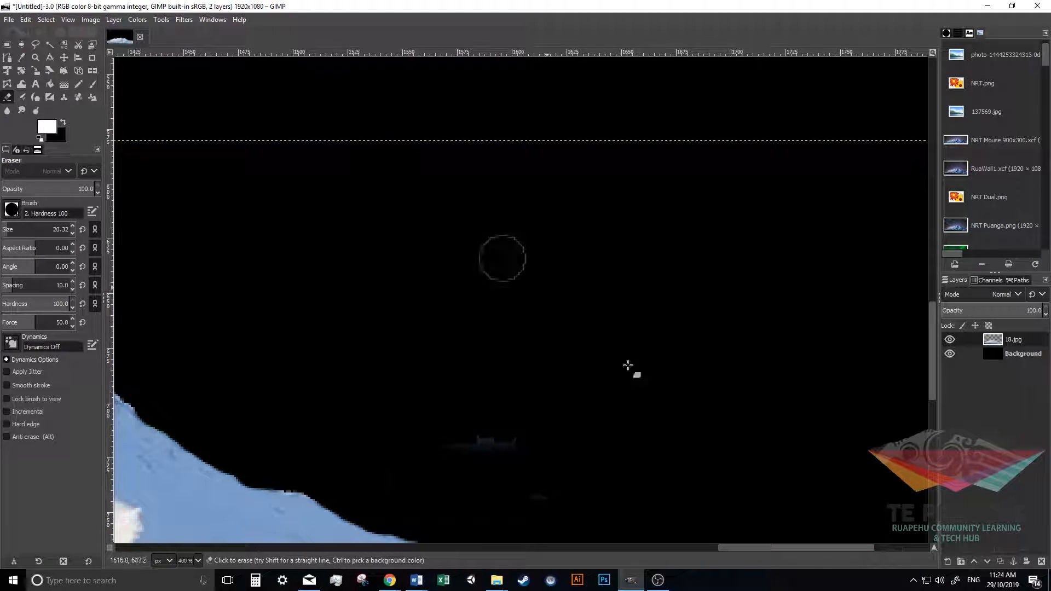
left_click_drag(760, 549, 740, 549)
left_click_drag(646, 451, 571, 436)
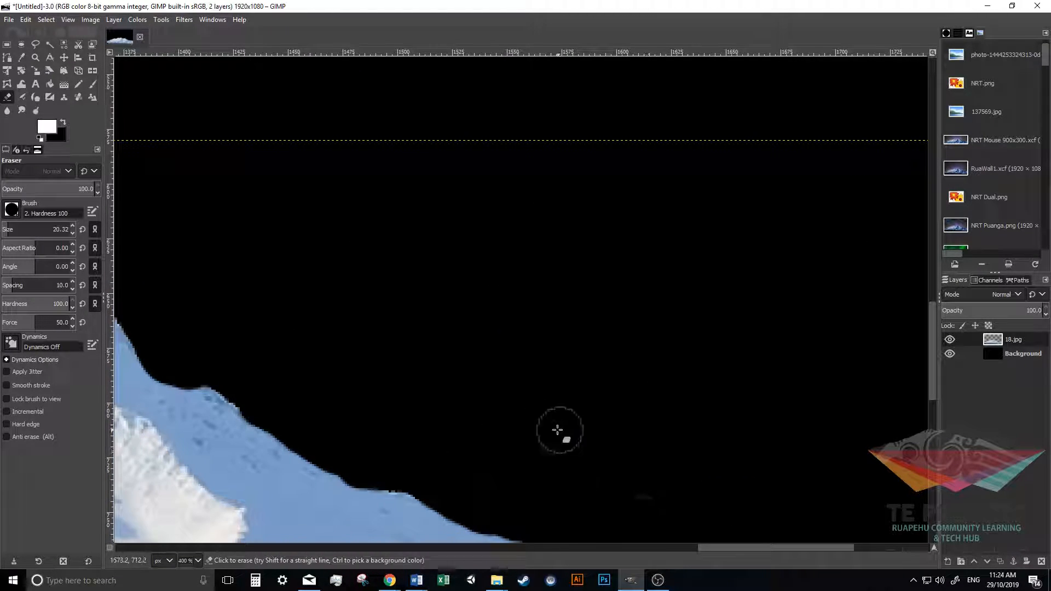
Erase around the small dark notch on the outline of the lower left slope
mouse_move(763, 548)
left_mouse_down()
mouse_move(629, 564)
mouse_move(308, 564)
left_mouse_up()
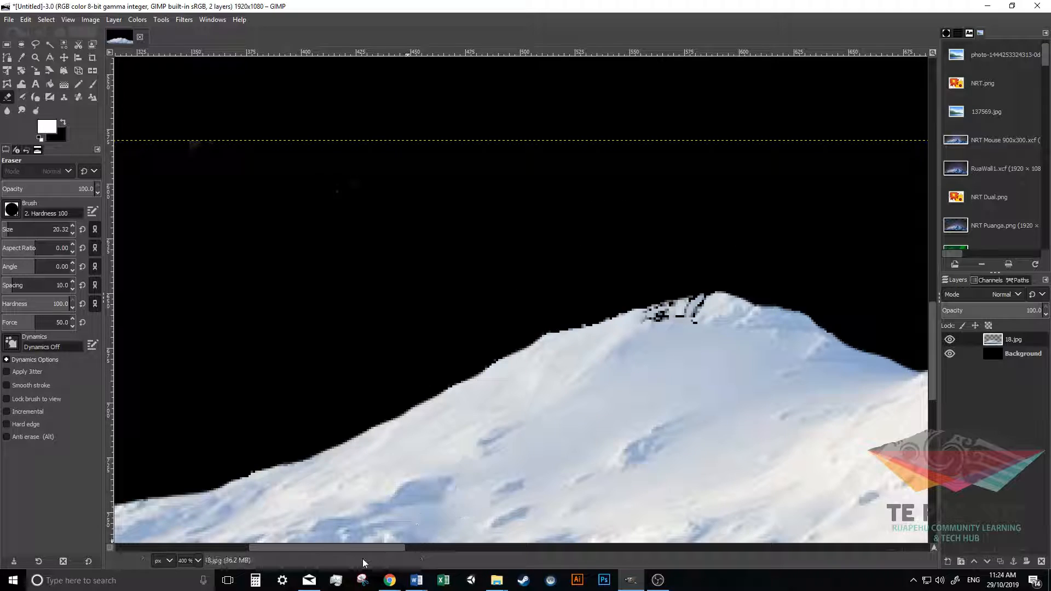
scroll(330, 549, "left", 5)
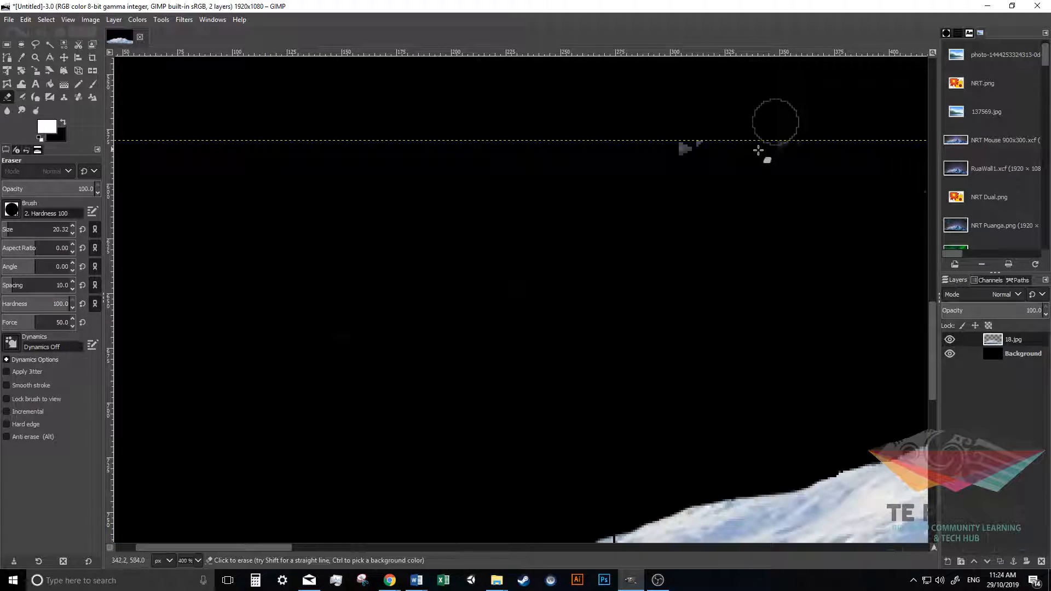
scroll(426, 443, "down", 3)
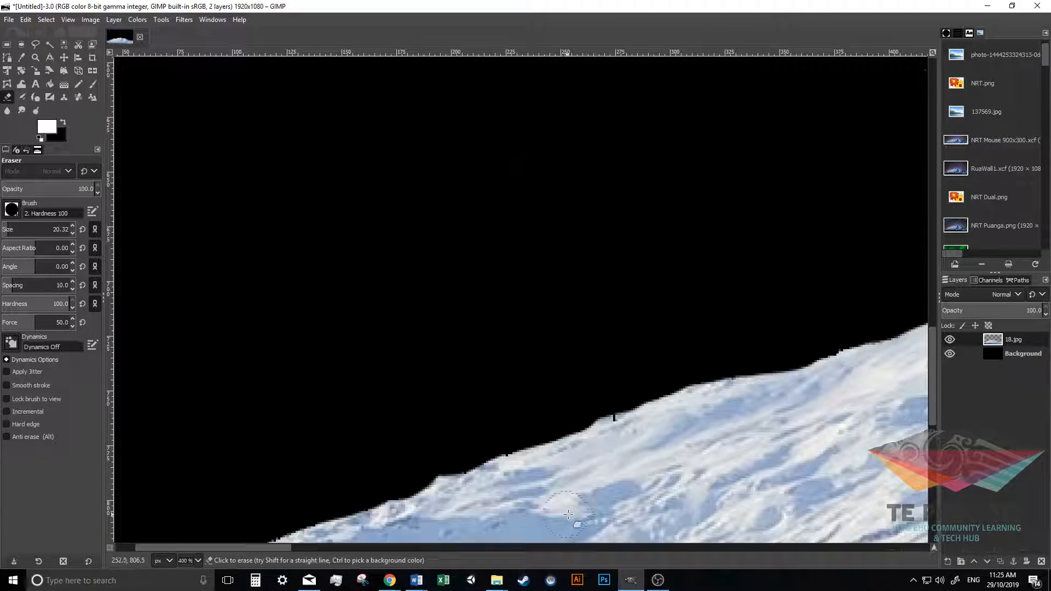
left_click(607, 402)
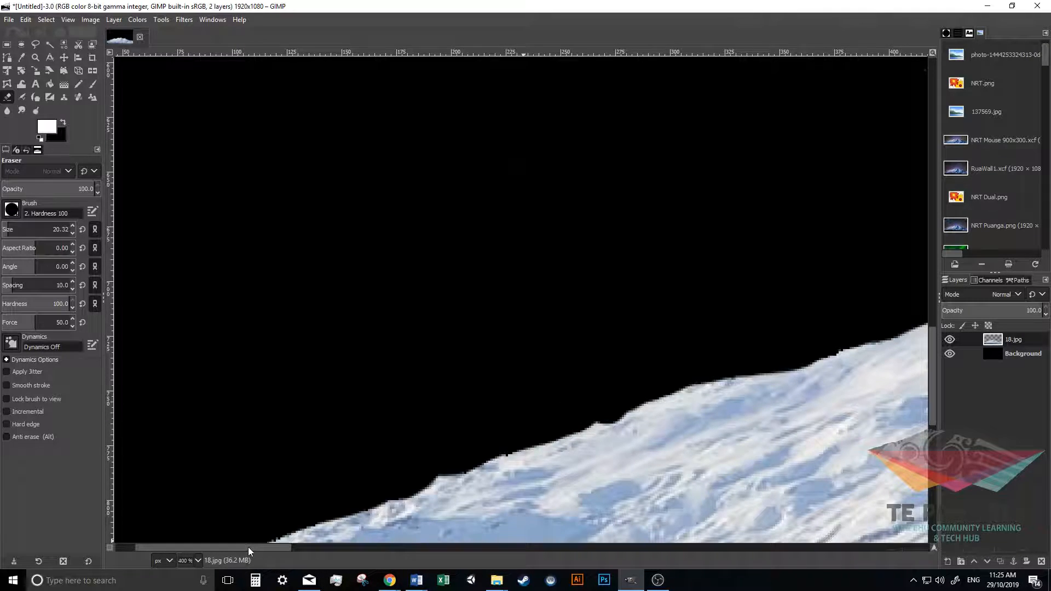
Smudge snow over the dark gaps on the left summit, using the Smudge tool with brush size reduced to 5.32
scroll(249, 550, "left", 3)
left_click_drag(199, 548, 380, 548)
scroll(465, 255, "up", 1)
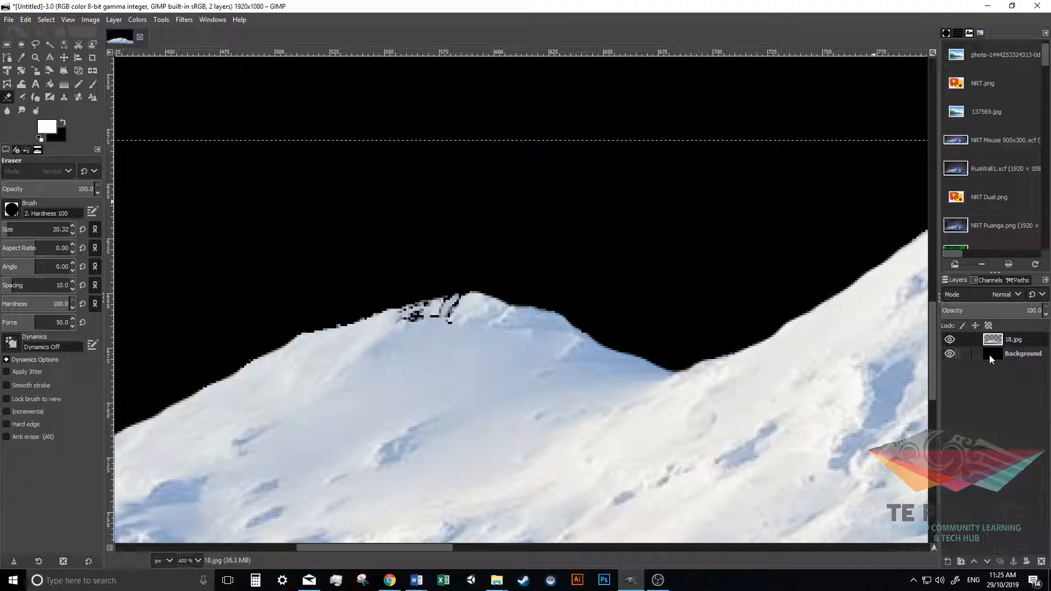
left_click(22, 111)
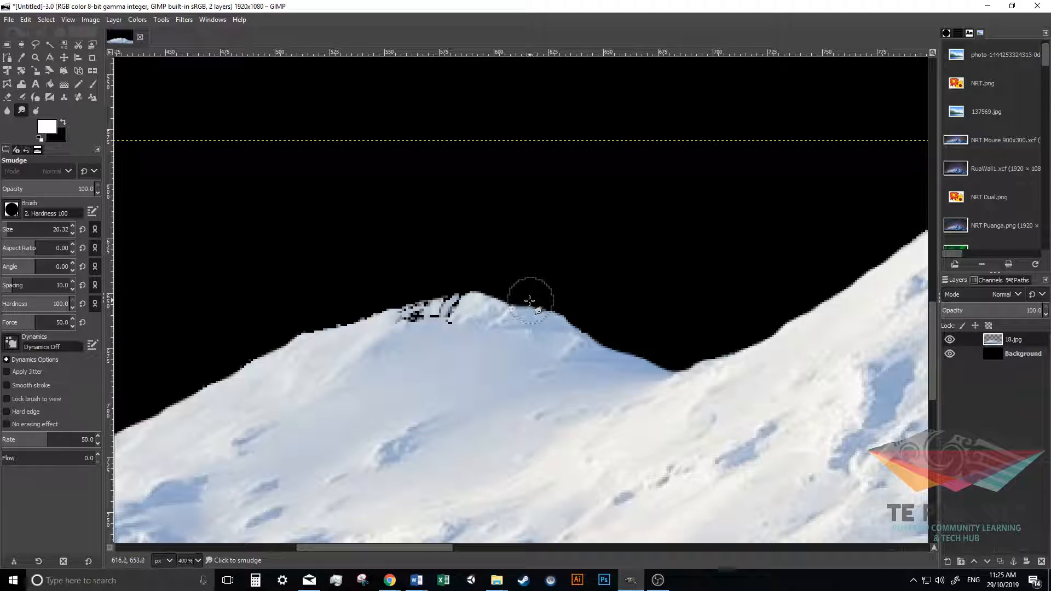
key("bracketleft")
key("bracketleft")
key("bracketleft")
key("bracketleft")
key("bracketleft")
key("bracketleft")
key("bracketleft")
key("bracketleft")
key("bracketleft")
key("bracketleft")
key("bracketleft")
key("bracketleft")
key("bracketleft")
key("bracketleft")
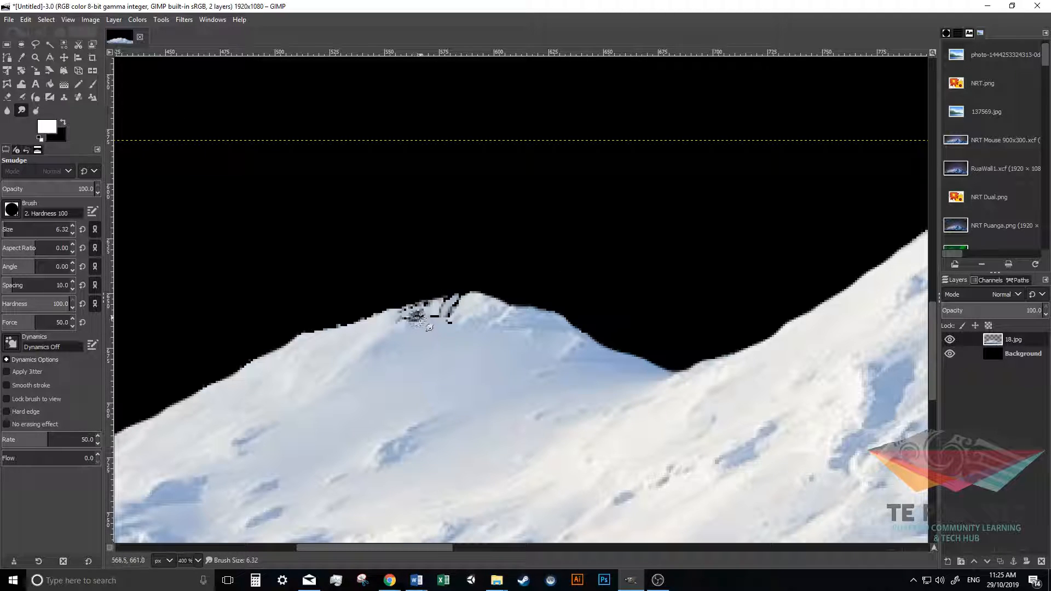
mouse_move(420, 313)
left_mouse_down()
mouse_move(399, 319)
mouse_move(466, 310)
mouse_move(448, 321)
mouse_move(461, 306)
mouse_move(426, 310)
mouse_move(436, 319)
mouse_move(487, 303)
mouse_move(436, 301)
left_mouse_up()
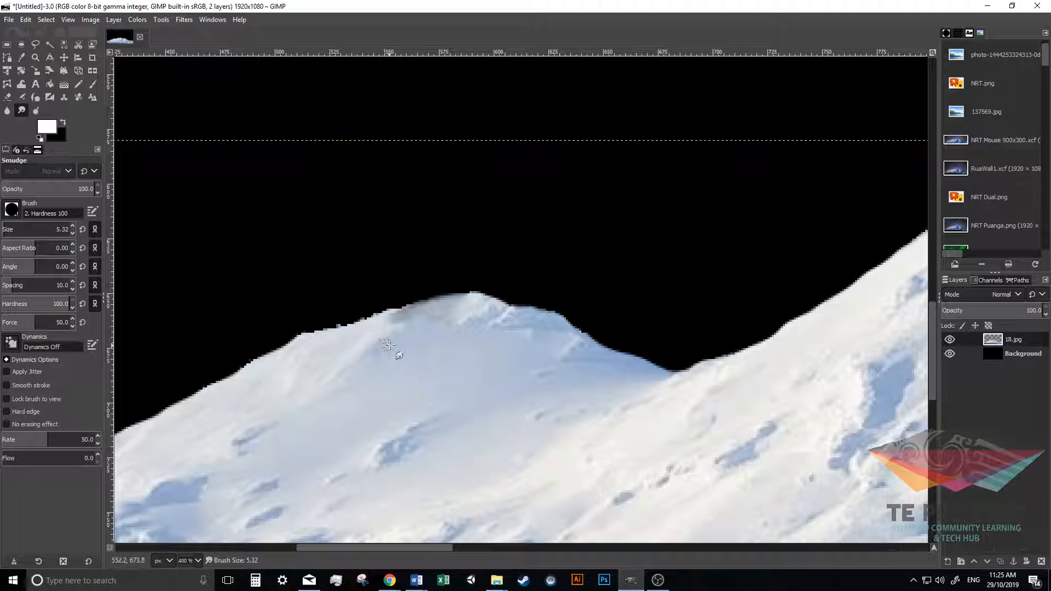
left_click_drag(408, 312, 403, 315)
Smooth the patched left summit with the Smudge tool at size 8.54, and clean its blurred edge with the Eraser
scroll(636, 261, "down", 6, "ctrl")
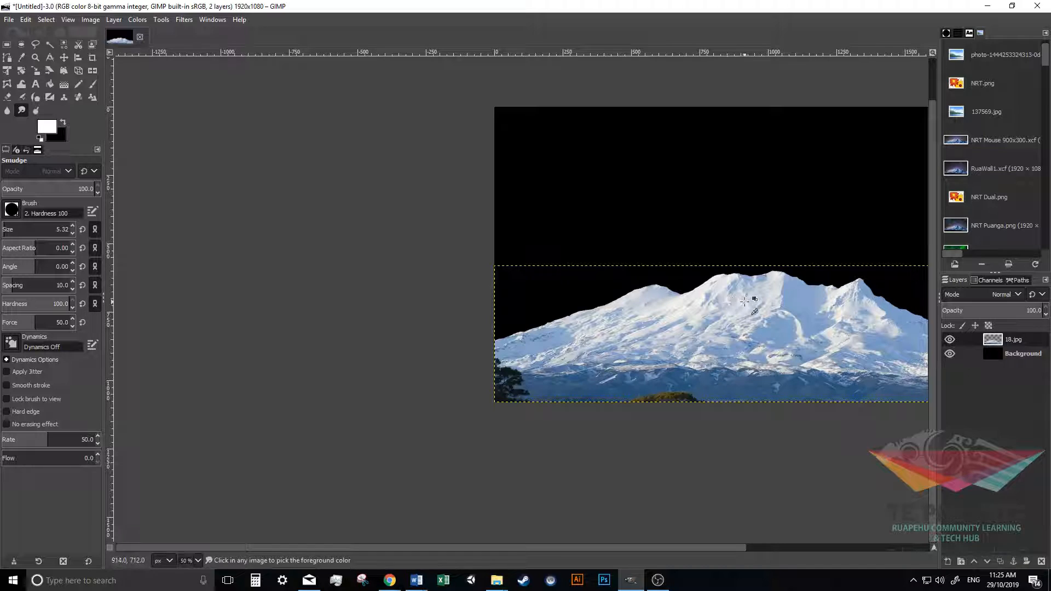
scroll(717, 302, "up", 7, "ctrl")
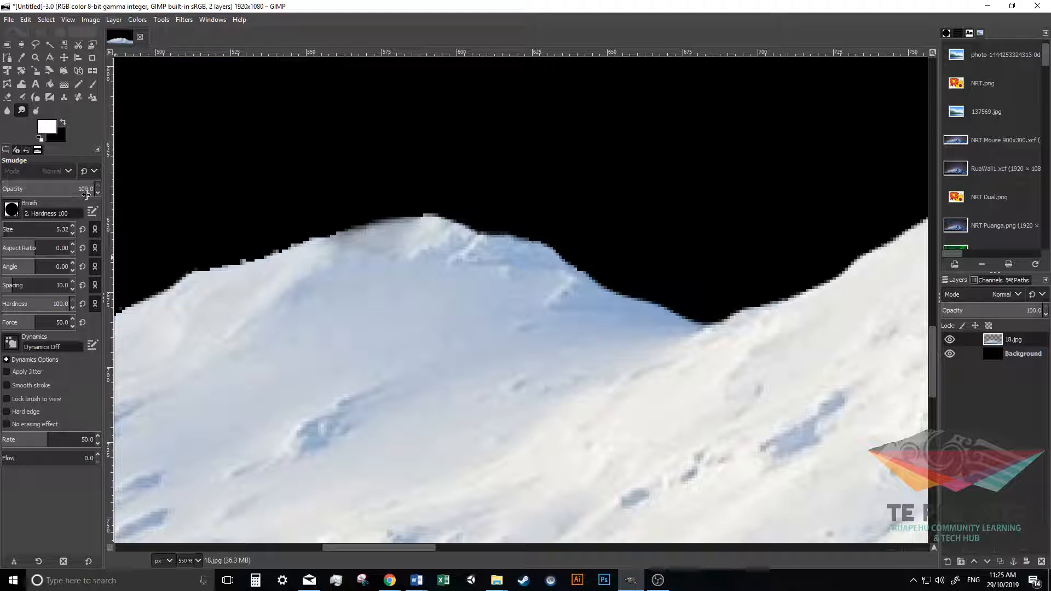
left_click_drag(9, 230, 14, 229)
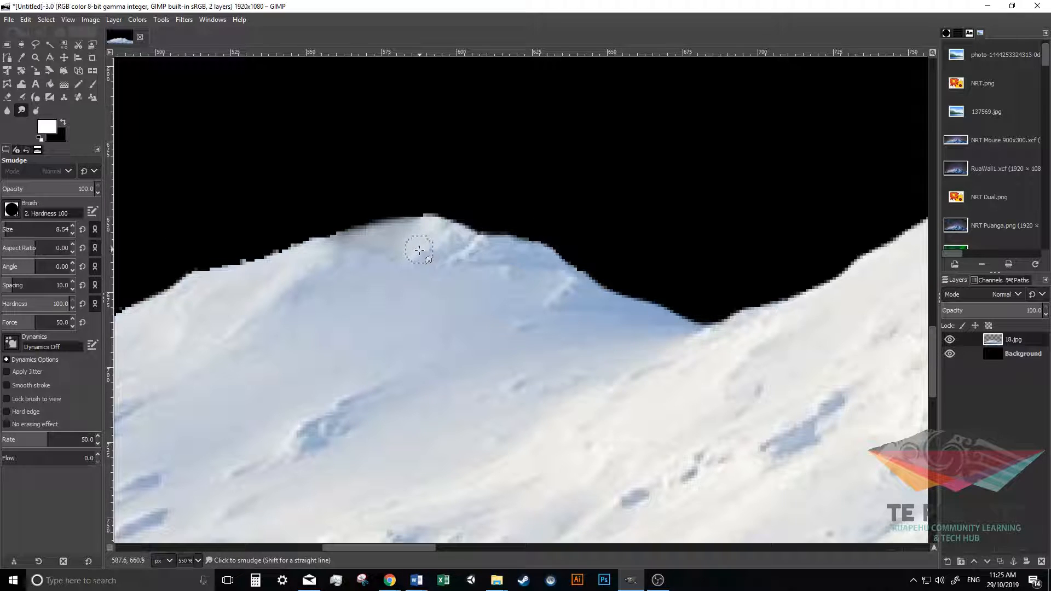
mouse_move(403, 257)
left_mouse_down()
mouse_move(346, 246)
mouse_move(329, 258)
mouse_move(429, 232)
mouse_move(334, 248)
left_mouse_up()
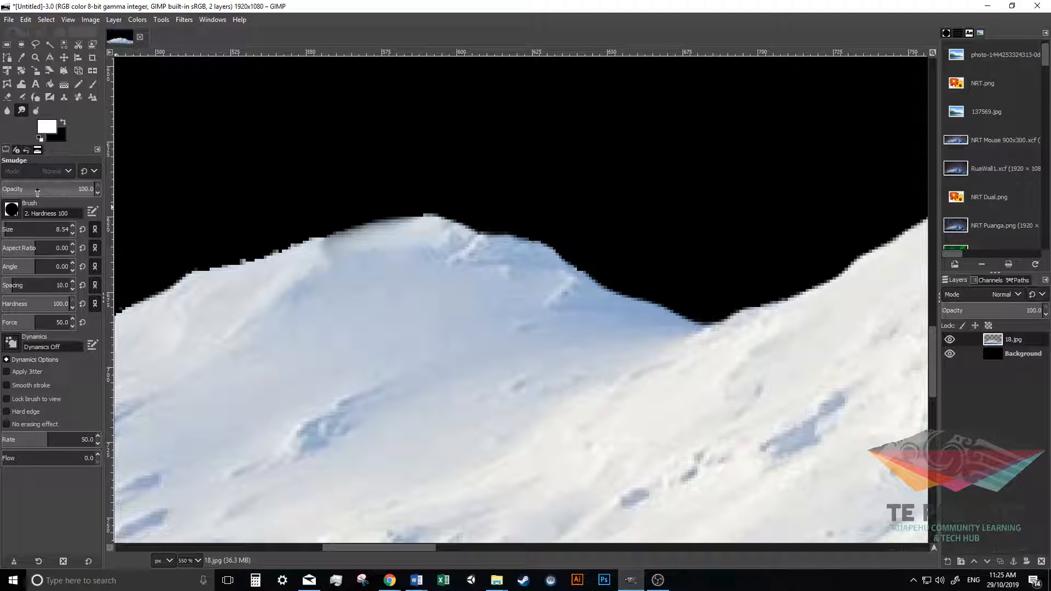
left_click(7, 97)
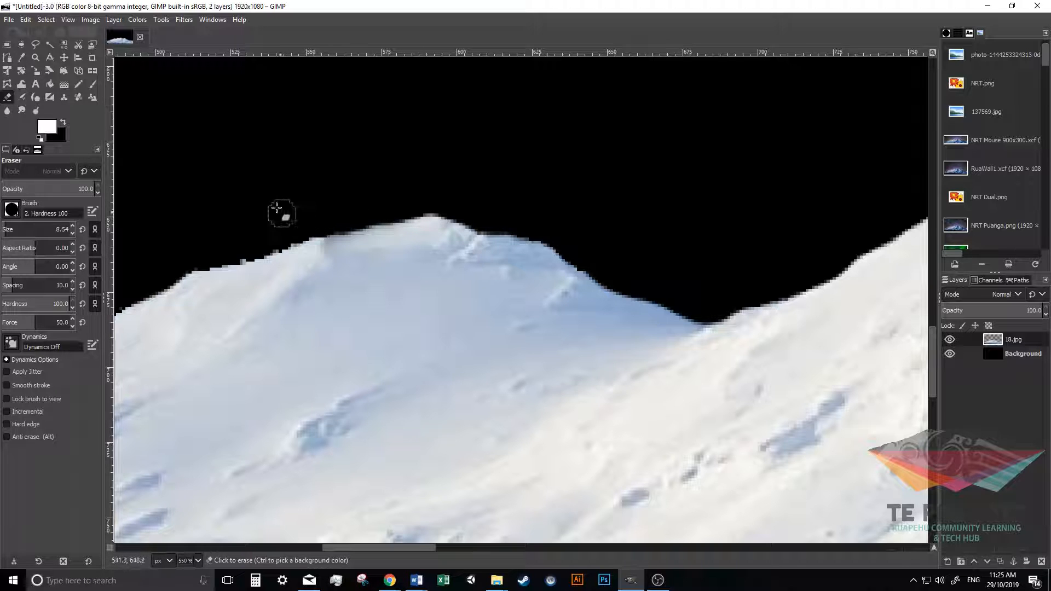
Smudge over the dark specks beside the main summit and the small notch in the ridge dip to its left
left_click_drag(398, 548, 551, 514)
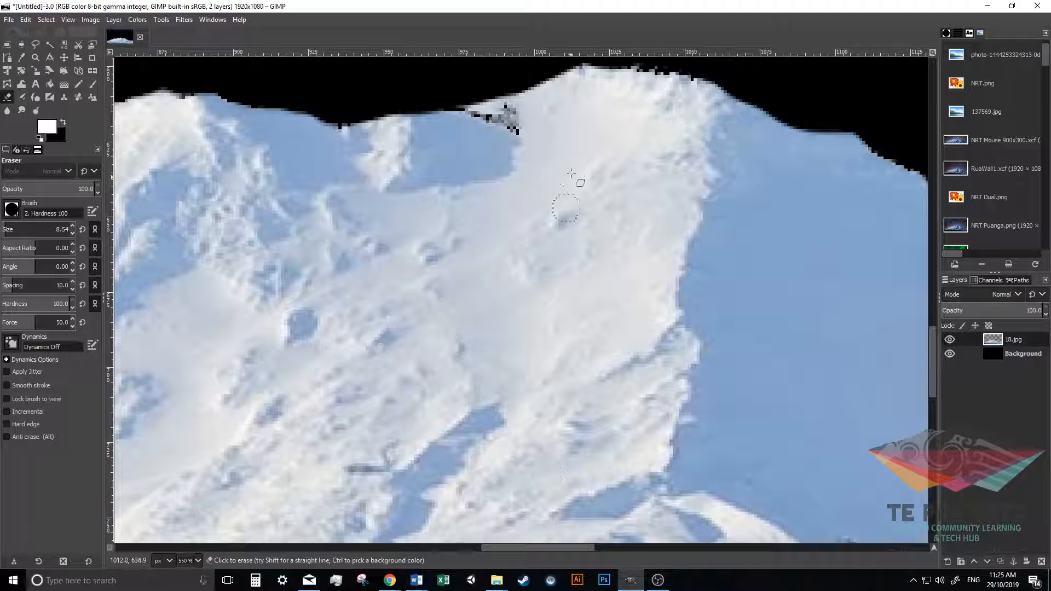
scroll(535, 329, "up", 3)
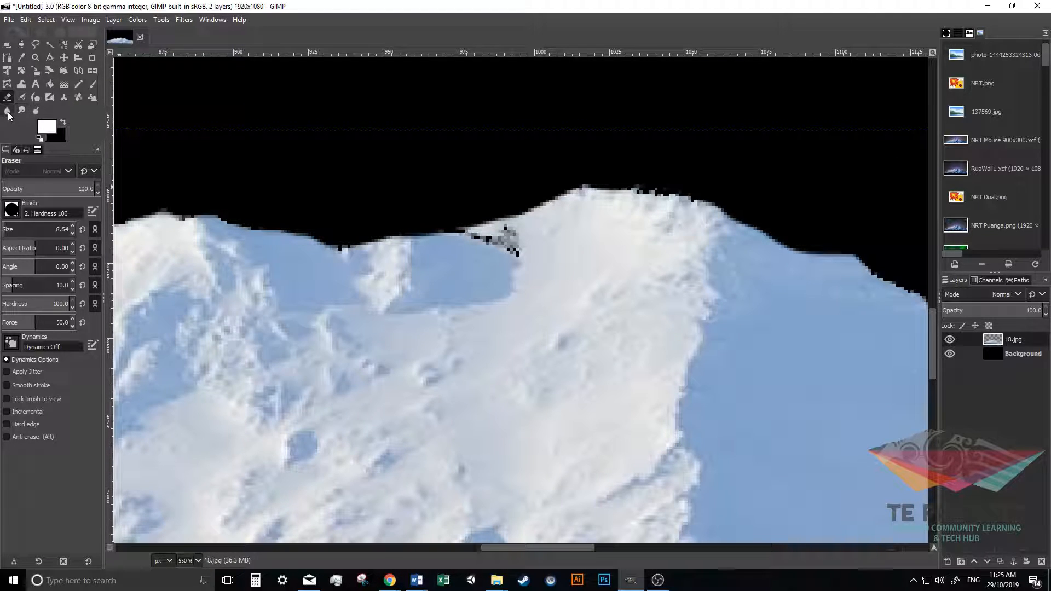
left_click(26, 113)
mouse_move(530, 246)
left_mouse_down()
mouse_move(496, 236)
mouse_move(520, 234)
mouse_move(491, 239)
left_mouse_up()
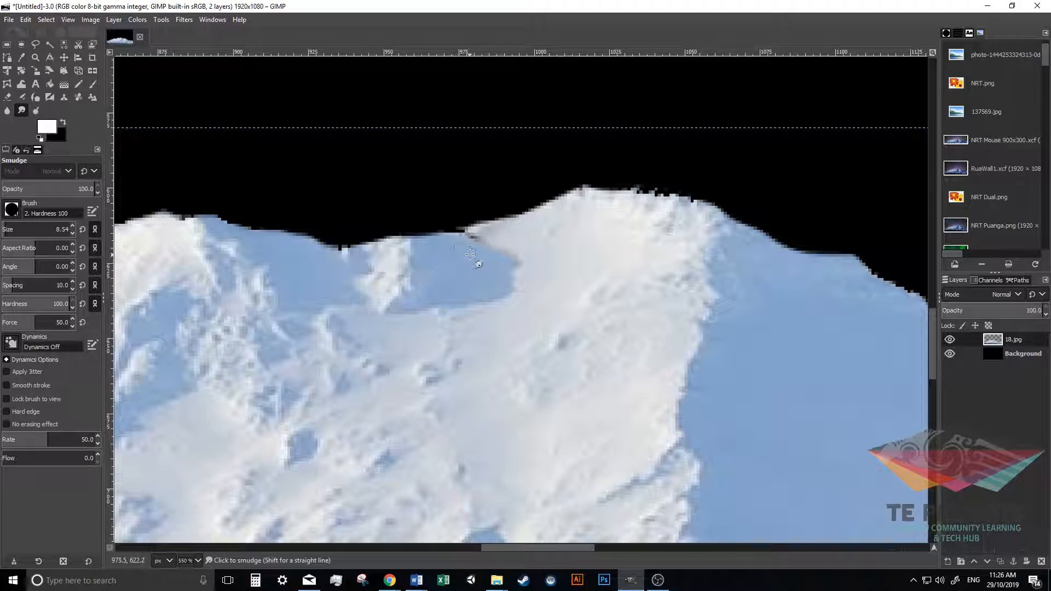
left_click_drag(473, 247, 485, 236)
left_click_drag(338, 268, 353, 236)
Undo the smudge along the main summit's crest and clean its jagged edge with the Eraser instead
left_click_drag(633, 172, 742, 211)
key("ctrl+z")
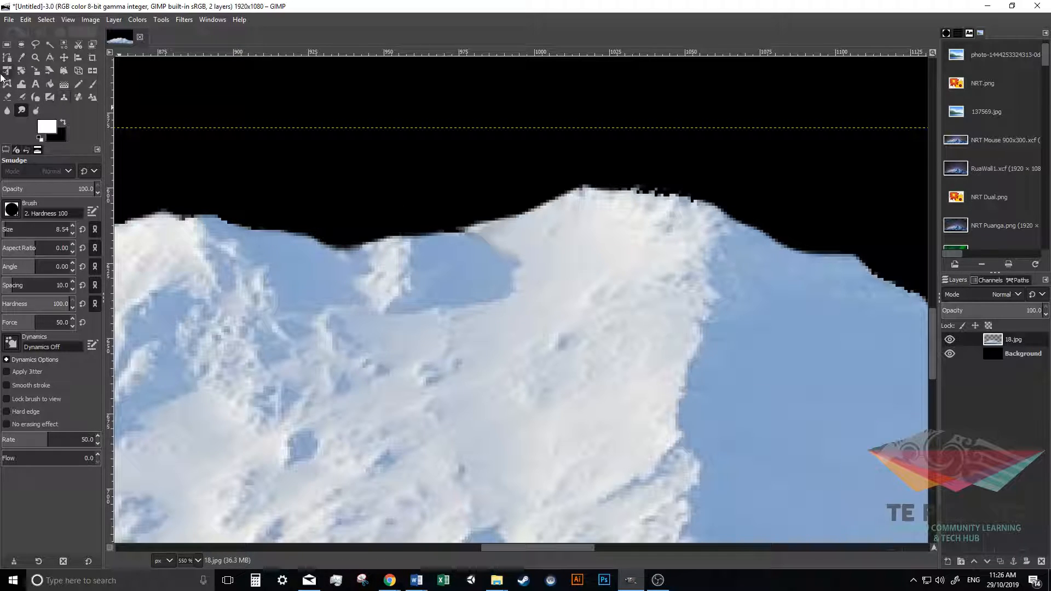
left_click(11, 98)
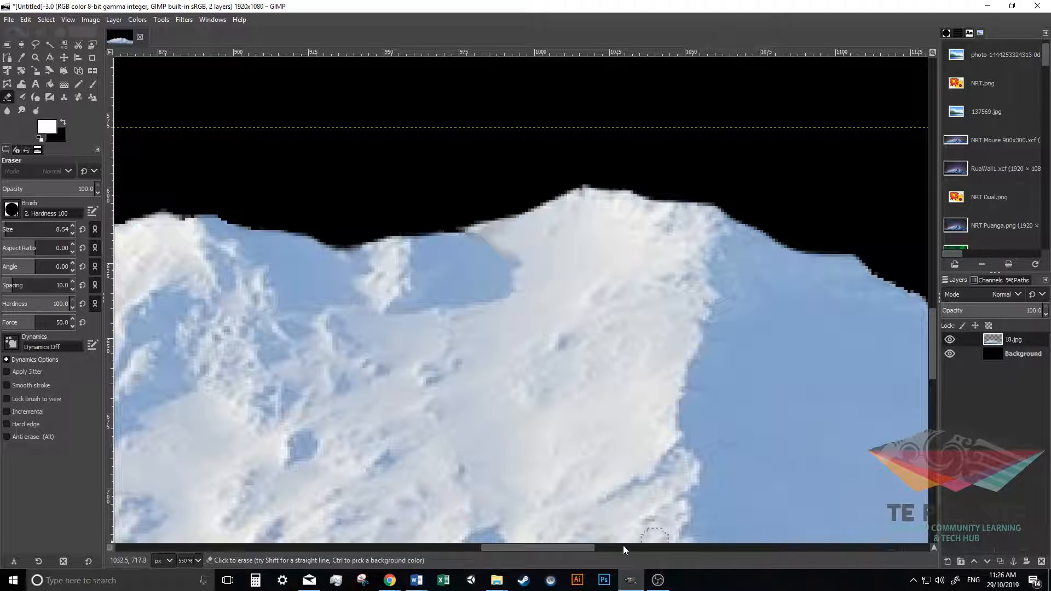
Inspect the right slope's outline up to the image border, and check the whole mountain cut-out
left_click_drag(546, 546, 747, 503)
scroll(766, 483, "down", 2)
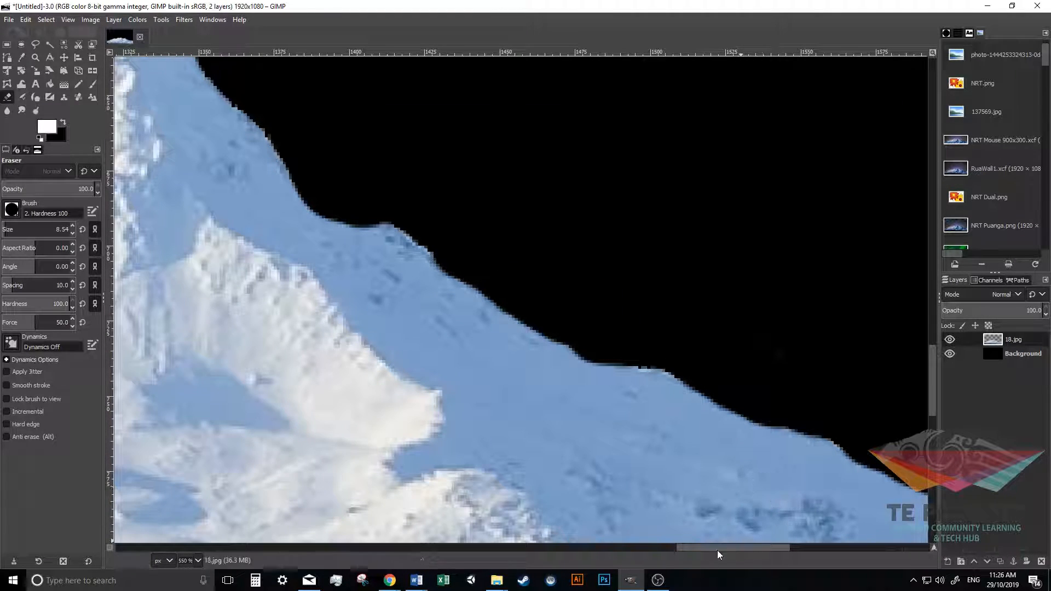
left_click_drag(690, 548, 809, 520)
scroll(806, 506, "down", 1)
scroll(679, 469, "down", 2)
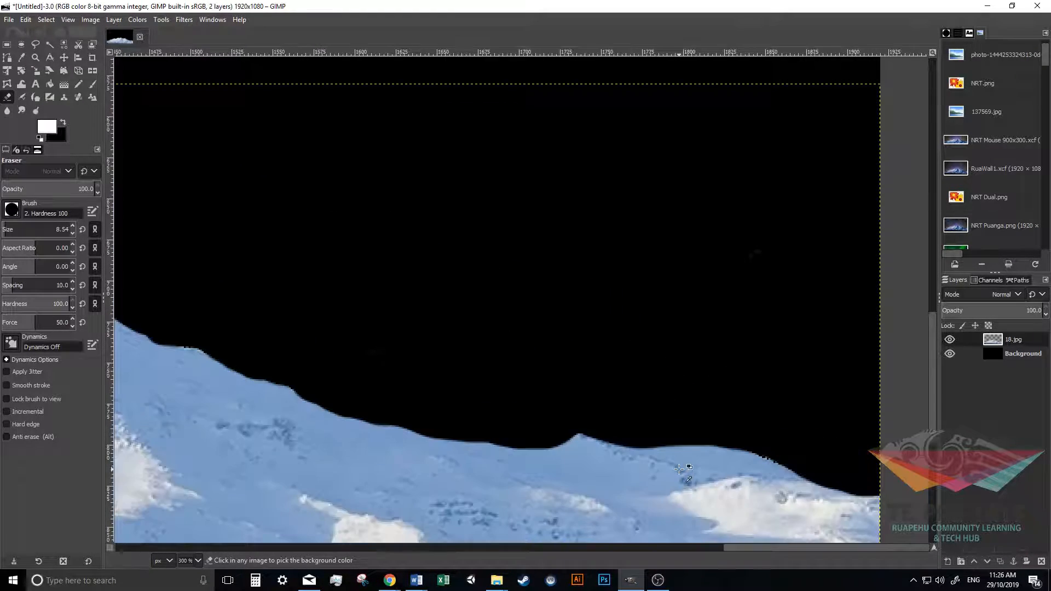
scroll(679, 469, "down", 4)
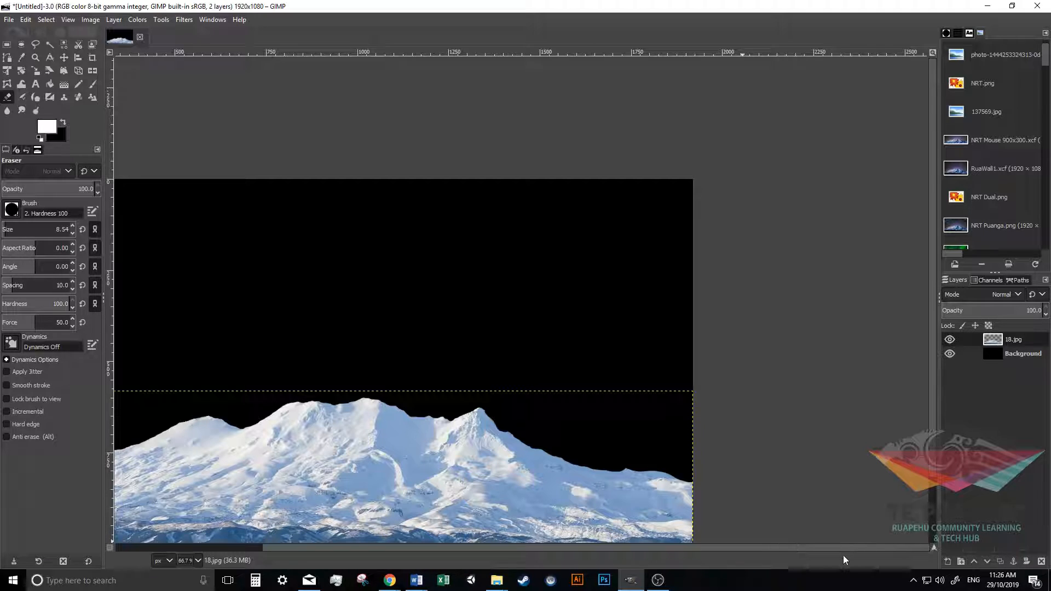
left_click_drag(835, 547, 697, 545)
scroll(804, 497, "down", 1)
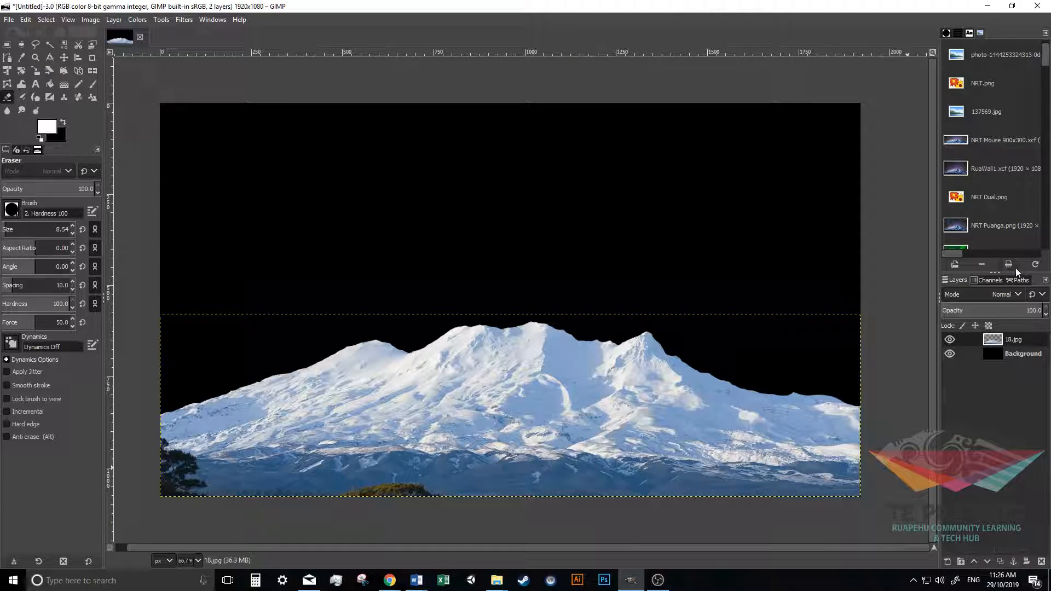
Hide the black Background layer
left_click(949, 354)
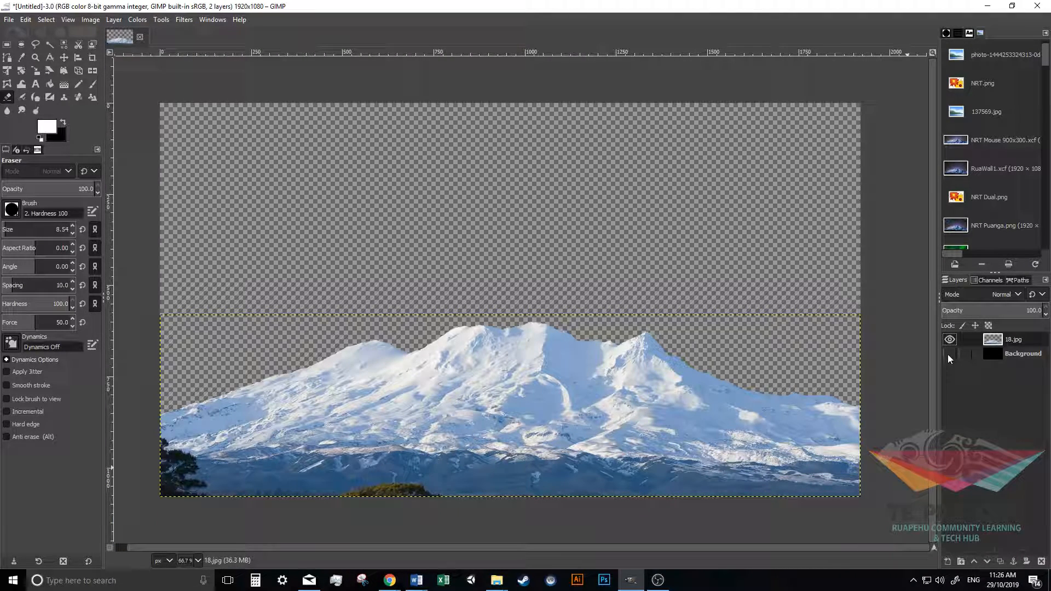
right_click(946, 350)
left_click(984, 391)
Switch to File Explorer and add the blue sky picture 137569 from the VlogWP folder to the image as a new layer
left_click(497, 581)
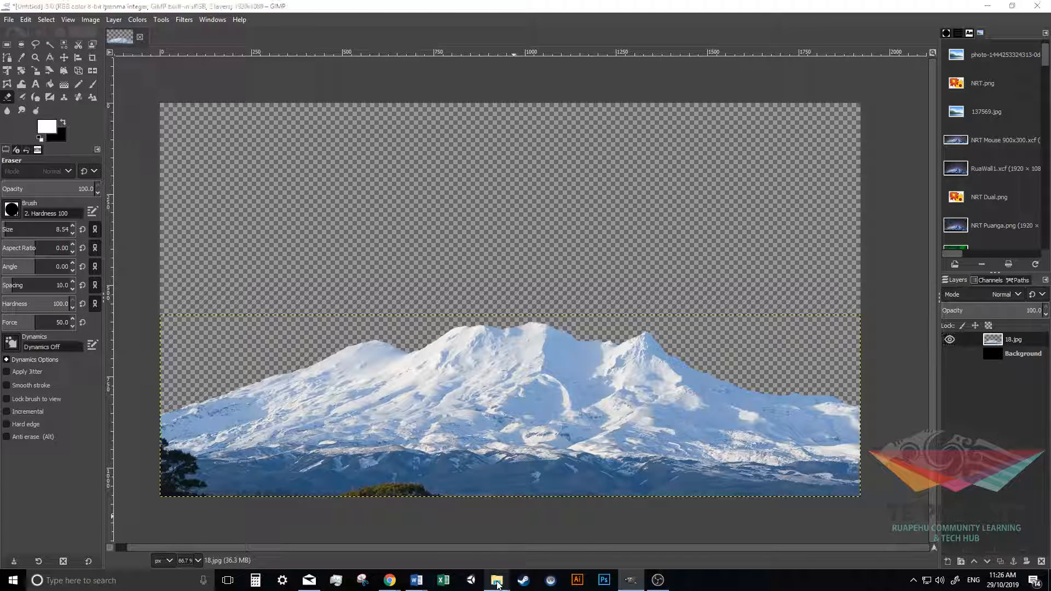
left_click(540, 539)
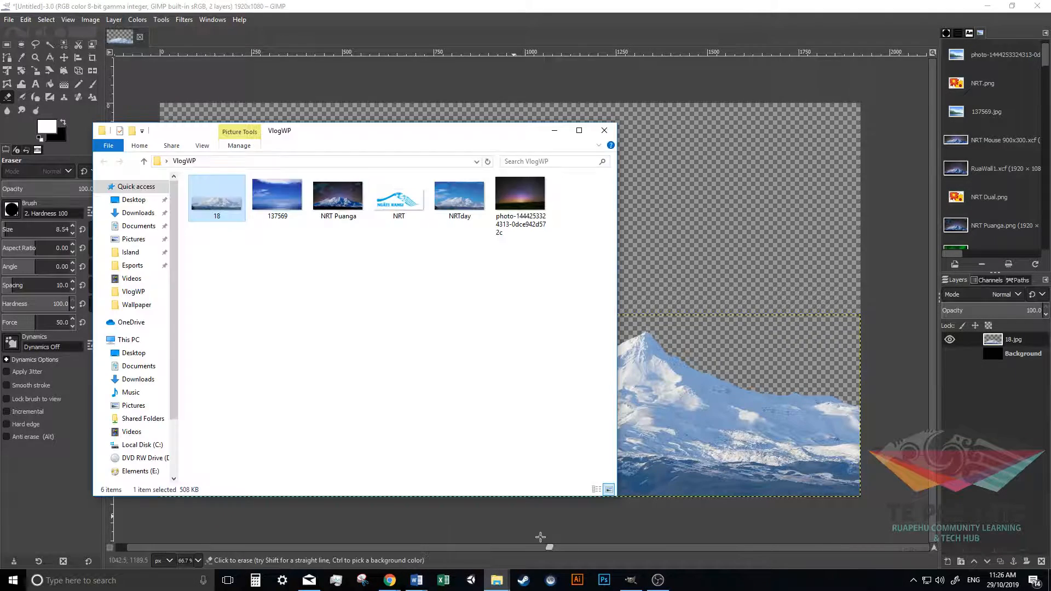
left_click(284, 198)
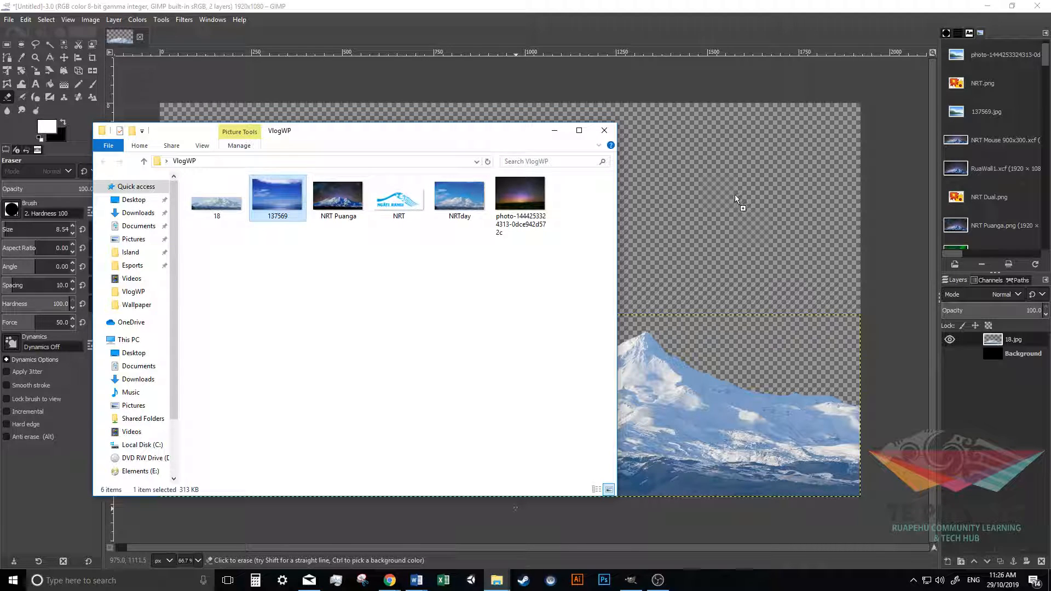
left_click_drag(734, 195, 734, 194)
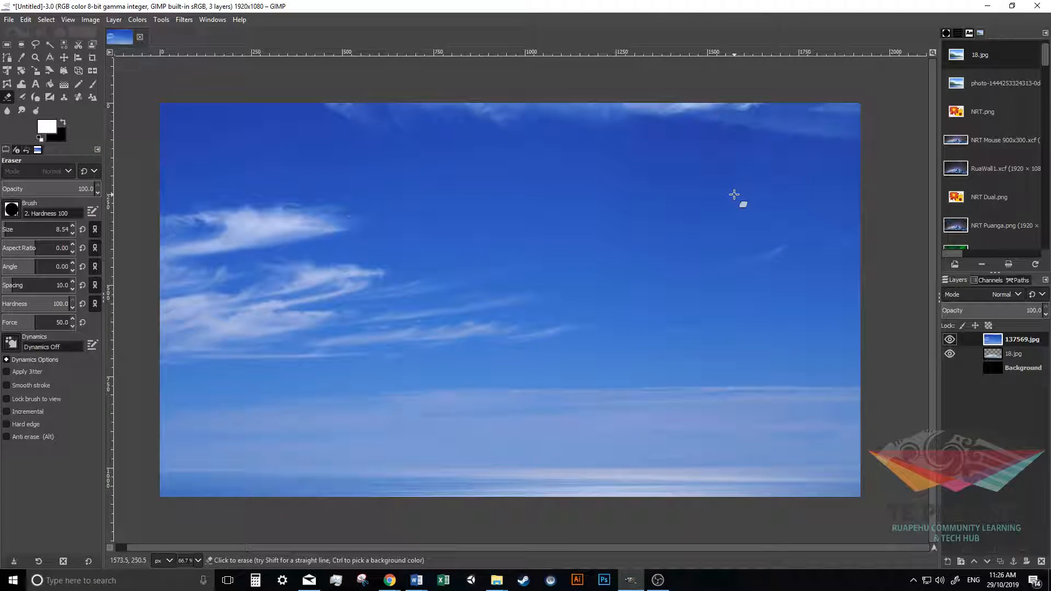
Move the 137569.jpg sky layer below the 18.jpg mountain layer in the layer stack
left_click(1002, 353)
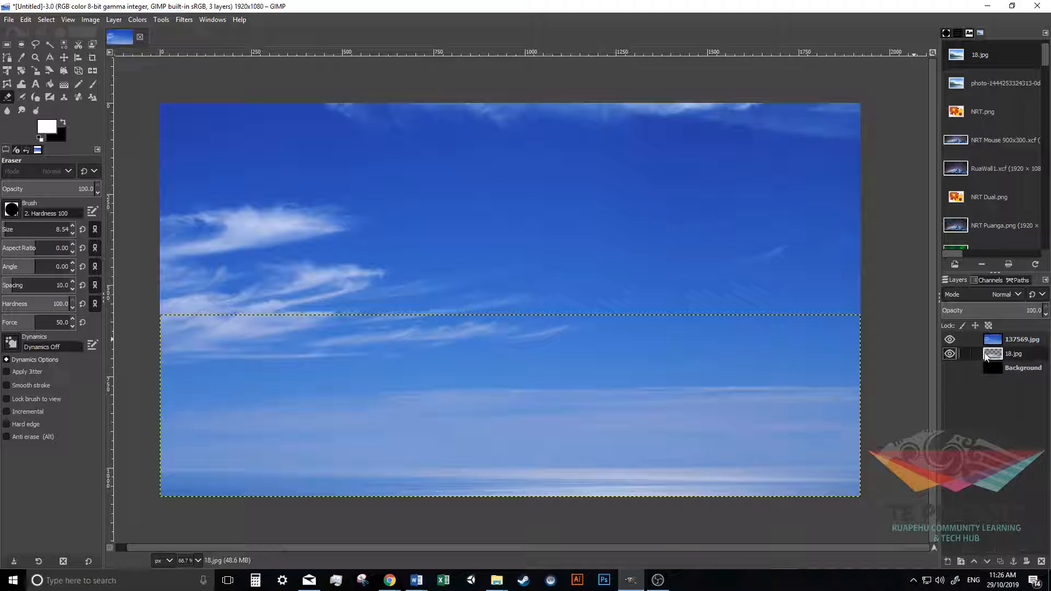
left_click(996, 343)
left_click_drag(993, 343, 995, 361)
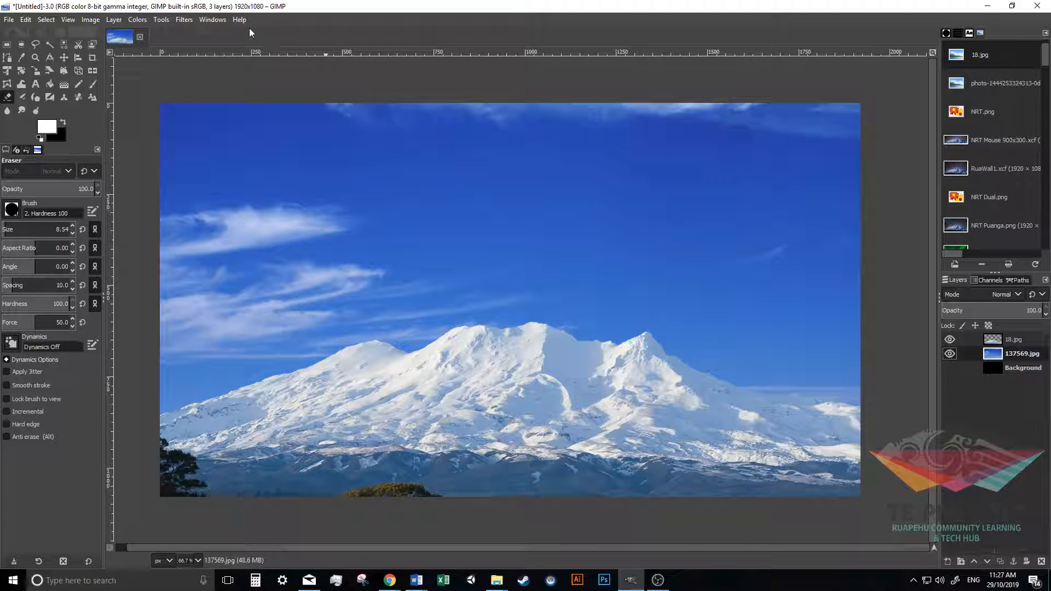
Try a midtone Color Balance on the sky layer with cyan-red -21.5, magenta-green 13.9 and yellow-blue 2.9, and undo it
left_click(139, 21)
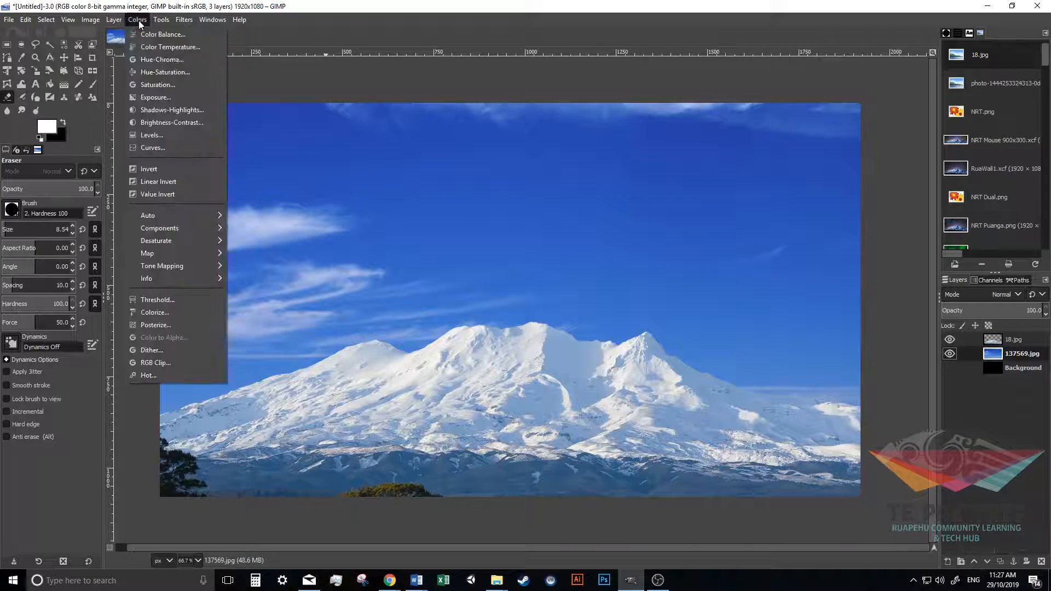
left_click(149, 36)
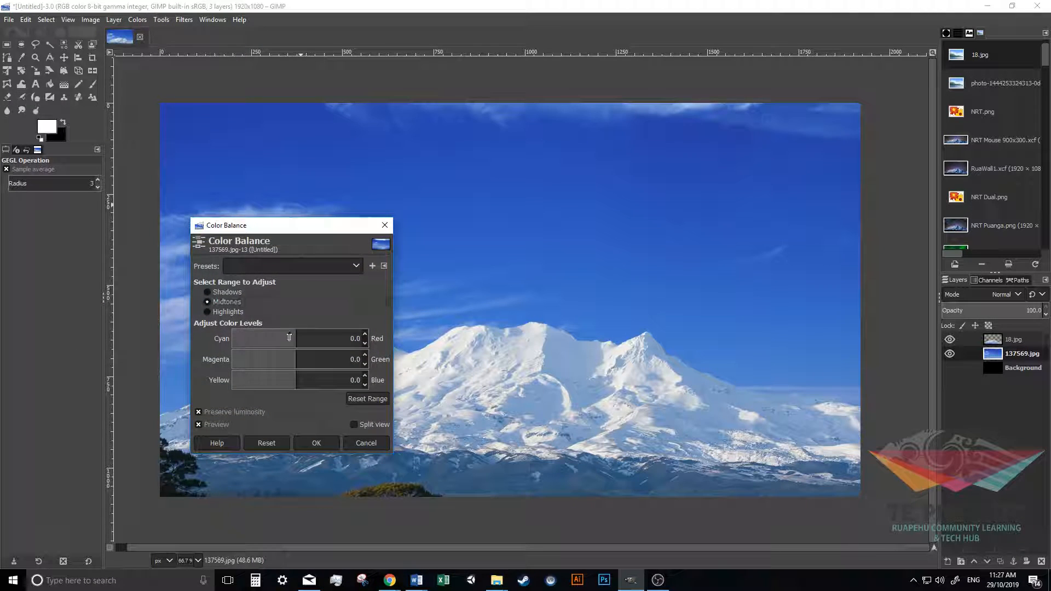
left_click_drag(296, 339, 308, 339)
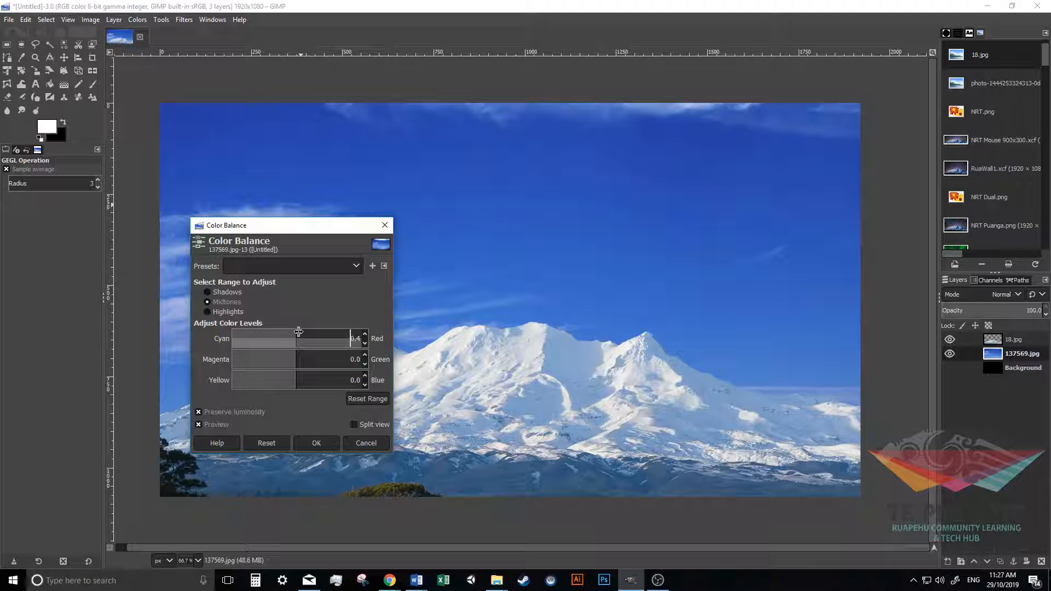
left_click(268, 337)
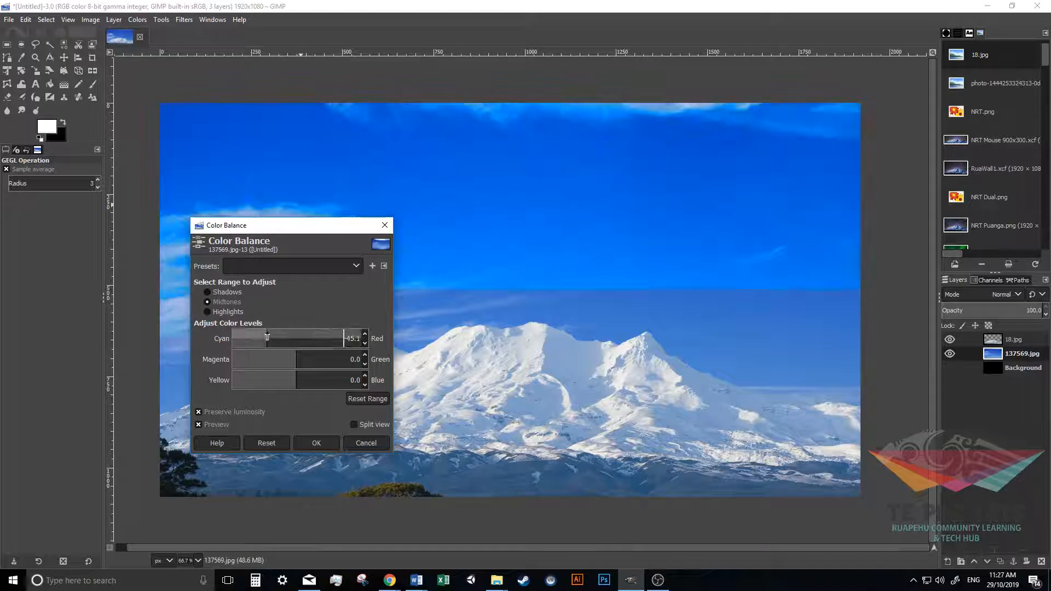
left_click_drag(279, 339, 282, 344)
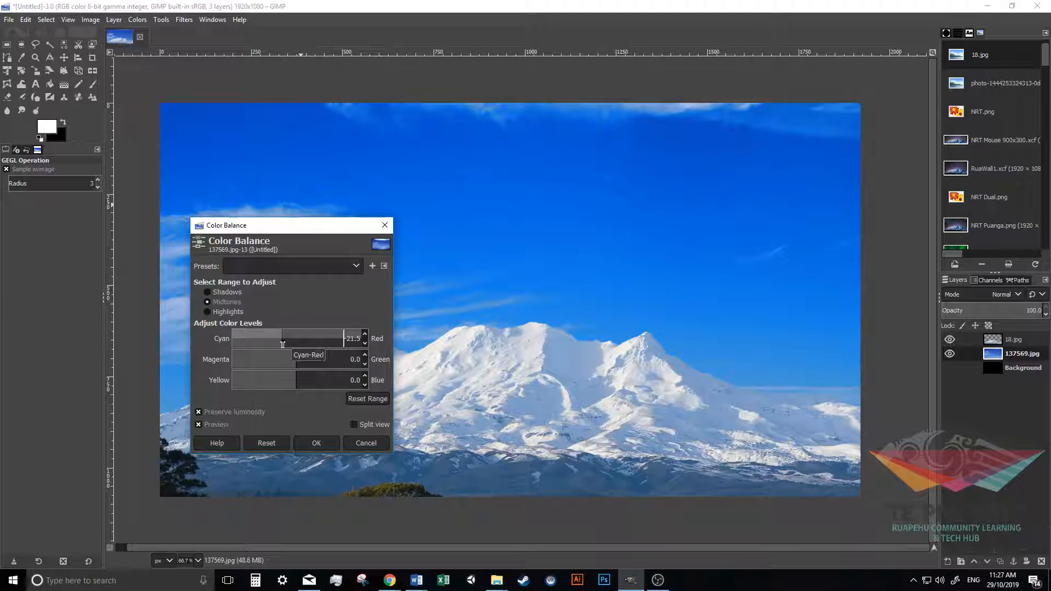
left_click(311, 362)
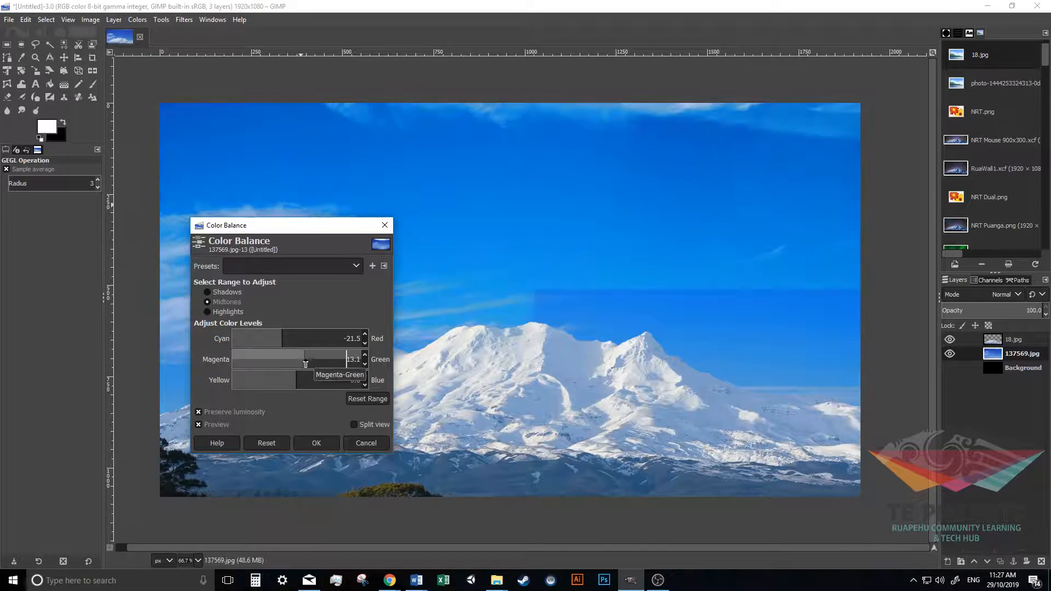
left_click(304, 362)
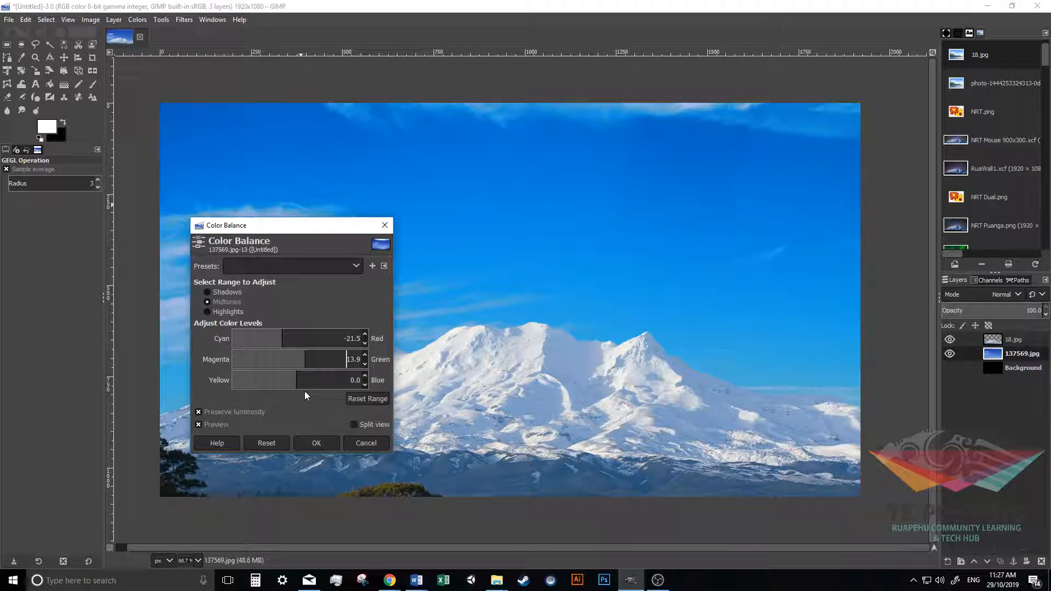
left_click(291, 382)
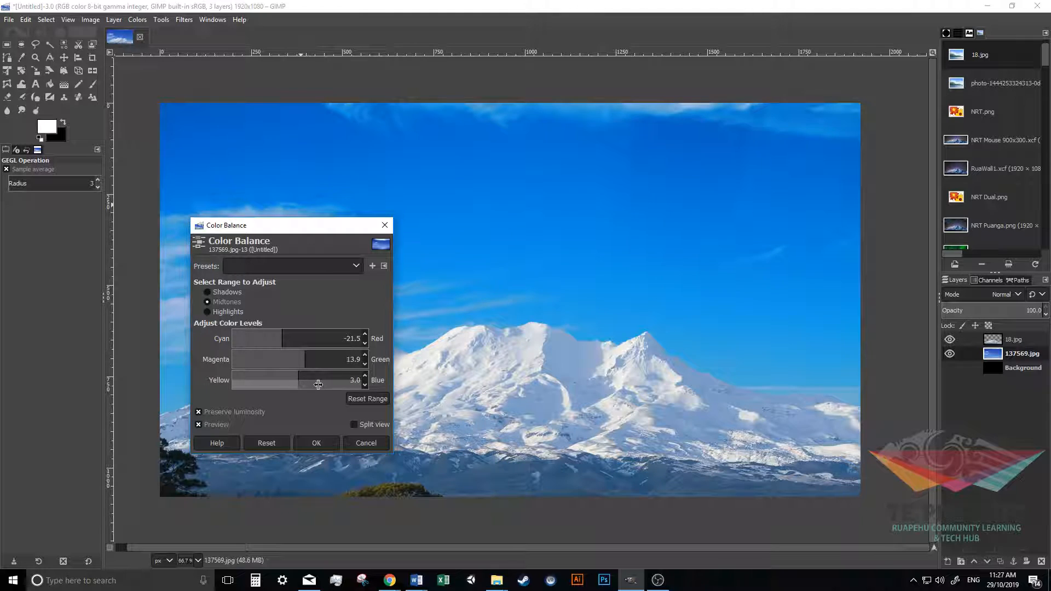
left_click_drag(346, 387, 284, 389)
left_click_drag(293, 381, 297, 381)
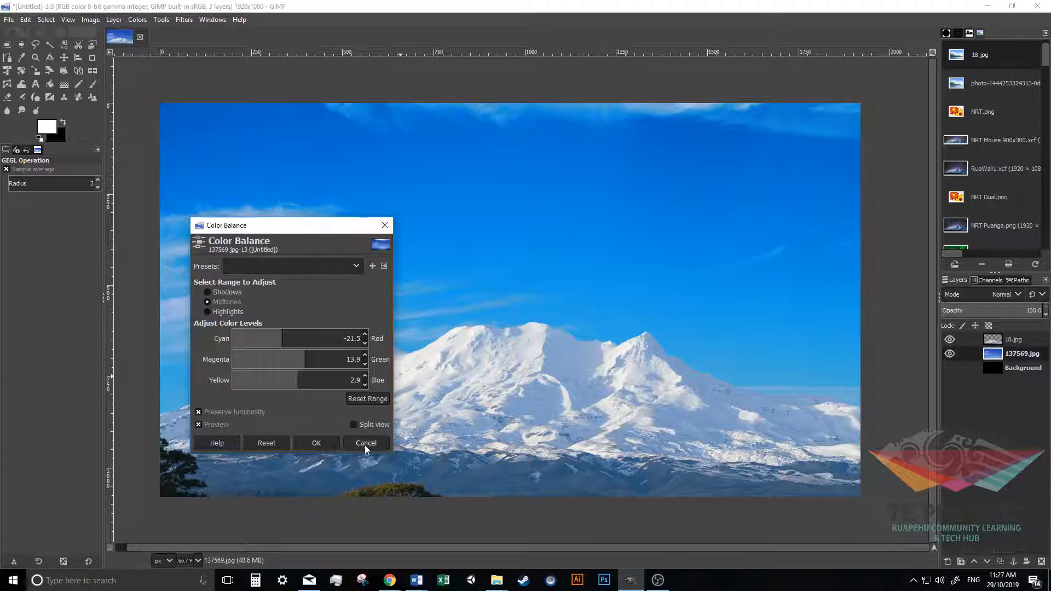
left_click(315, 444)
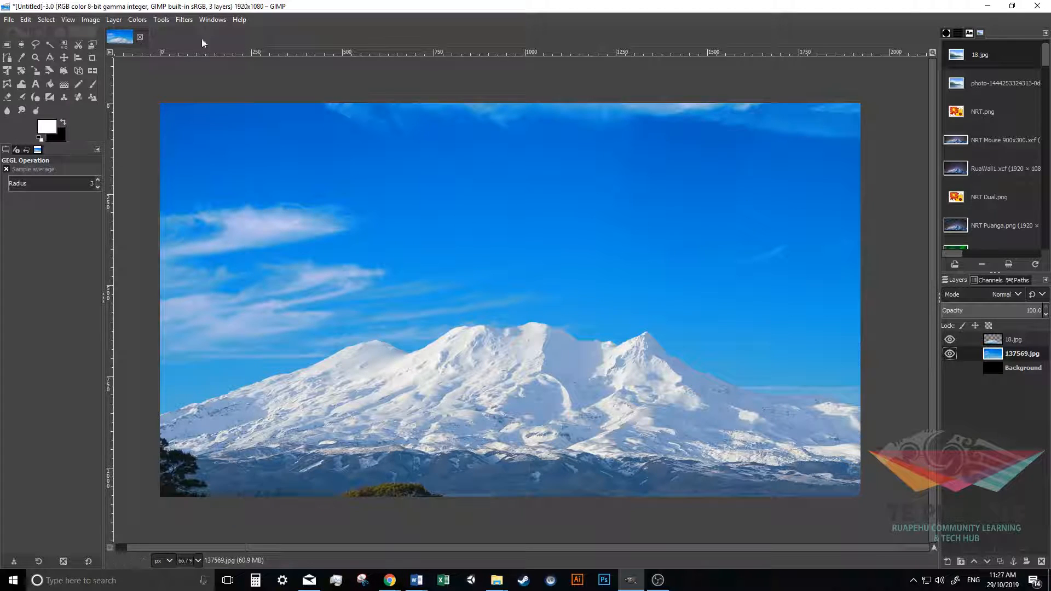
key("ctrl+z")
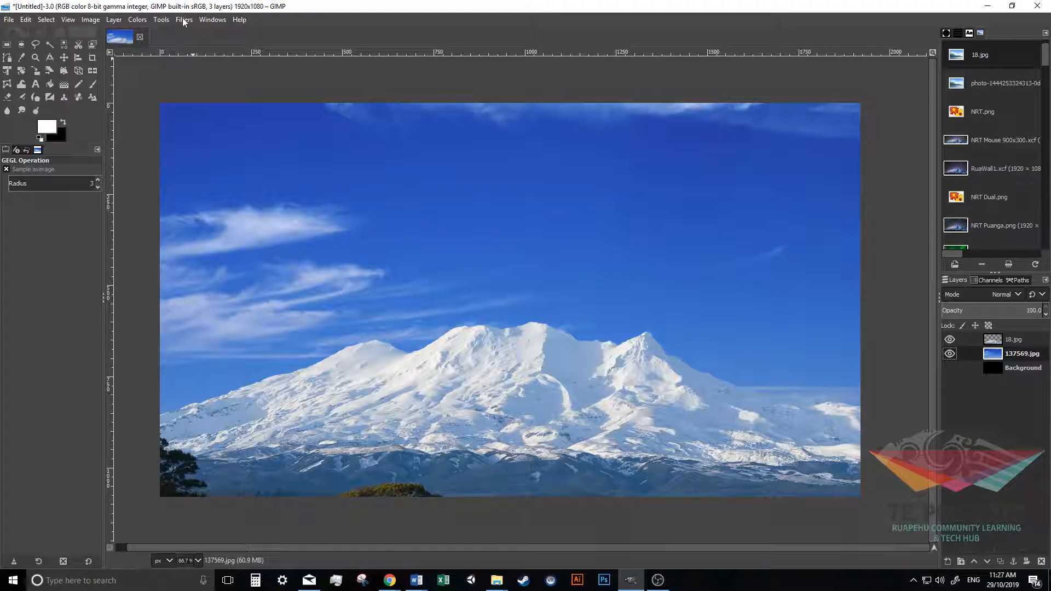
Shift the sky layer's midtones slightly with Color Balance to give a softer, lighter blue
left_click(137, 20)
left_click(165, 31)
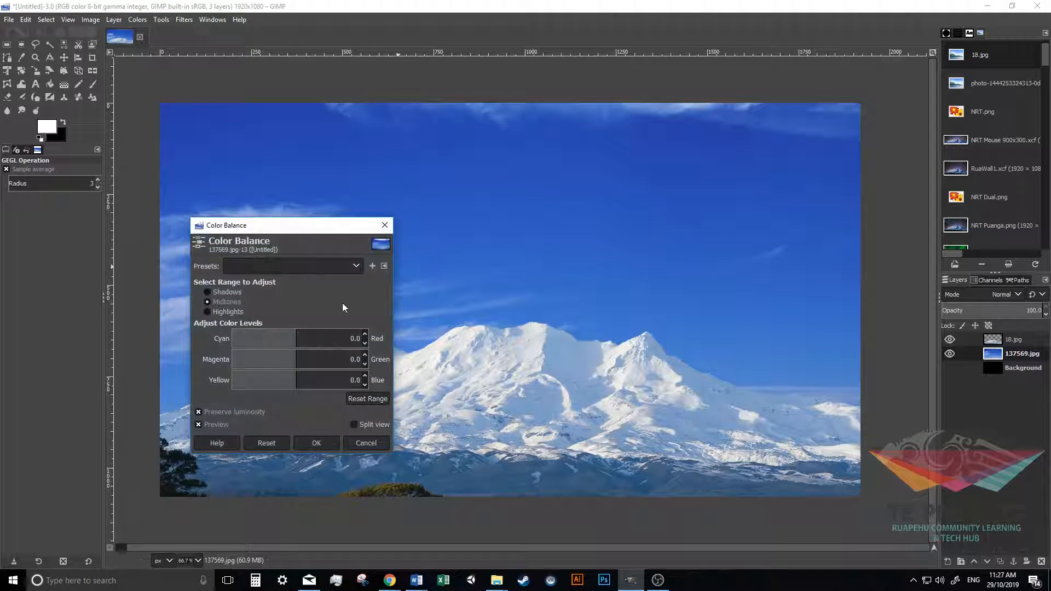
mouse_move(298, 342)
left_mouse_down()
mouse_move(255, 339)
mouse_move(298, 359)
mouse_move(359, 359)
mouse_move(298, 360)
left_mouse_up()
left_click(304, 441)
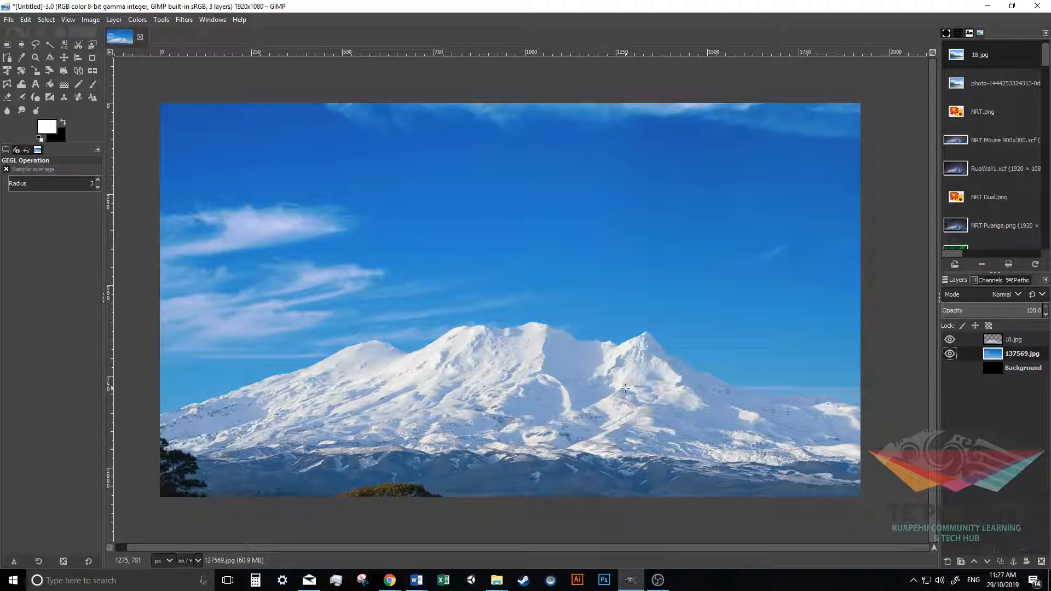
mouse_move(496, 585)
Fuzzy-select the transparent area above the mountain on the 18.jpg layer and invert the selection to cover the mountain
left_click(996, 341)
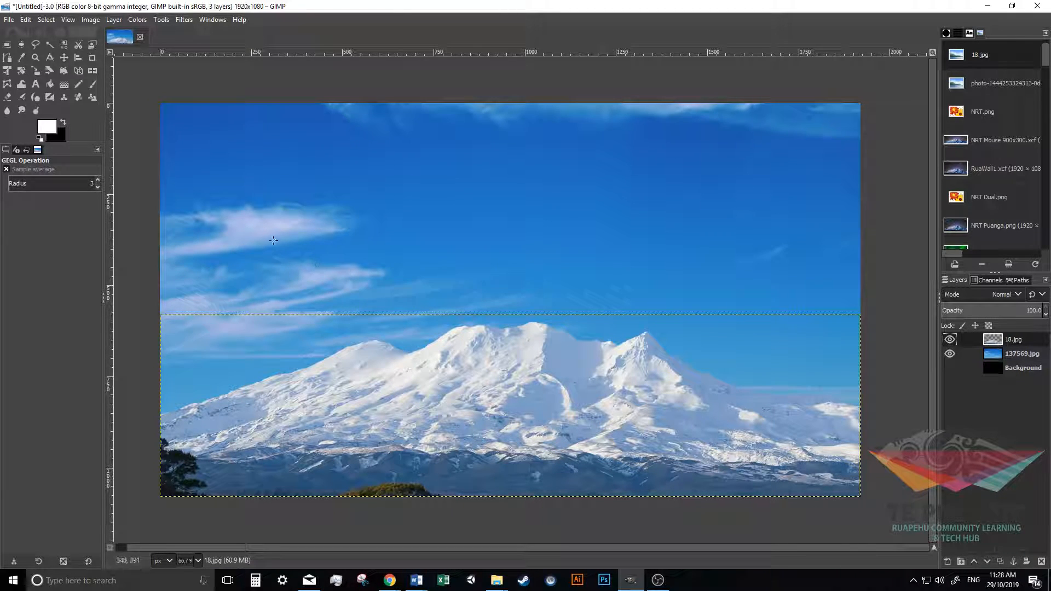
left_click(50, 46)
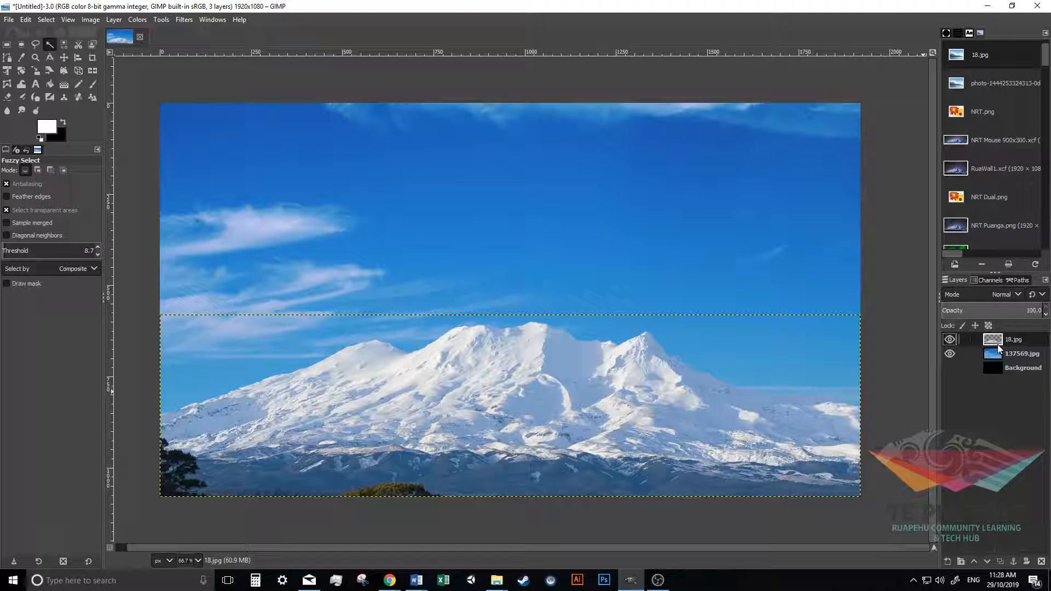
left_click(750, 344)
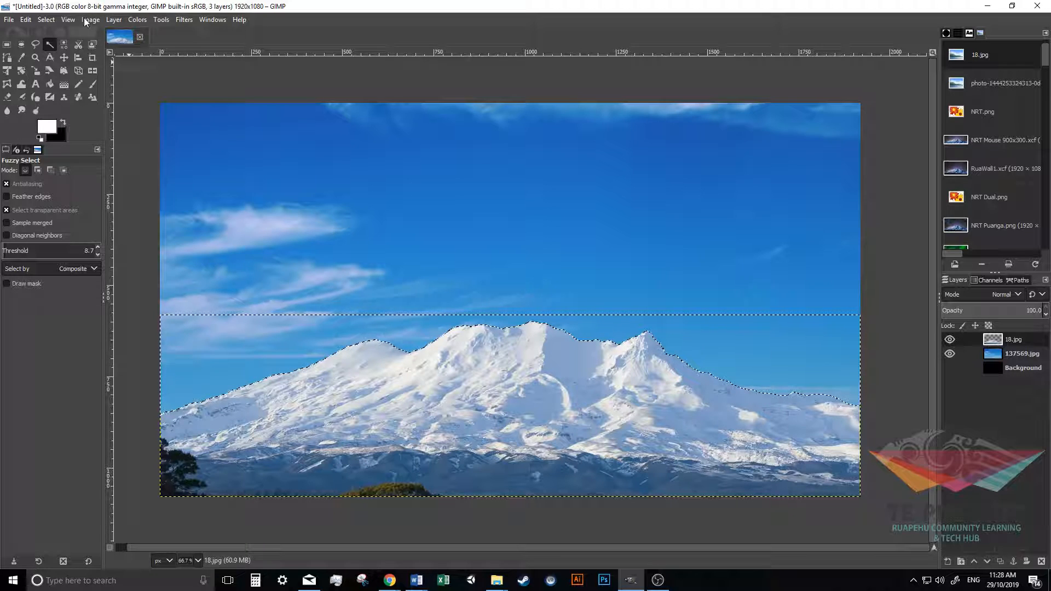
left_click(48, 21)
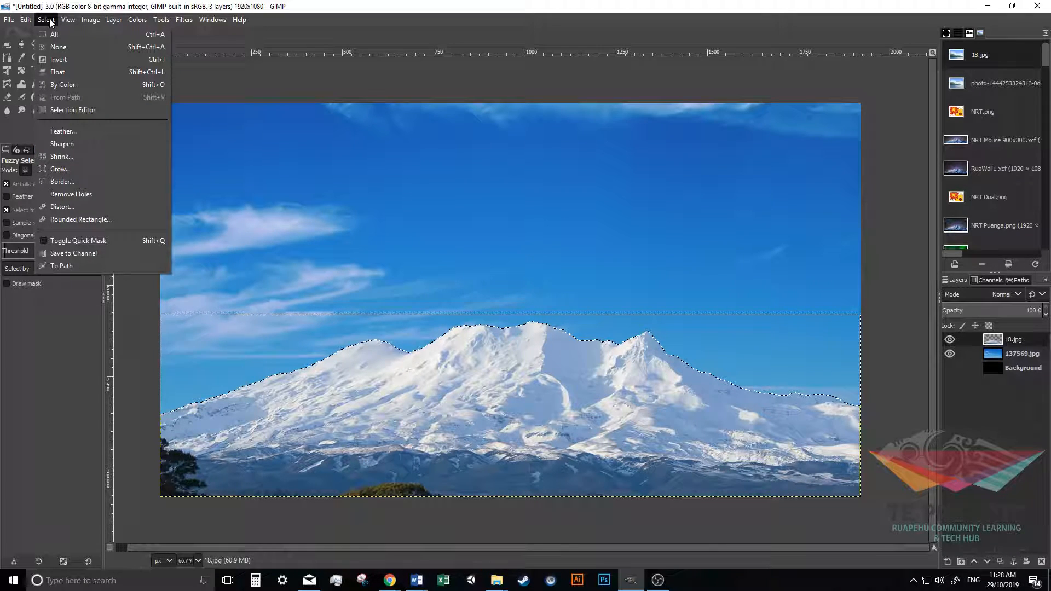
left_click(58, 60)
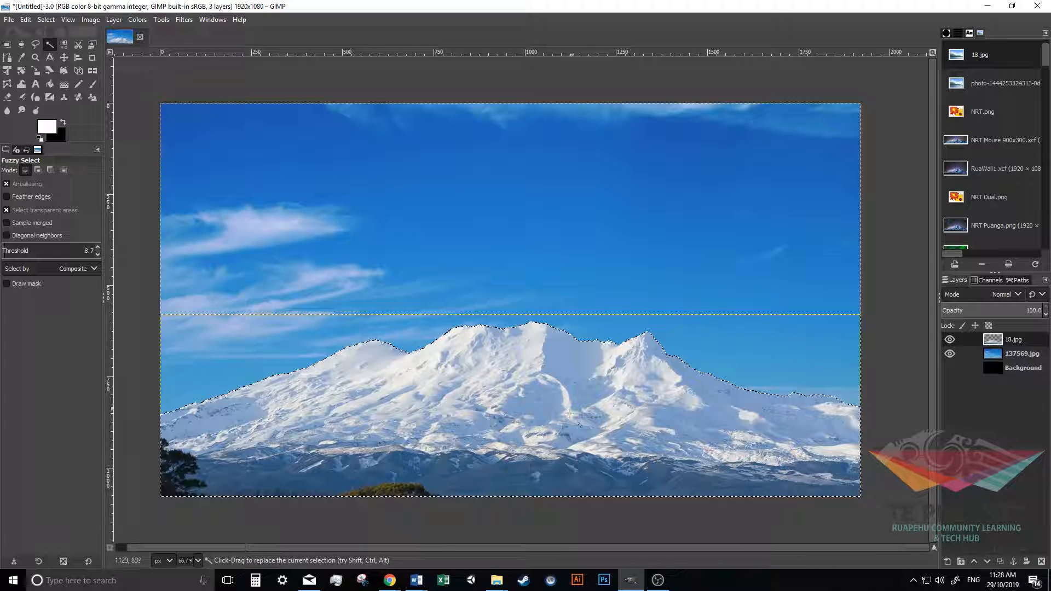
Copy the selected mountain, paste it and turn the floating selection into a new layer
key("ctrl")
key("ctrl+c")
key("ctrl+v")
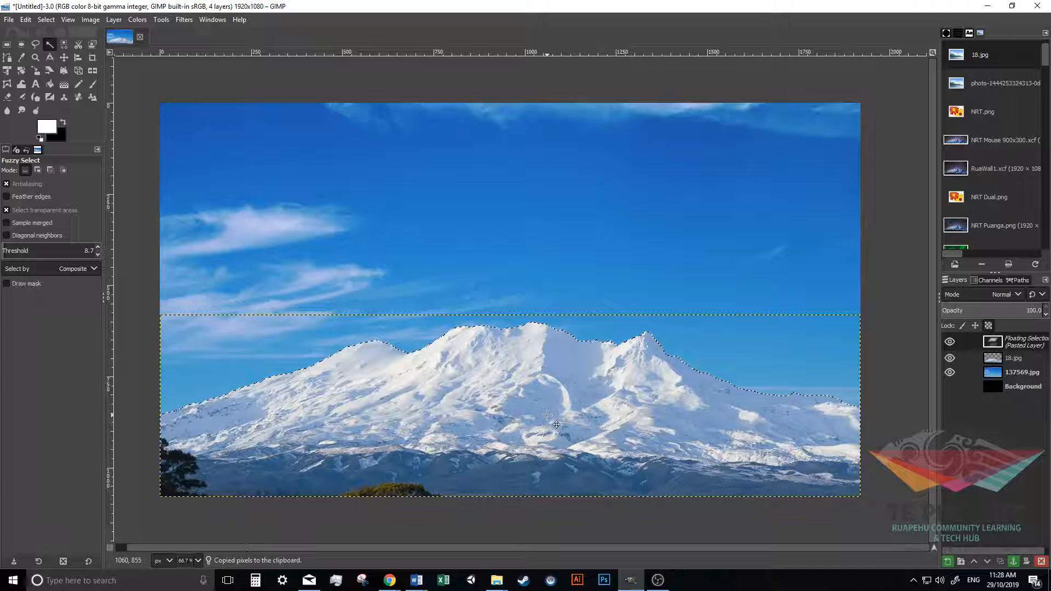
right_click(990, 343)
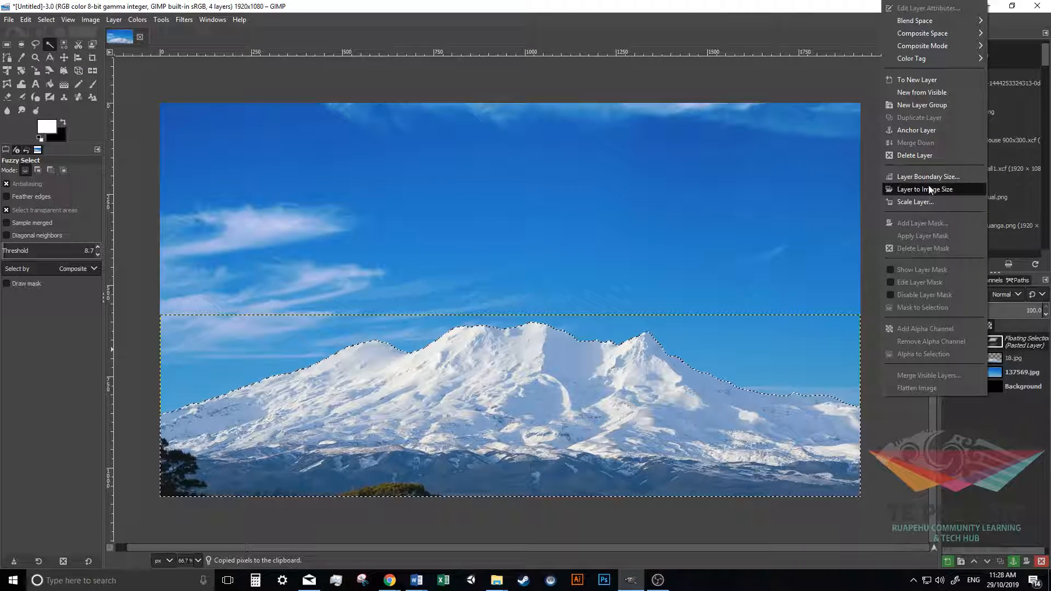
left_click(918, 79)
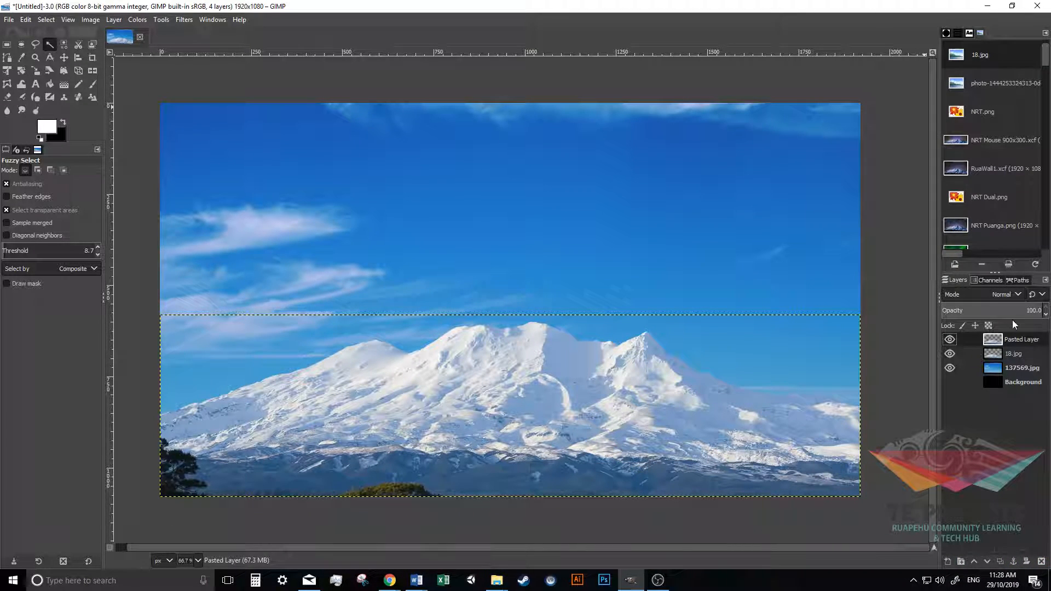
Toggle the visibility of the pasted, 18.jpg and sky layers to check what each one contains, leaving all three shown
left_click(949, 368)
left_click(951, 354)
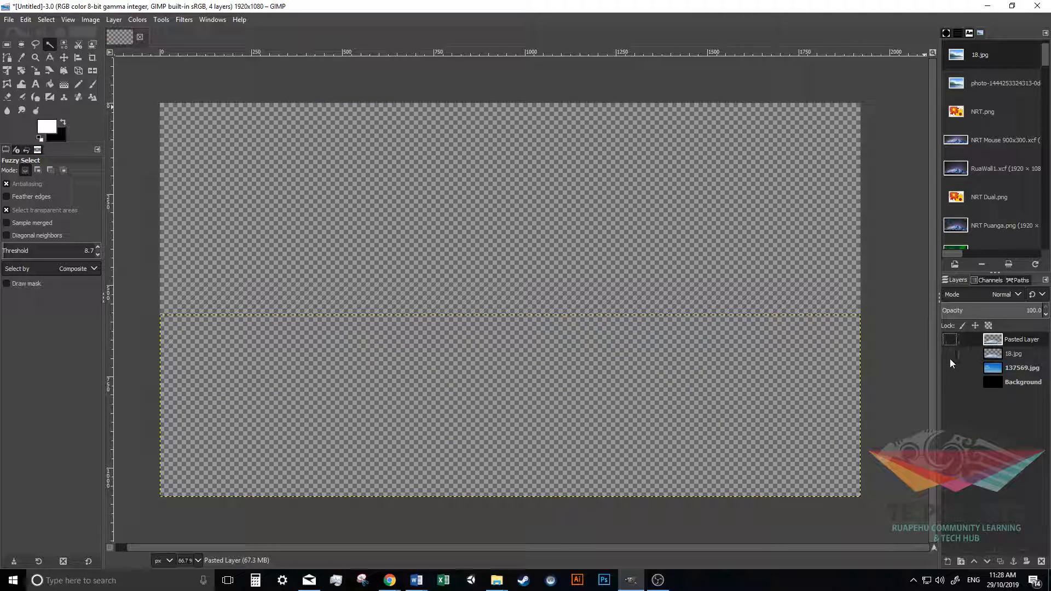
left_click(950, 341)
left_click(951, 354)
left_click(951, 353)
left_click(951, 368)
left_click(949, 353)
left_click(948, 340)
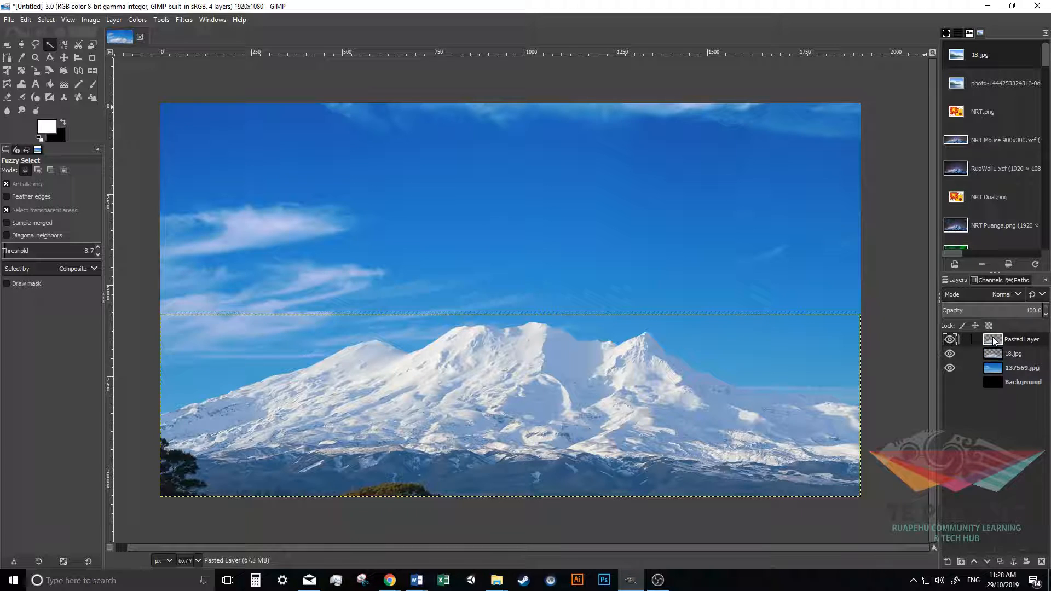
Select the mountain on the pasted layer by fuzzy-selecting its transparent area and inverting the selection
left_click(753, 355)
left_click(52, 20)
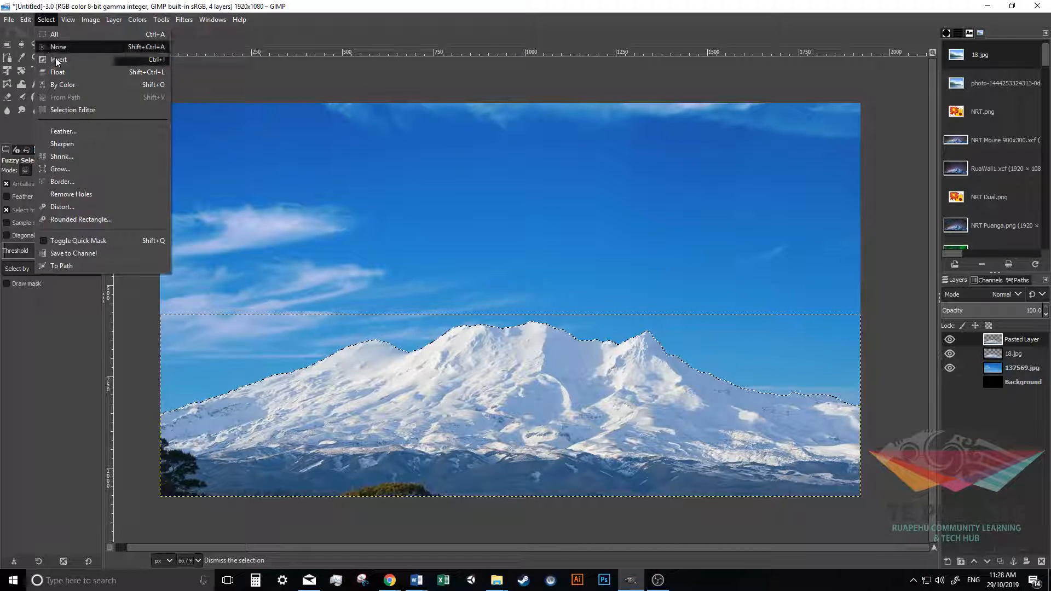
left_click(65, 61)
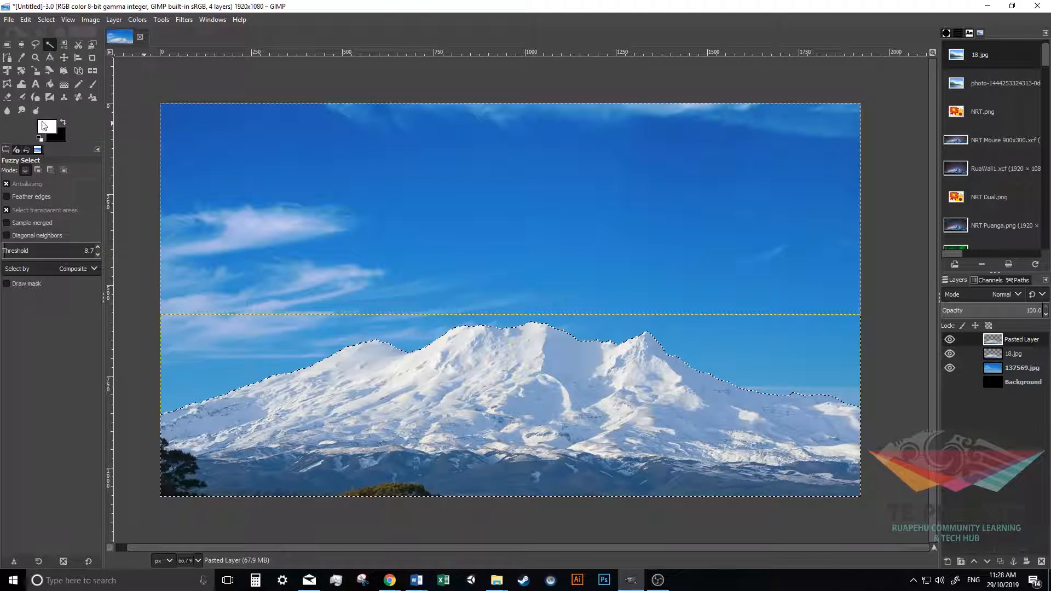
Paint the whole selected mountain on the pasted layer black with the Paintbrush, enlarging the brush to size 141.54
left_click(92, 85)
left_click(63, 121)
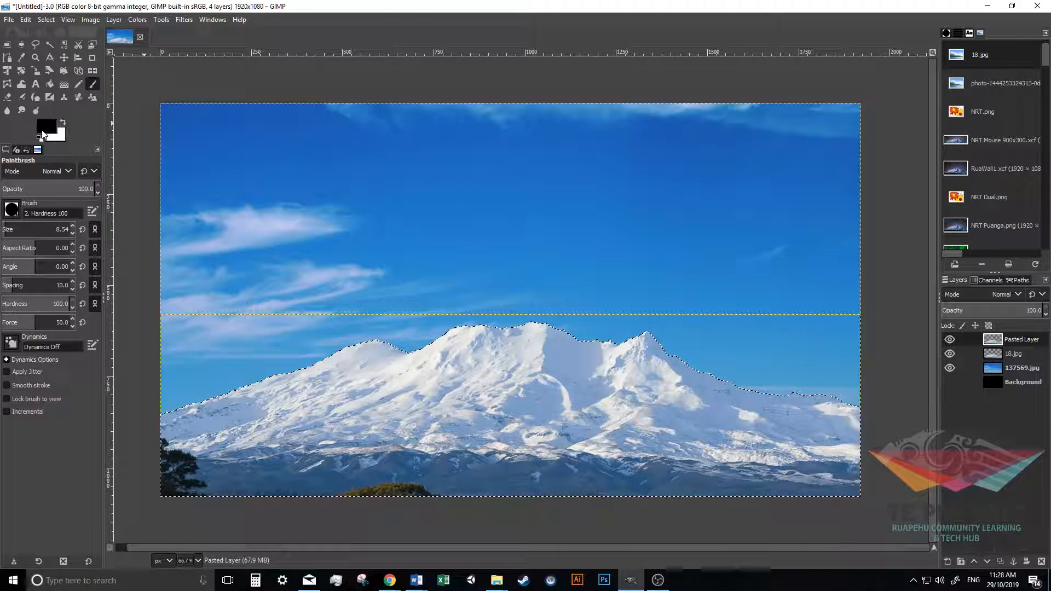
key("bracketright")
key("bracketright")
key("bracketright")
key("bracketright")
key("bracketright")
key("bracketright")
key("bracketright")
key("bracketright")
key("bracketright")
key("bracketright")
key("bracketright")
key("bracketright")
key("bracketright")
key("bracketright")
key("bracketright")
key("bracketright")
key("bracketright")
key("bracketright")
key("bracketright")
key("bracketright")
key("bracketright")
key("bracketright")
key("bracketright")
key("bracketright")
key("bracketright")
key("bracketright")
key("bracketright")
key("bracketright")
key("bracketright")
key("bracketright")
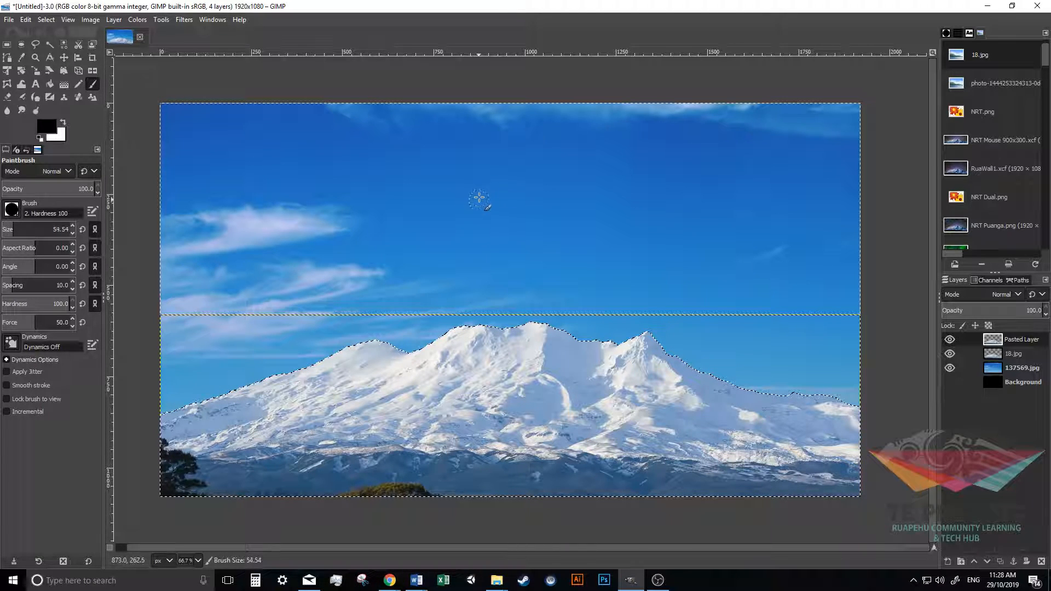
key("bracketright")
key("bracketright")
key("bracketright")
key("bracketright")
key("bracketright")
key("bracketright")
key("bracketright")
key("bracketright")
key("bracketright")
key("bracketright")
key("bracketright")
key("bracketright")
key("bracketright")
key("bracketright")
key("bracketright")
key("bracketright")
key("bracketright")
key("bracketright")
key("bracketright")
key("bracketright")
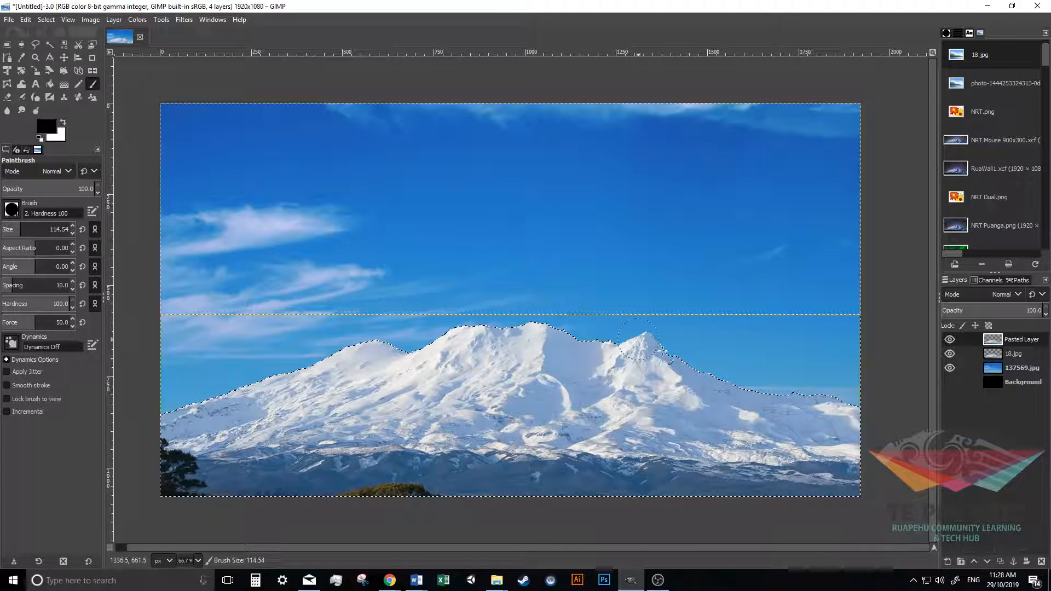
mouse_move(677, 356)
left_mouse_down()
mouse_move(421, 344)
mouse_move(308, 362)
mouse_move(863, 391)
mouse_move(730, 408)
mouse_move(393, 408)
mouse_move(212, 385)
mouse_move(151, 414)
mouse_move(874, 422)
mouse_move(845, 464)
mouse_move(588, 474)
mouse_move(317, 471)
mouse_move(129, 441)
mouse_move(338, 462)
mouse_move(415, 356)
left_mouse_up()
mouse_move(411, 463)
left_mouse_down()
mouse_move(762, 486)
mouse_move(141, 481)
mouse_move(598, 485)
left_mouse_up()
mouse_move(662, 331)
left_mouse_down()
mouse_move(887, 403)
mouse_move(315, 367)
mouse_move(886, 514)
left_mouse_up()
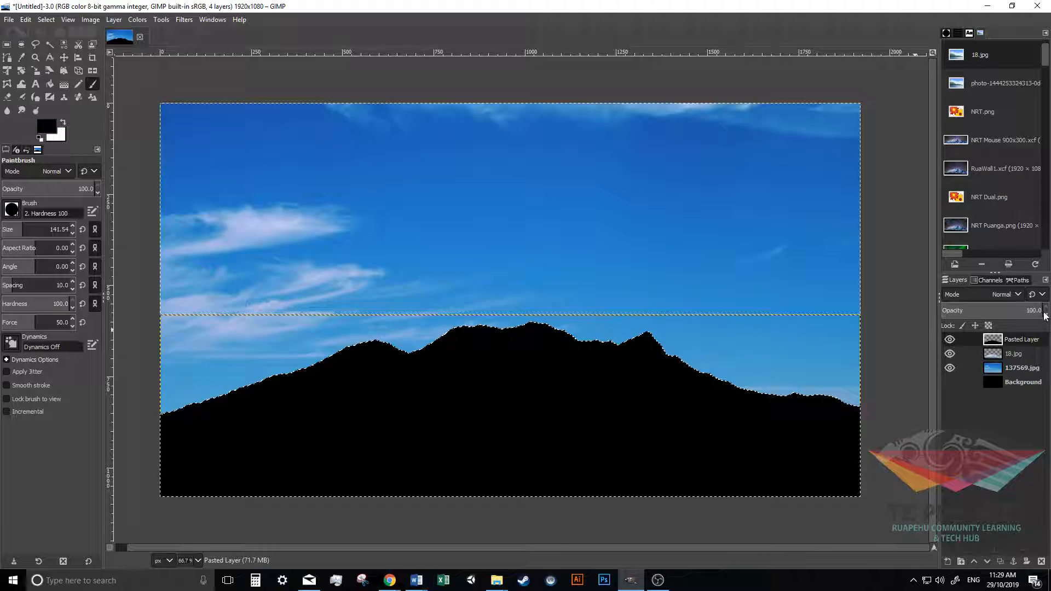
Lower the black mountain layer's opacity to 15.2, compare the image with and without it, and clear the selection
left_click_drag(1040, 312, 909, 311)
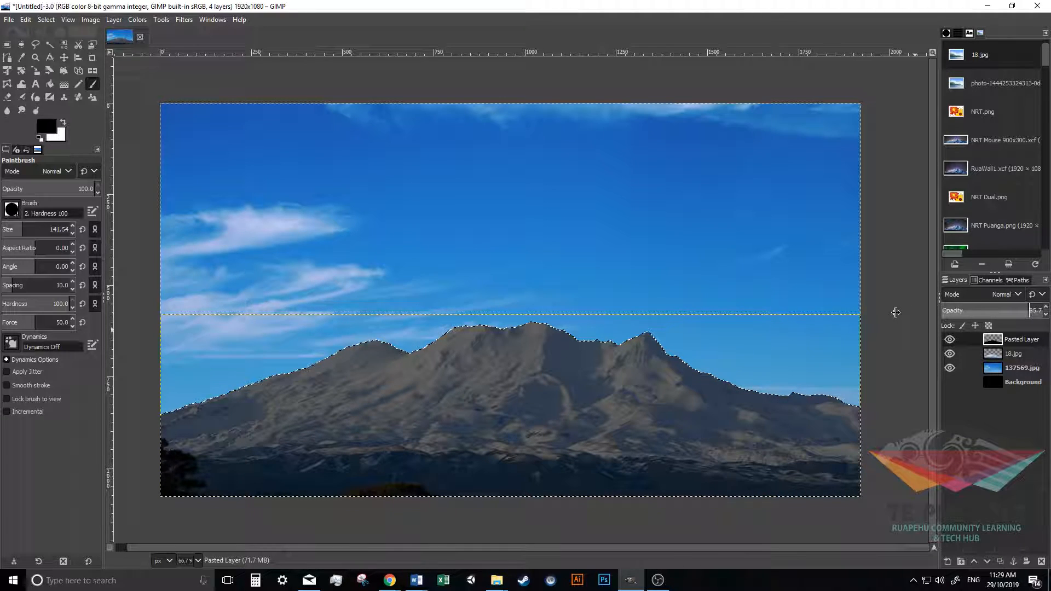
left_click_drag(810, 307, 181, 302)
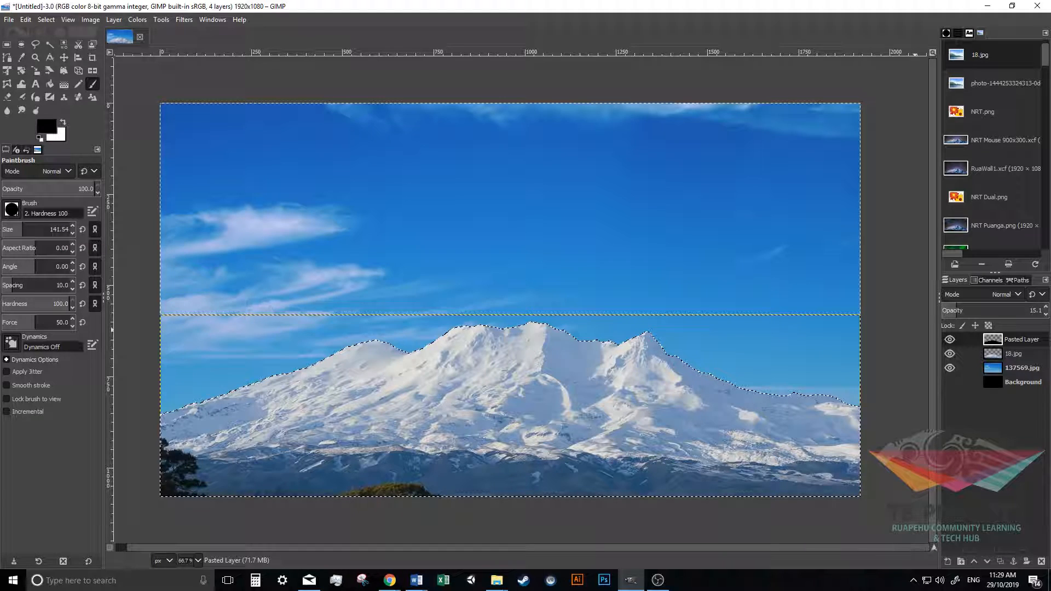
left_click(949, 341)
left_click(949, 340)
left_click_drag(961, 311, 955, 311)
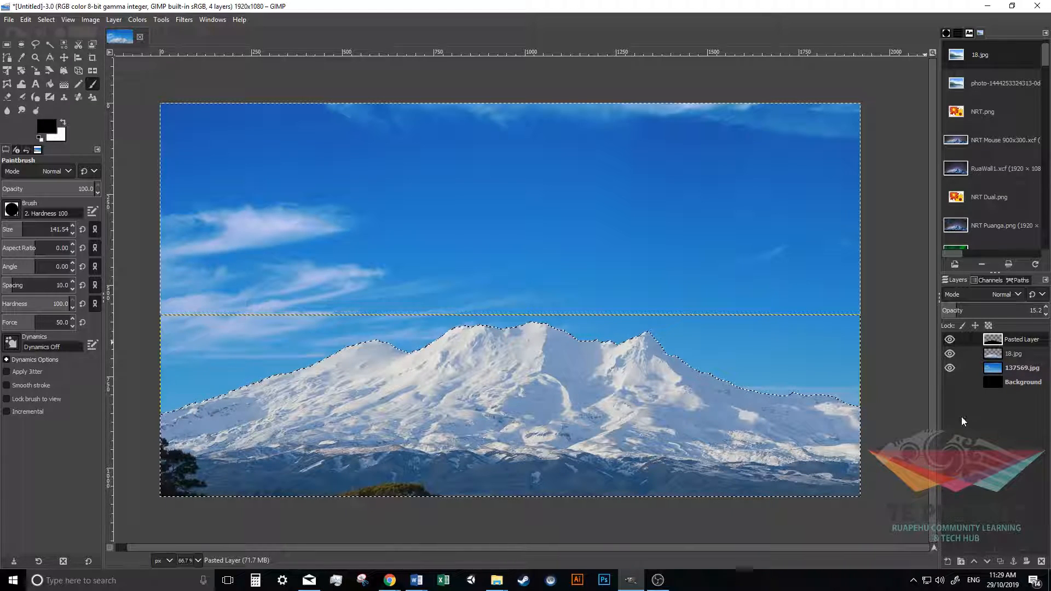
left_click(41, 19)
left_click(49, 45)
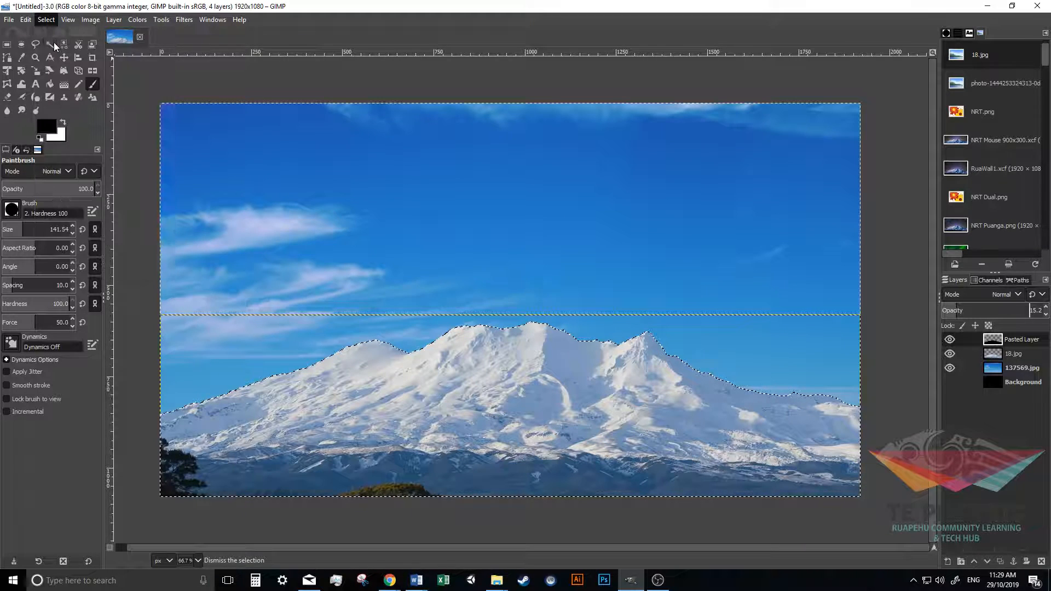
Import the NRT logo image from the VlogWP folder as a new layer and place it at the top of the layer stack
left_click(1020, 382)
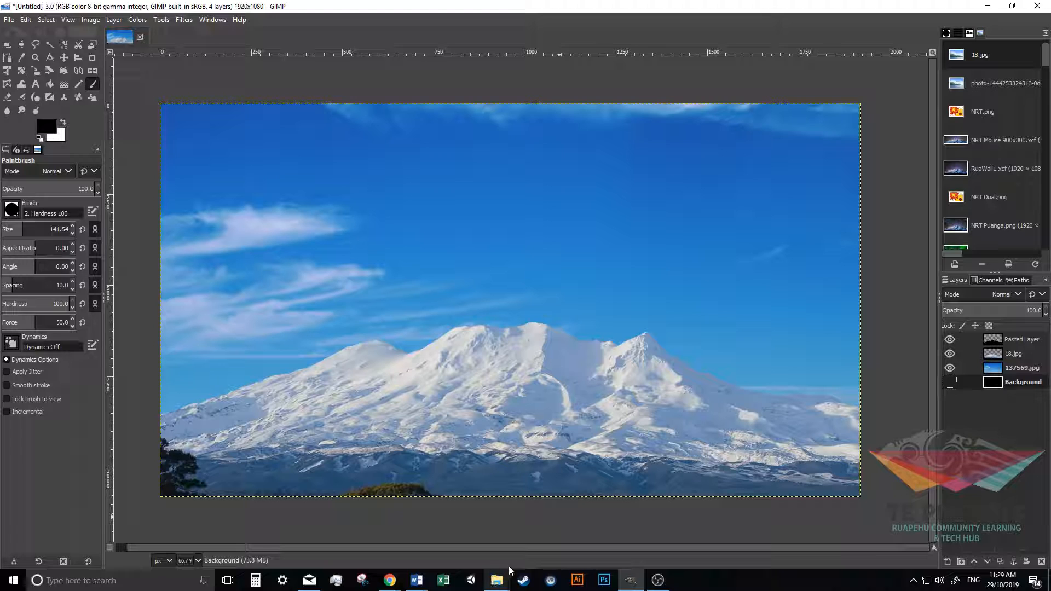
mouse_move(496, 579)
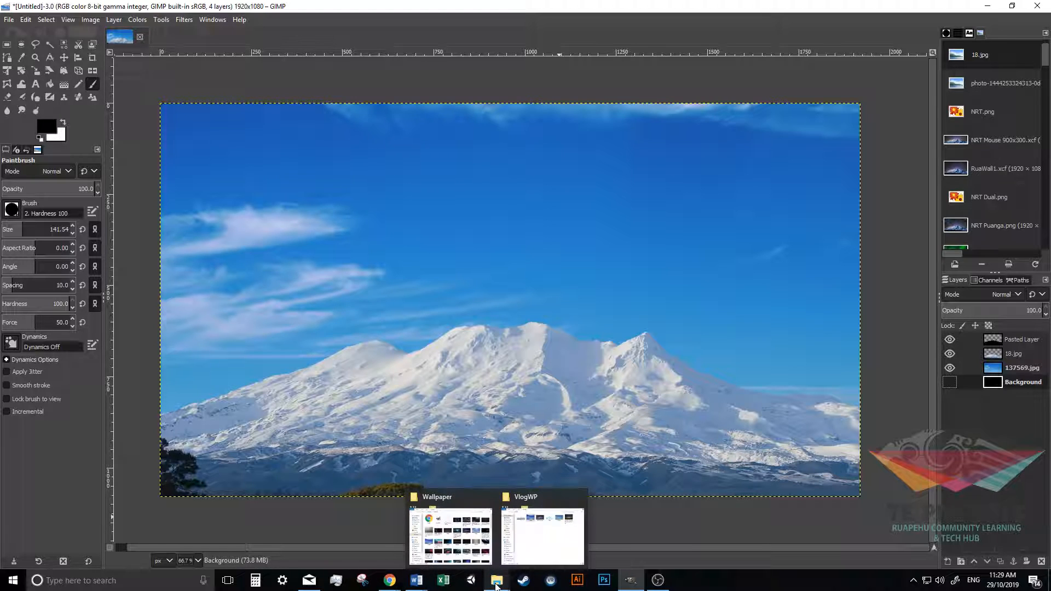
left_click(533, 528)
left_click_drag(388, 199, 542, 144)
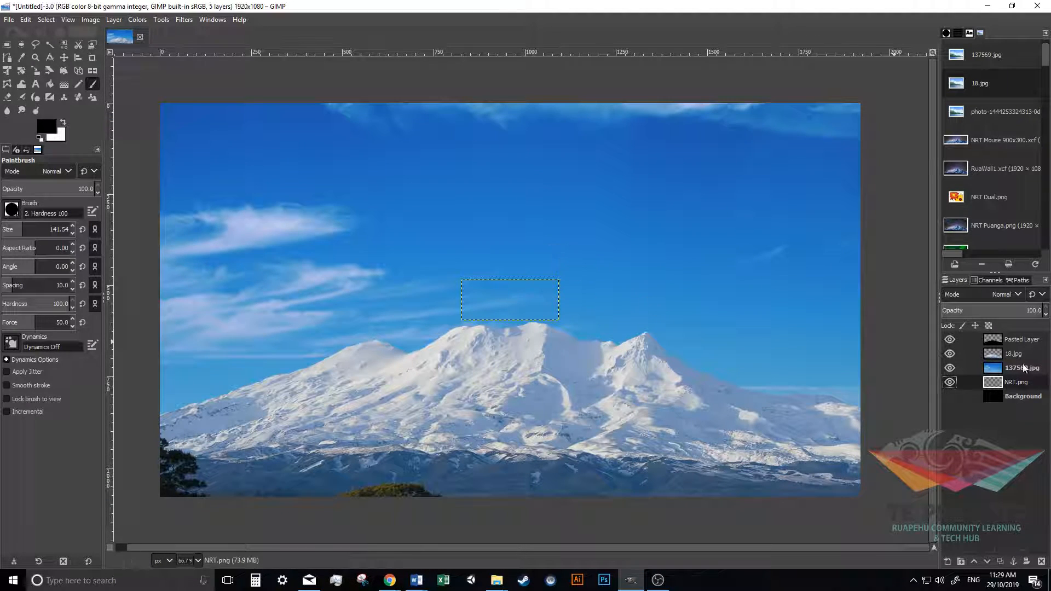
left_click_drag(995, 386, 993, 337)
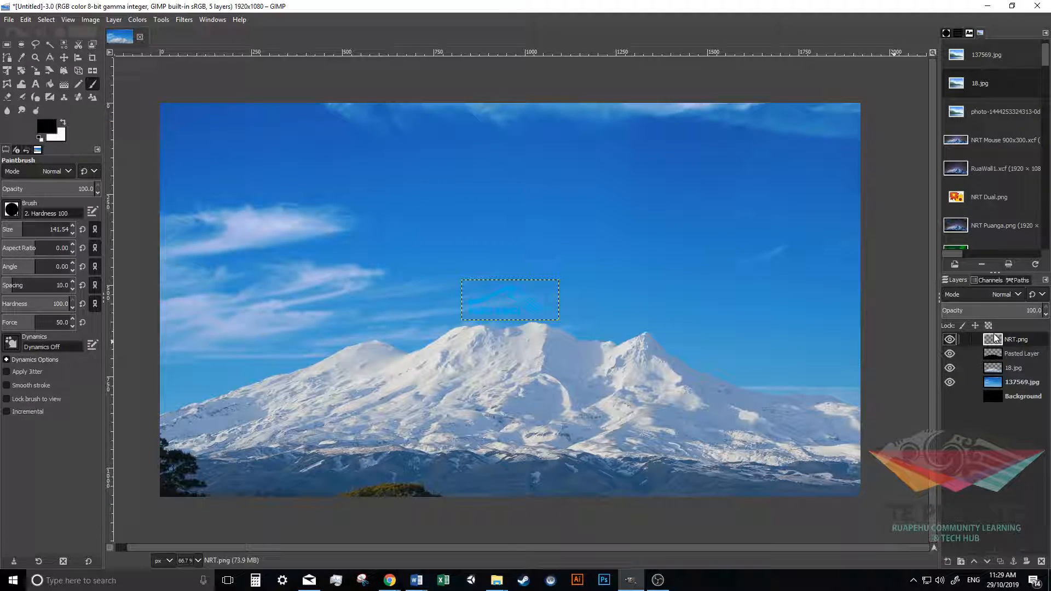
Move the NRT logo into the upper-right corner of the sky
left_click(64, 57)
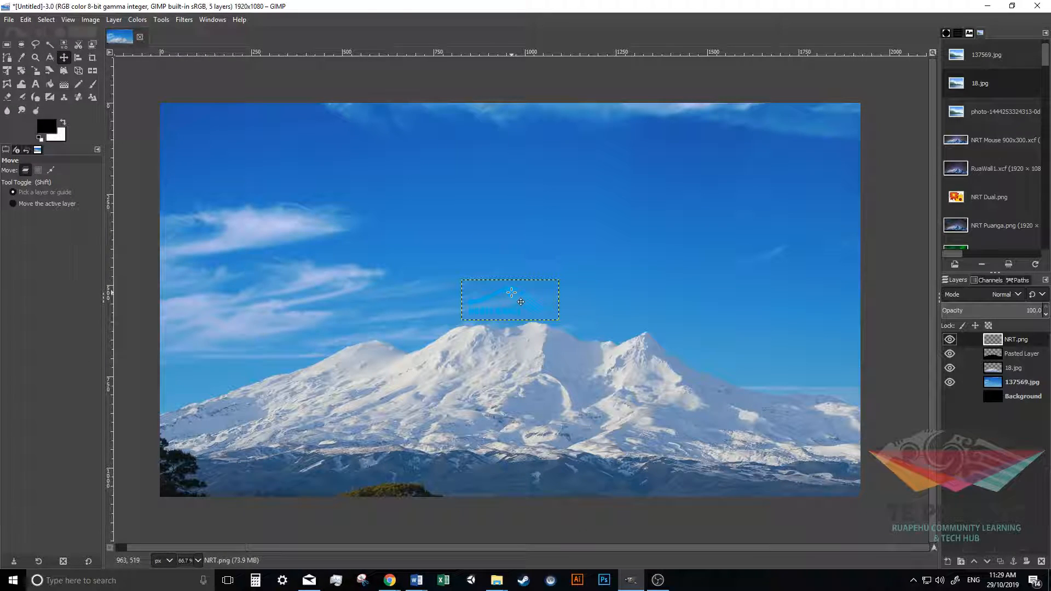
left_click_drag(511, 292, 805, 127)
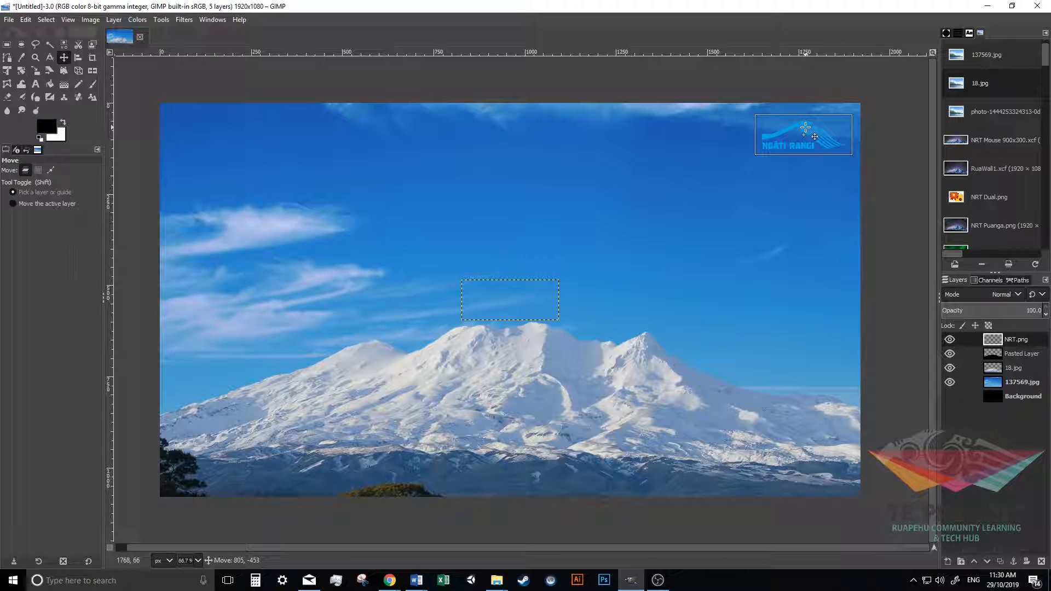
Try shifting the artwork around the corner logo slightly and undo both moves
scroll(791, 128, "up", 6)
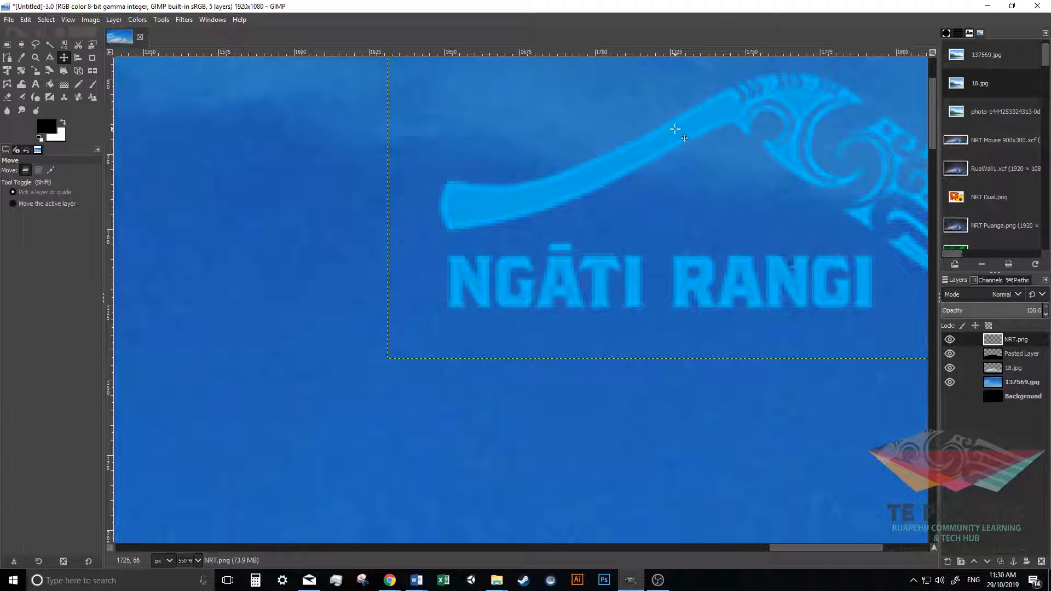
left_click_drag(615, 108, 510, 153)
key("ctrl+z")
mouse_move(654, 147)
left_mouse_down()
mouse_move(458, 241)
mouse_move(643, 147)
left_mouse_up()
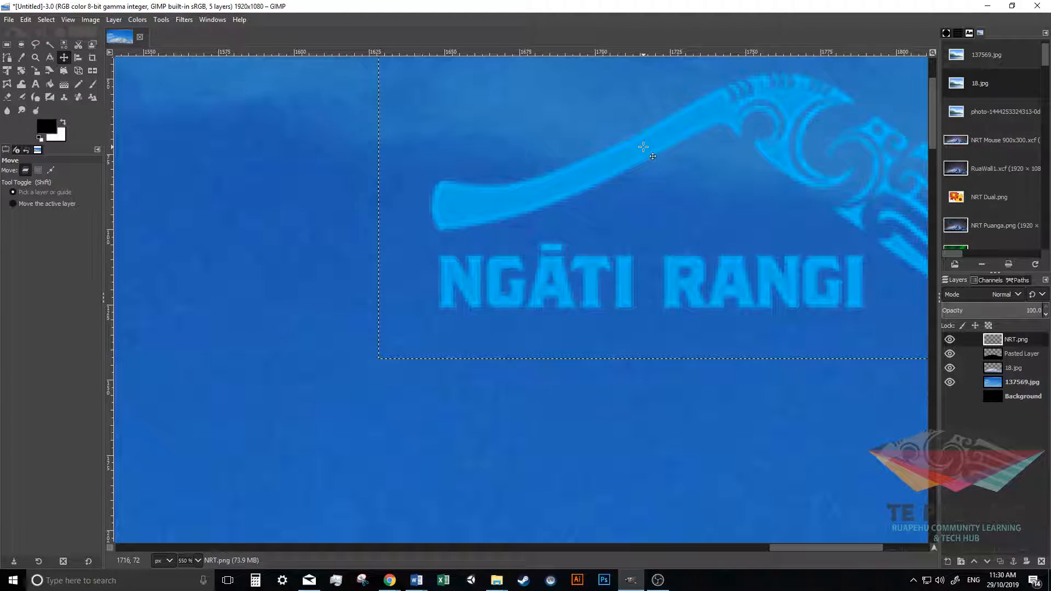
key("ctrl+z")
Copy and paste the NRT.png logo layer and turn the floating copy into a new layer
scroll(646, 166, "down", 5)
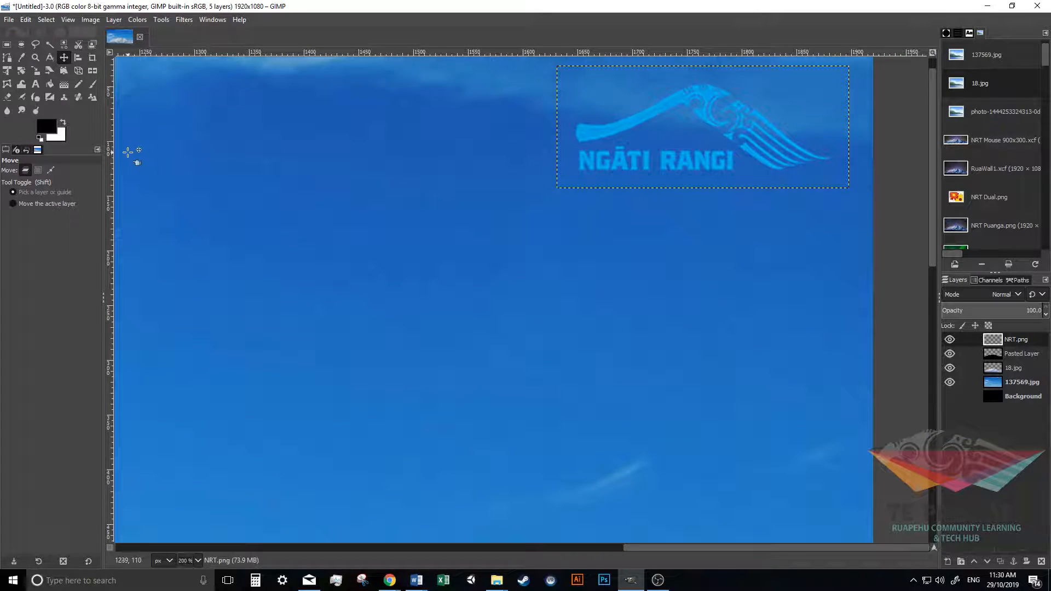
scroll(133, 153, "down", 3)
left_click_drag(592, 553, 321, 540)
key("ctrl+c")
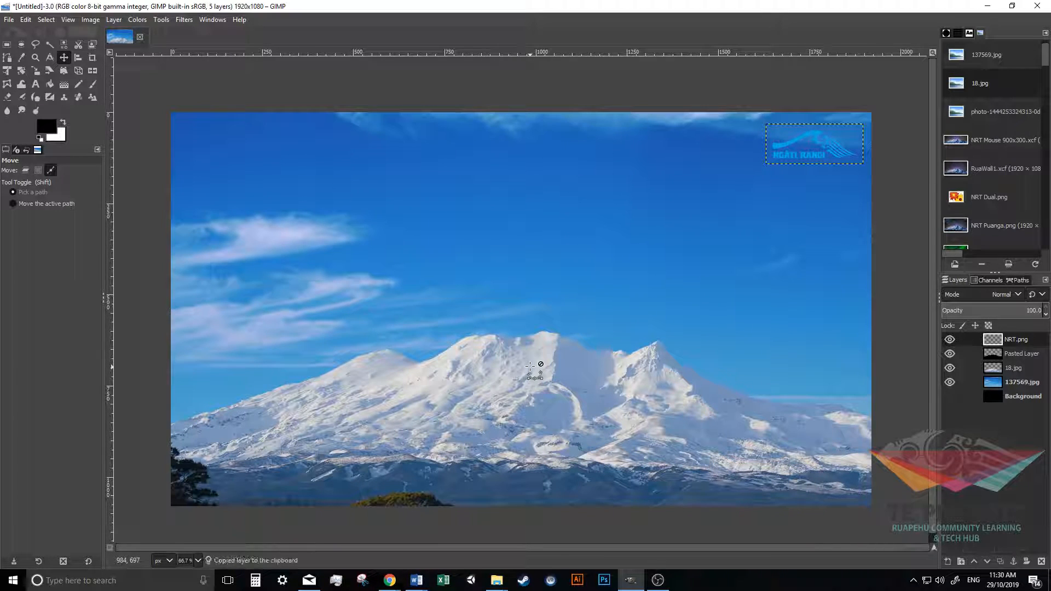
key("ctrl+v")
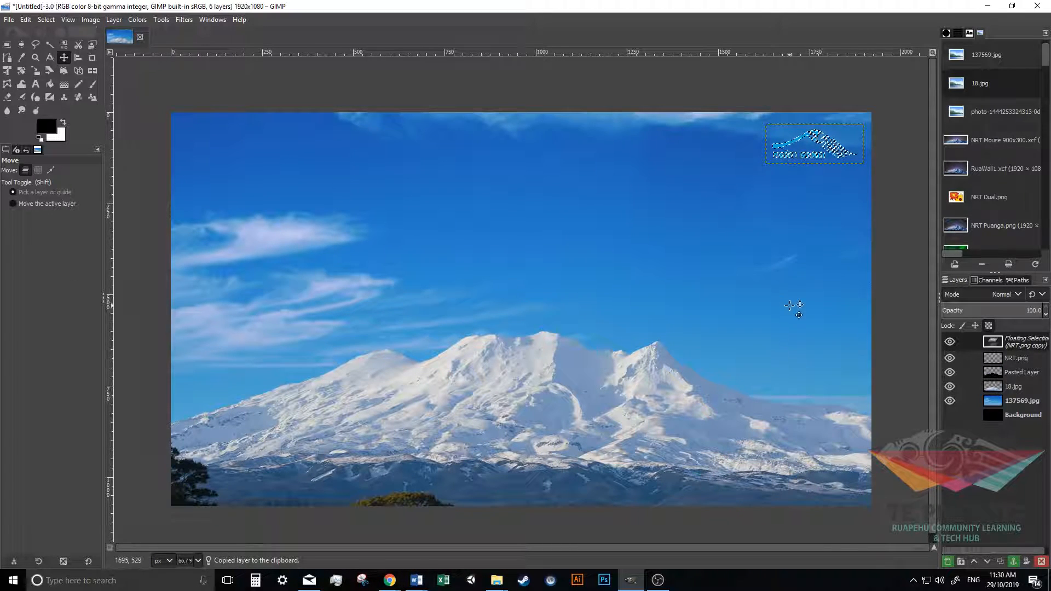
right_click(983, 342)
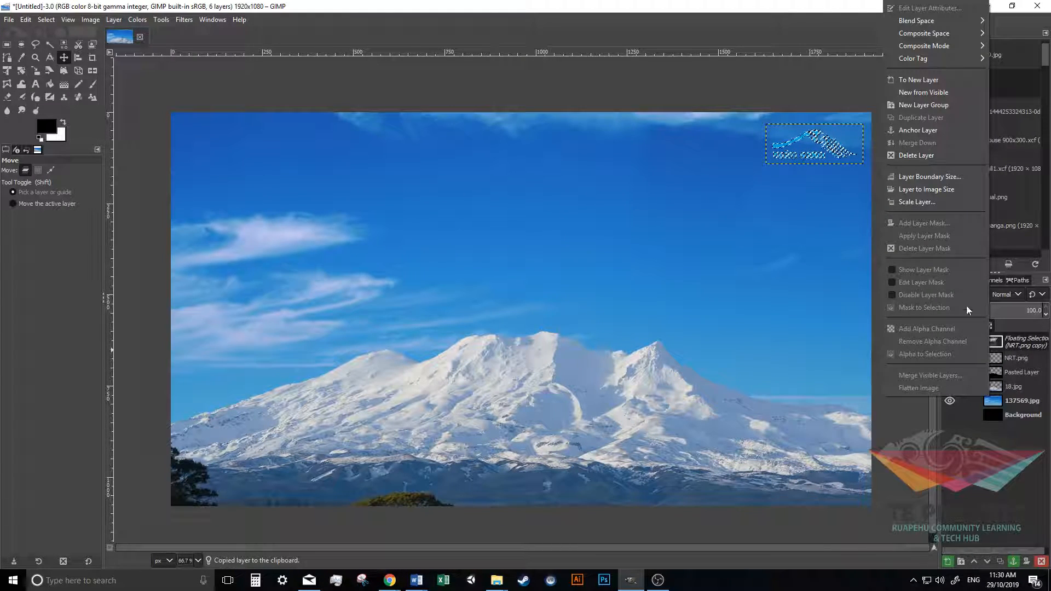
left_click(929, 81)
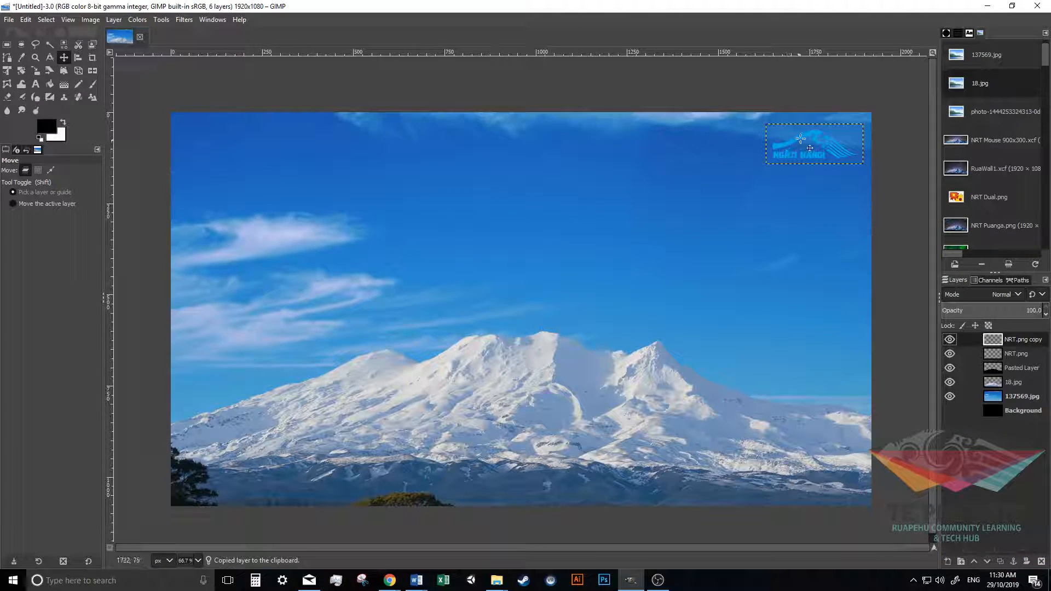
Move the logo copy over the clouds in the left part of the sky and scale it proportionally to 2936 × 1232 px
left_click_drag(807, 135, 406, 247)
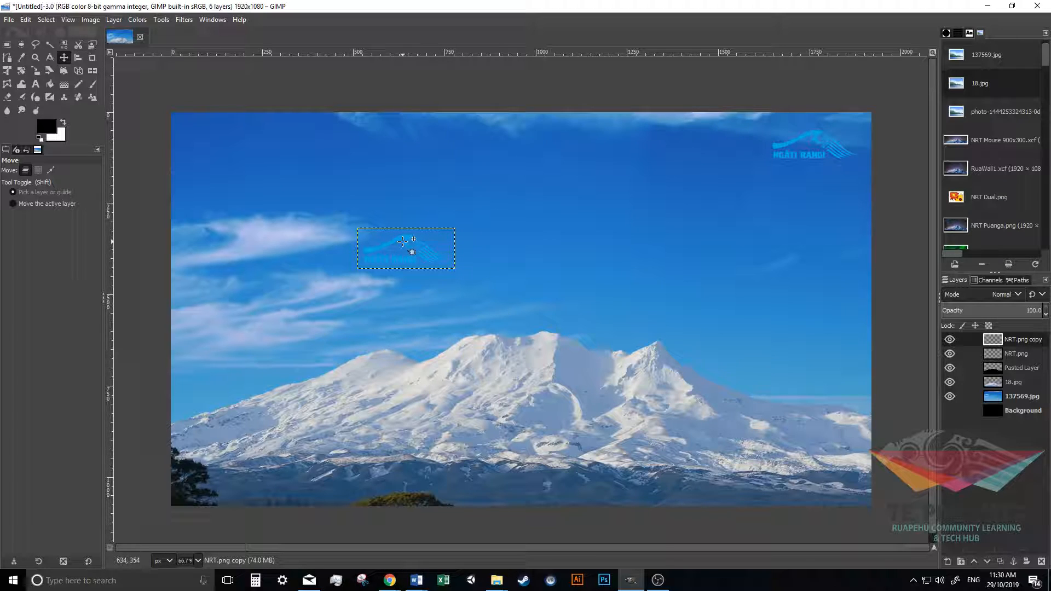
left_click(35, 70)
left_click(404, 243)
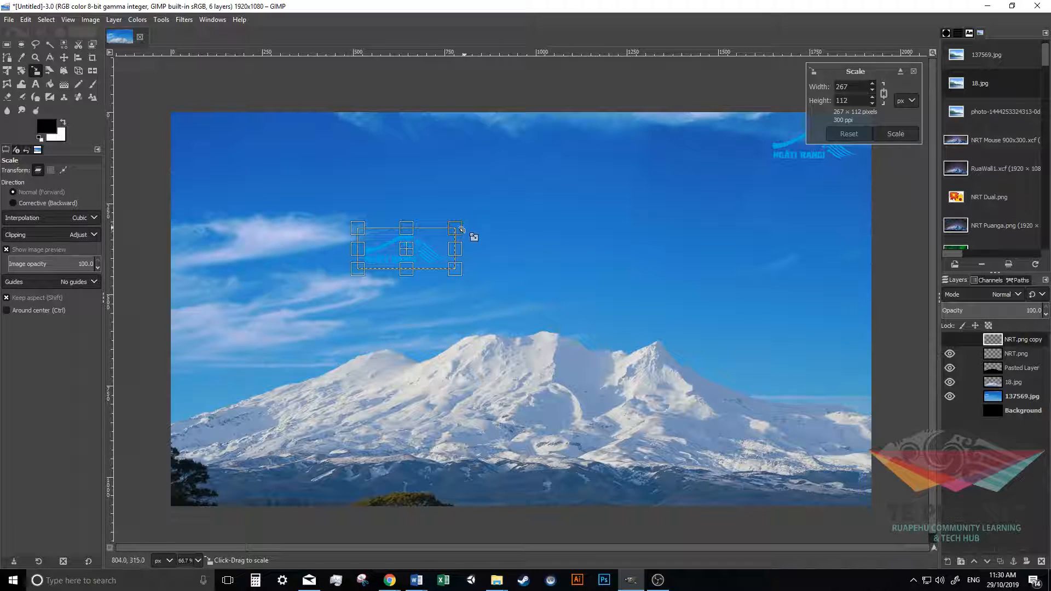
left_click_drag(453, 228, 941, 24)
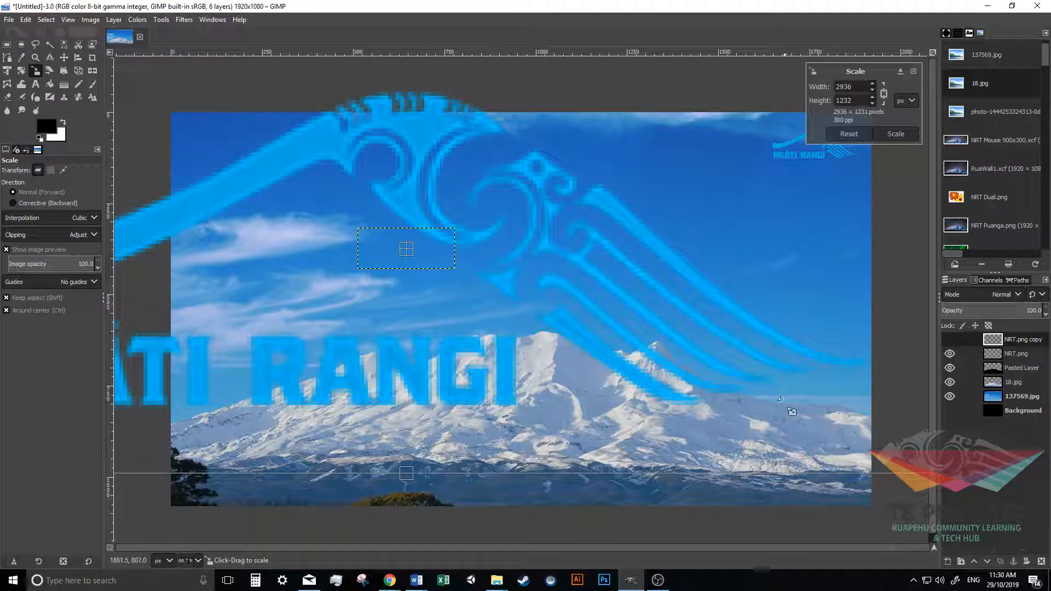
left_click(895, 133)
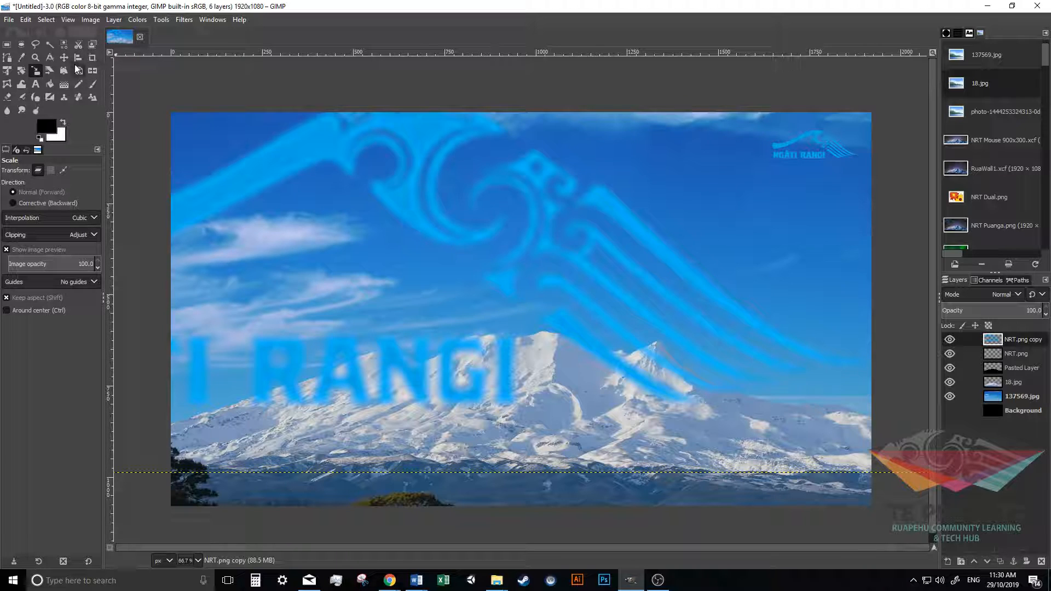
Erase the NGĀTI RANGI lettering from the enlarged logo copy and move the remaining emblem down and to the left
left_click(7, 97)
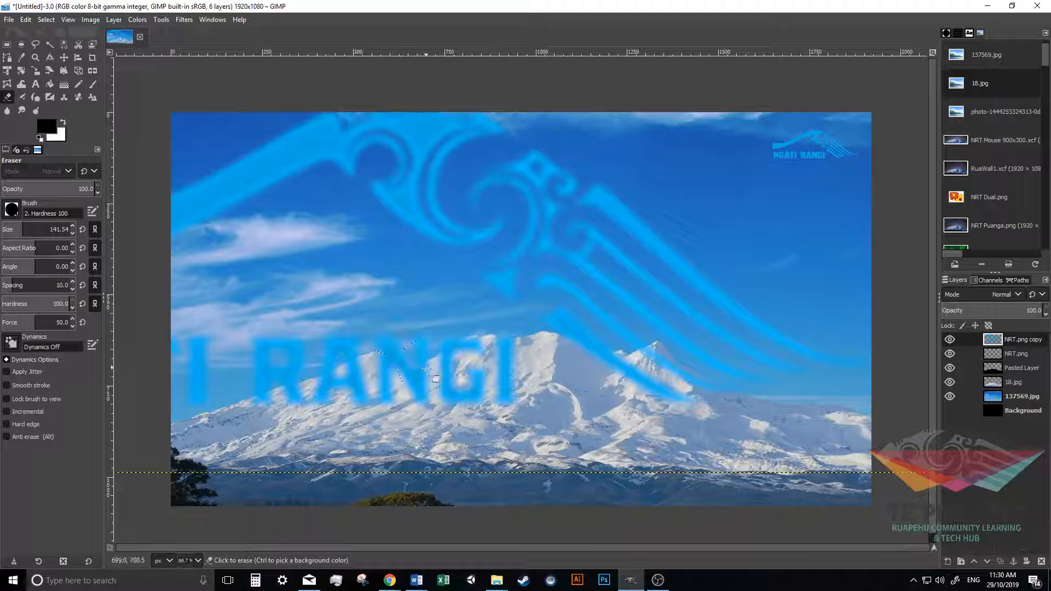
mouse_move(505, 394)
left_mouse_down()
mouse_move(504, 354)
mouse_move(450, 350)
mouse_move(428, 358)
mouse_move(484, 391)
mouse_move(336, 399)
mouse_move(244, 388)
mouse_move(403, 357)
mouse_move(334, 349)
mouse_move(219, 355)
mouse_move(168, 393)
mouse_move(211, 353)
mouse_move(170, 322)
left_mouse_up()
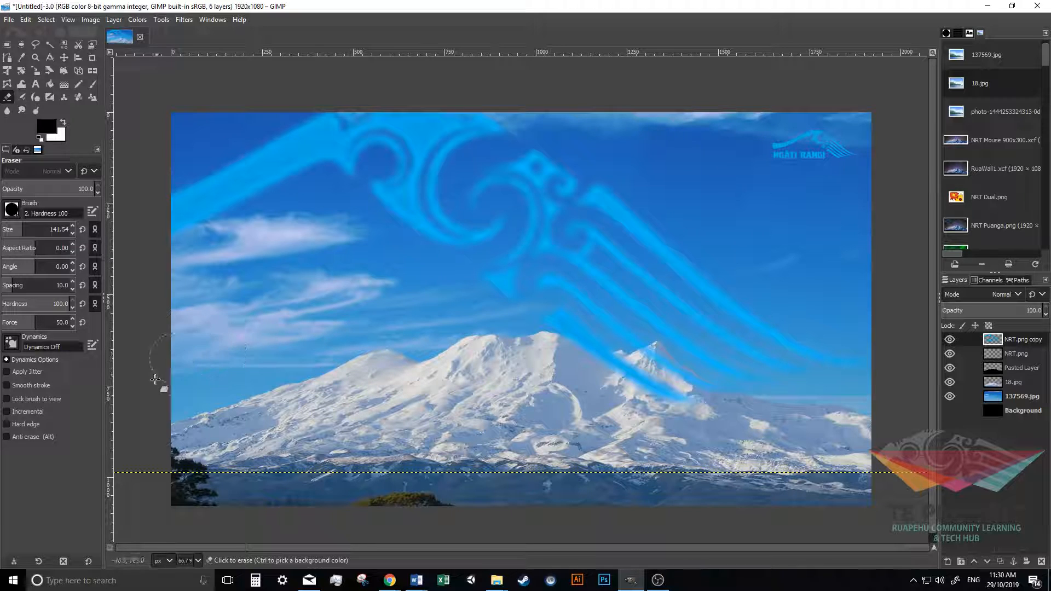
left_click(64, 57)
left_click_drag(298, 124, 222, 186)
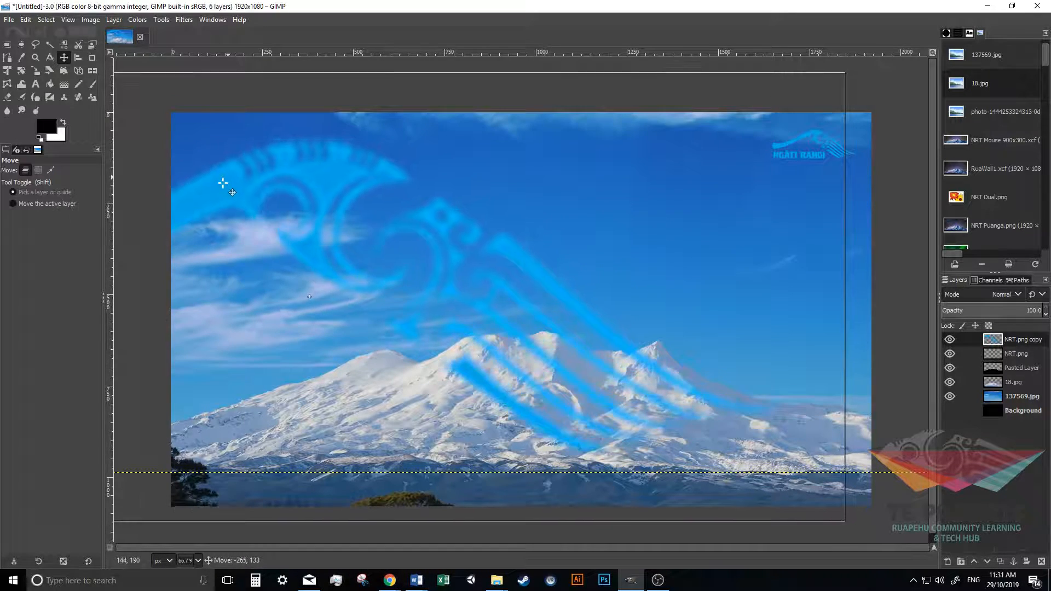
Scale the emblem copy to 3304 × 1386 px and place its layer directly below 18.jpg, behind the mountain
left_click(35, 71)
left_click(536, 296)
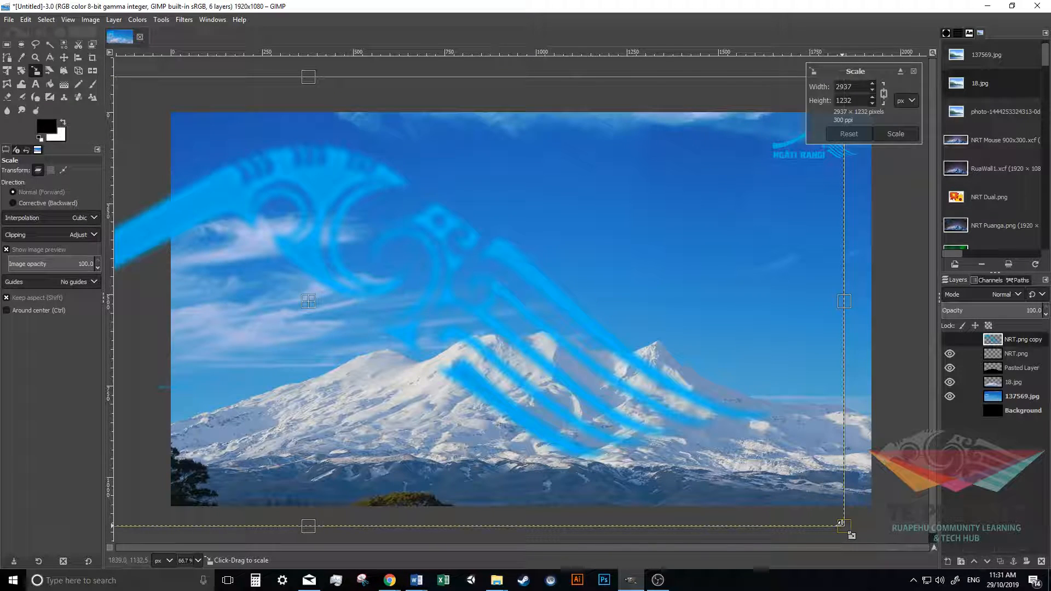
left_click_drag(844, 526, 870, 535)
left_click_drag(998, 564, 982, 562)
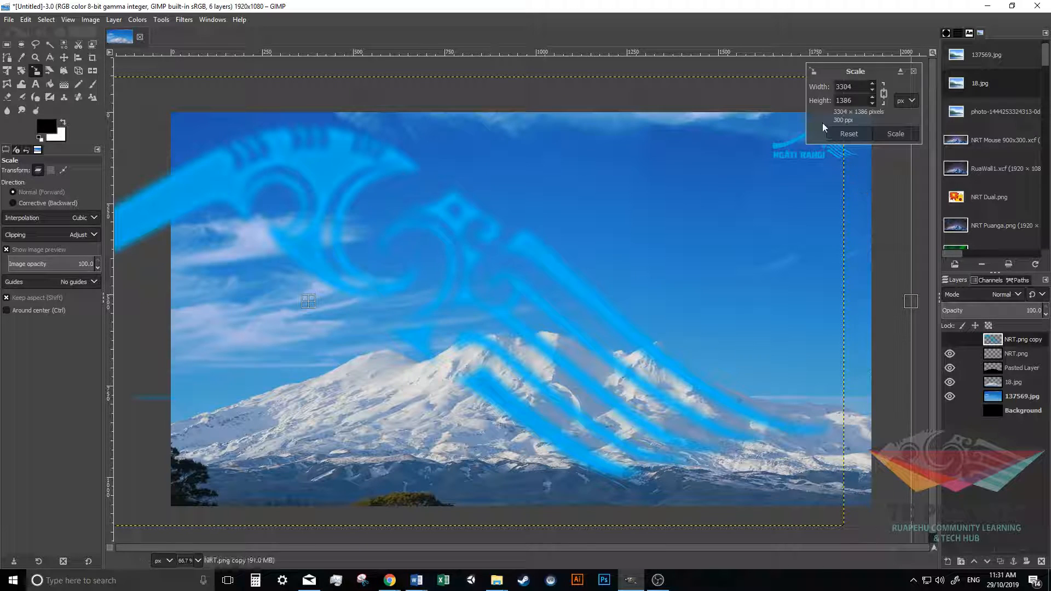
left_click(895, 133)
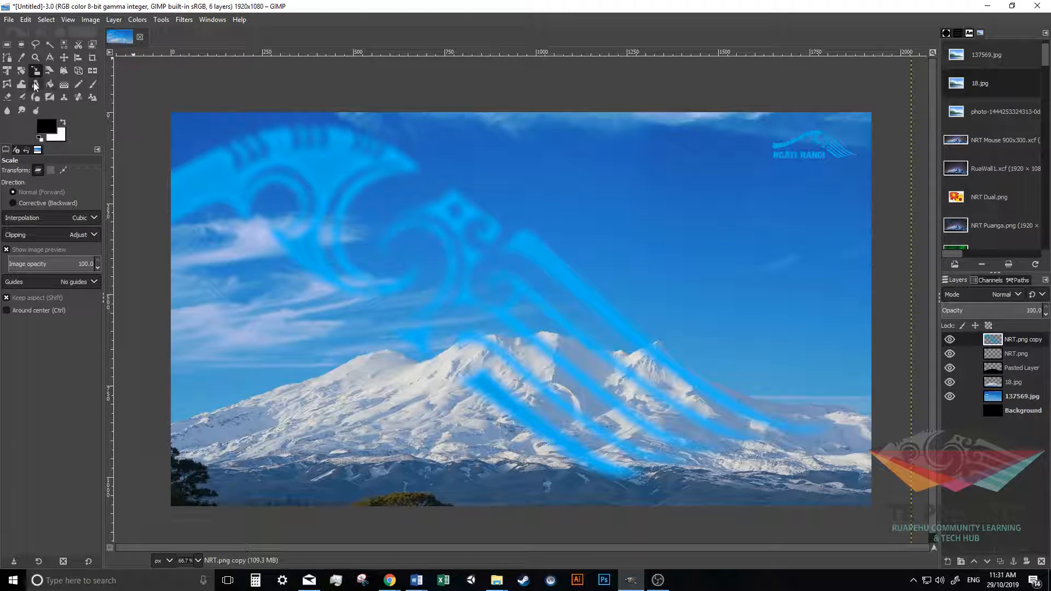
left_click_drag(999, 353, 1000, 390)
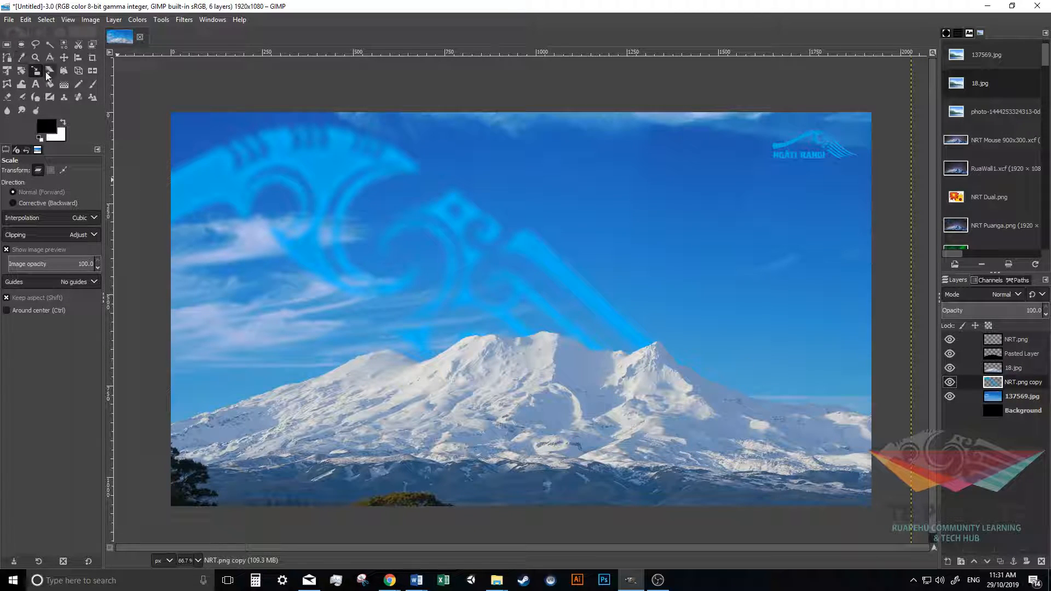
Rotate the emblem slightly counter-clockwise to follow the mountain's right-hand ridge and lower its layer opacity to 55.1
left_click(22, 71)
left_click_drag(629, 323, 641, 289)
left_click(889, 145)
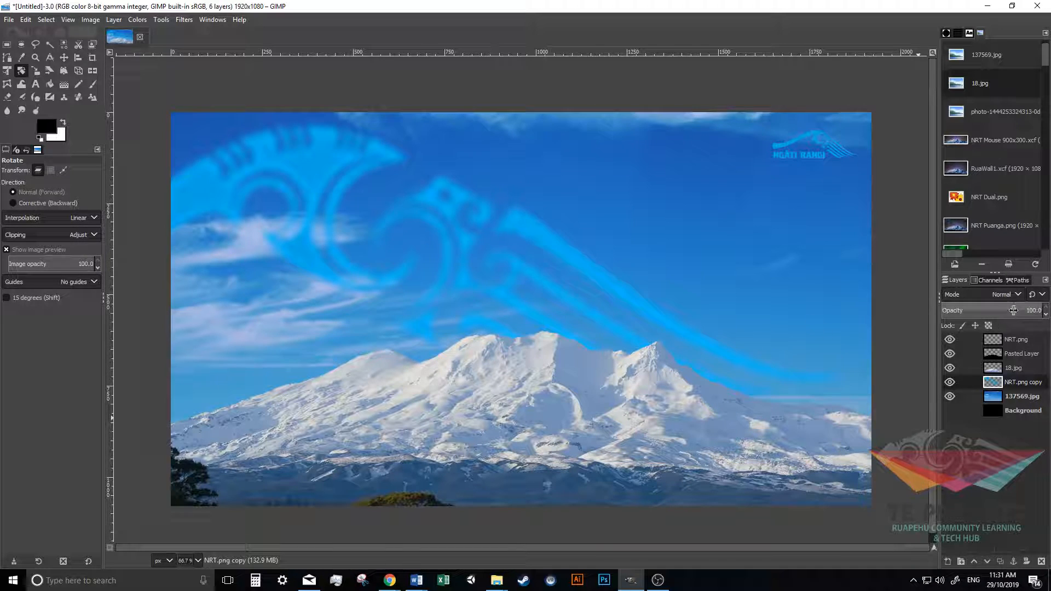
left_click_drag(1037, 311, 999, 313)
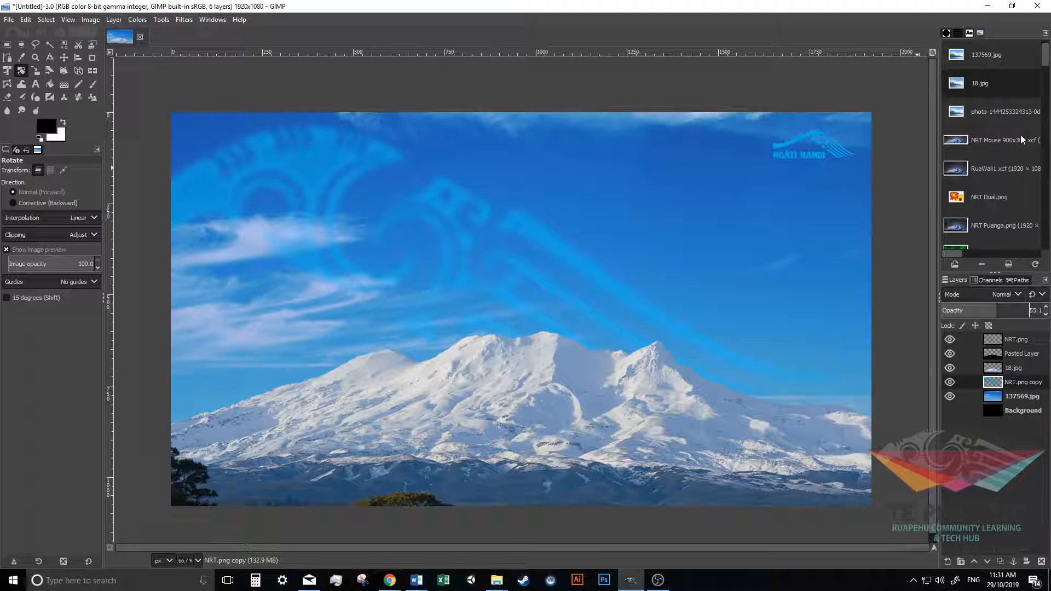
Minimise the open windows to examine the finished day wallpaper on the desktop, and return to GIMP
left_click(985, 5)
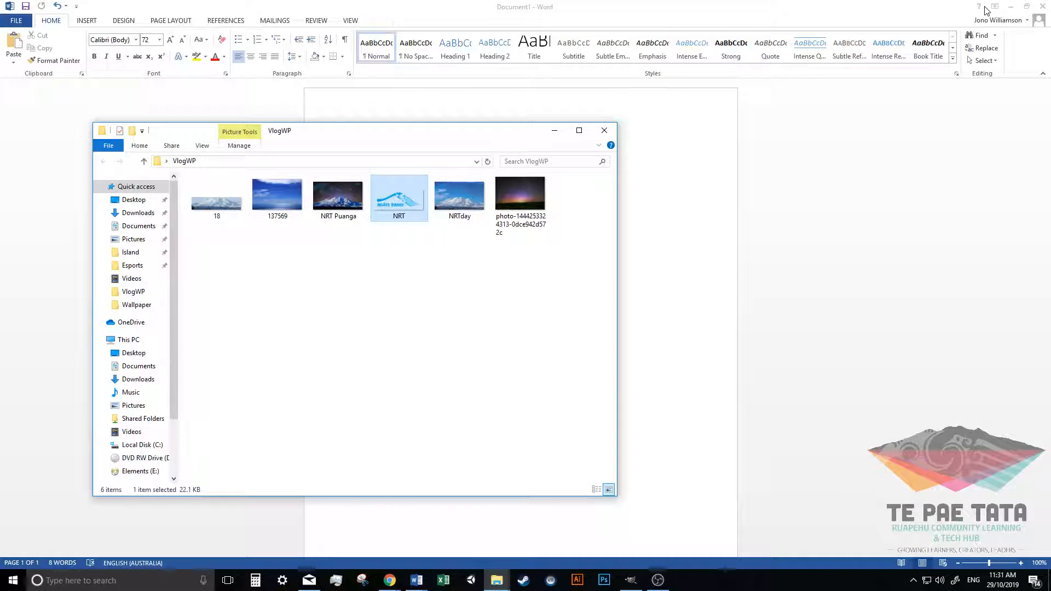
left_click(986, 6)
left_click(1007, 8)
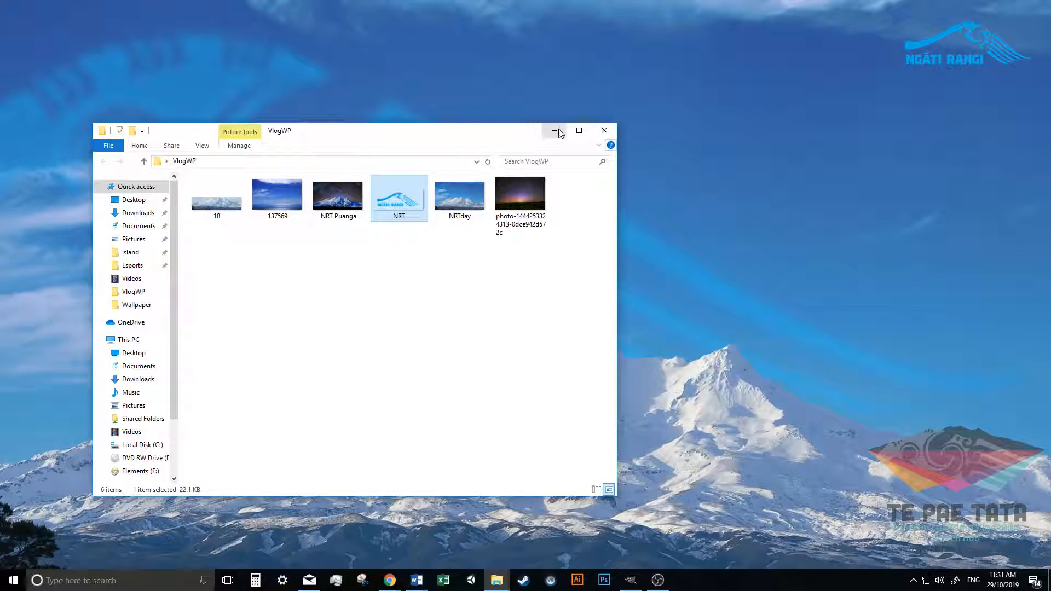
left_click(557, 129)
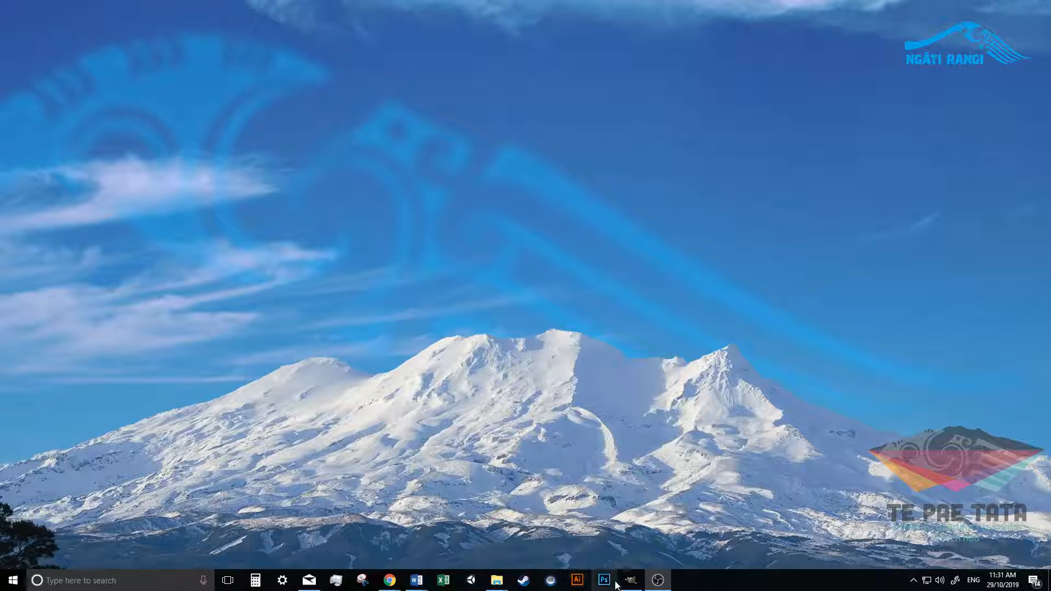
left_click(632, 584)
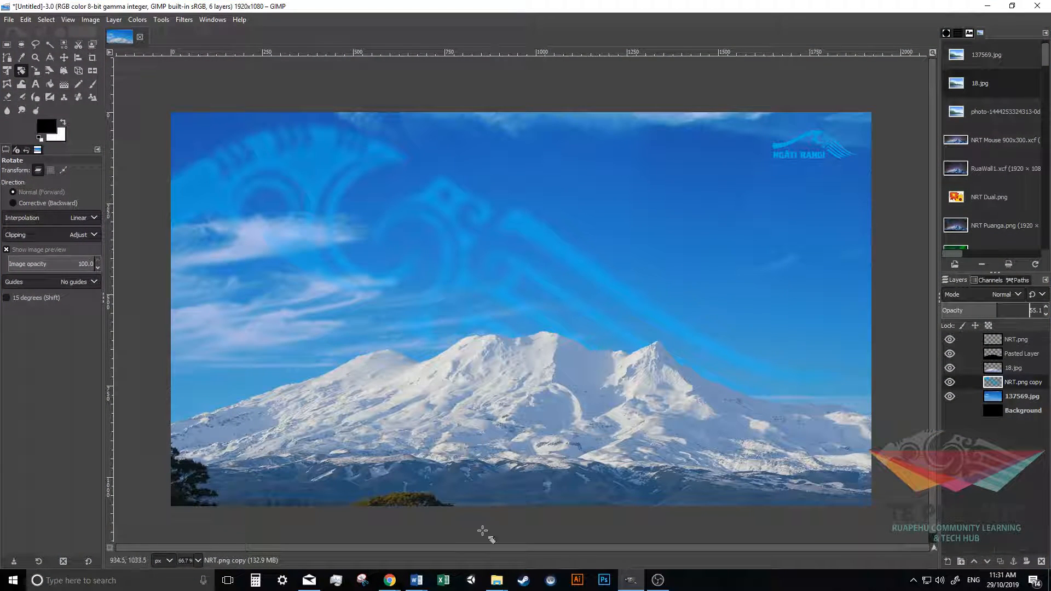
mouse_move(503, 584)
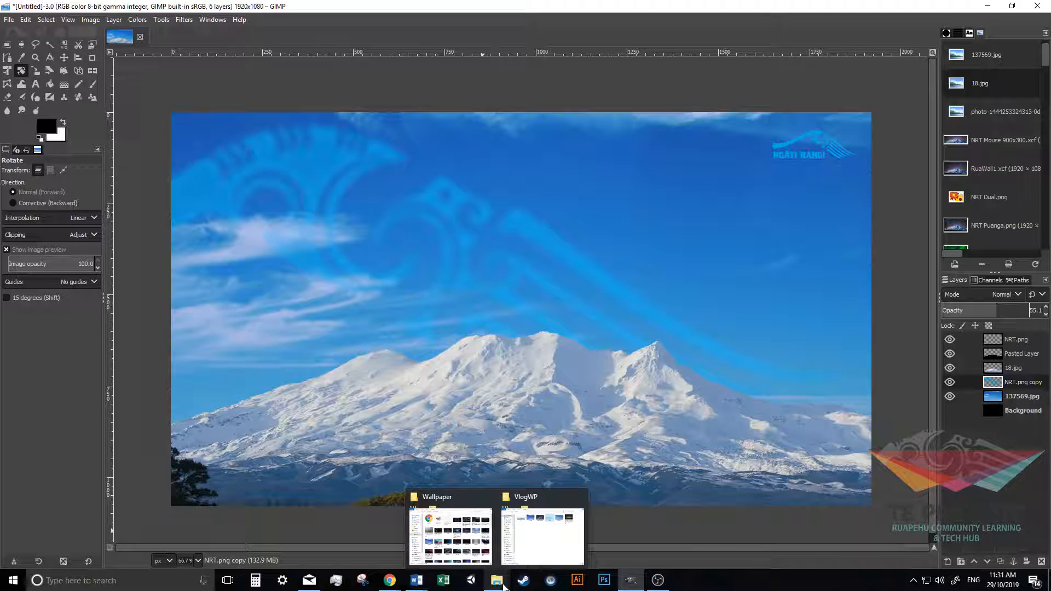
left_click(8, 20)
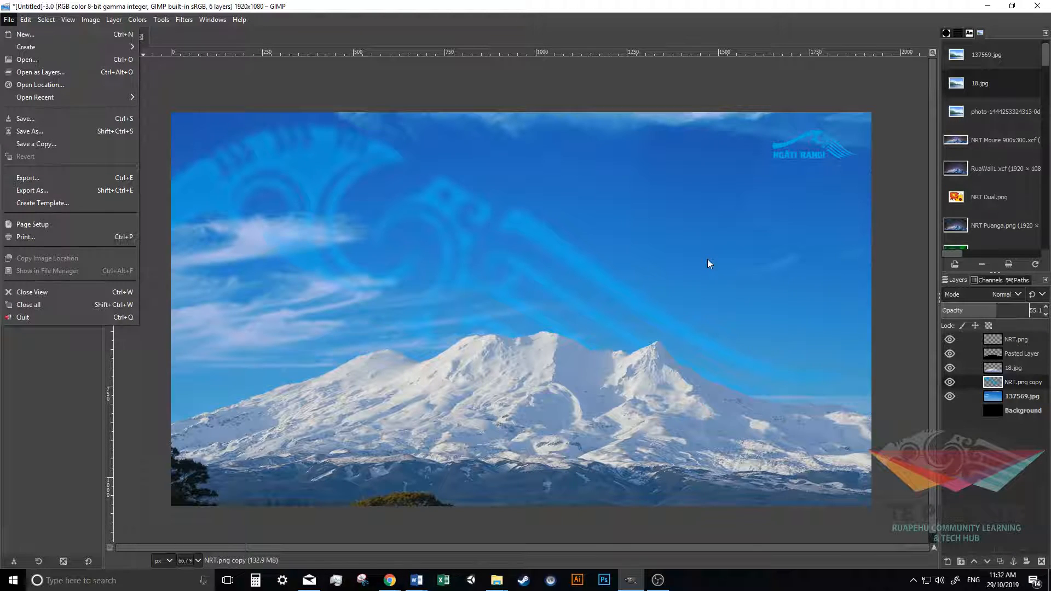
left_click(496, 579)
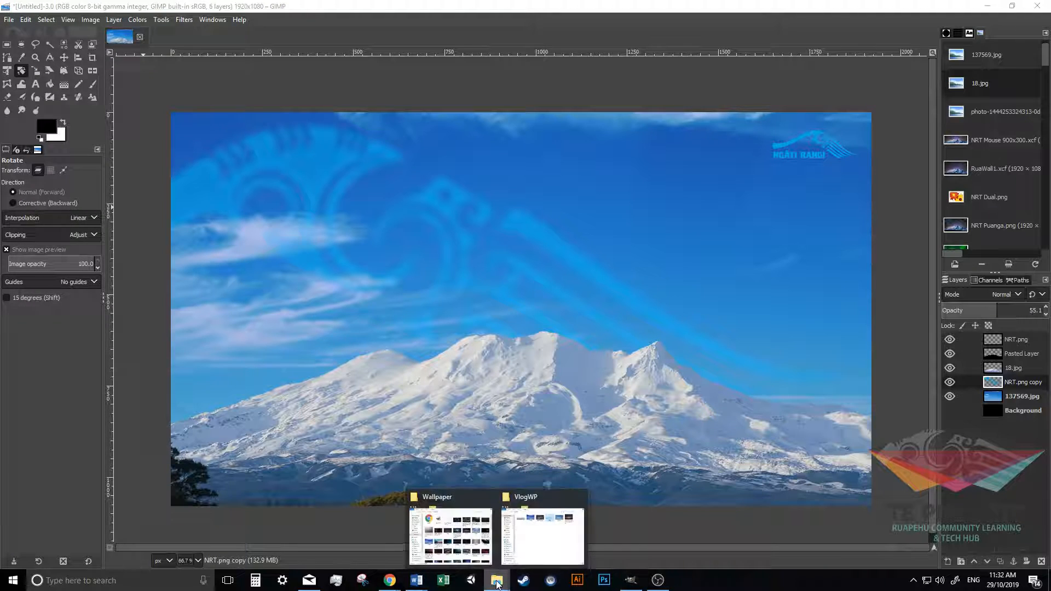
left_click(539, 532)
left_click_drag(520, 198, 693, 305)
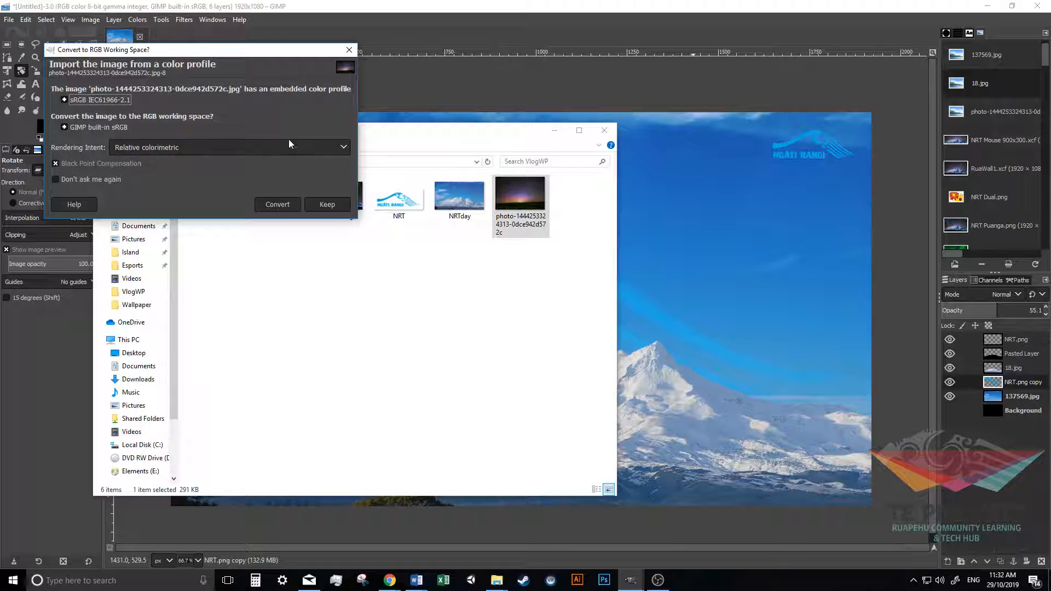
left_click(323, 204)
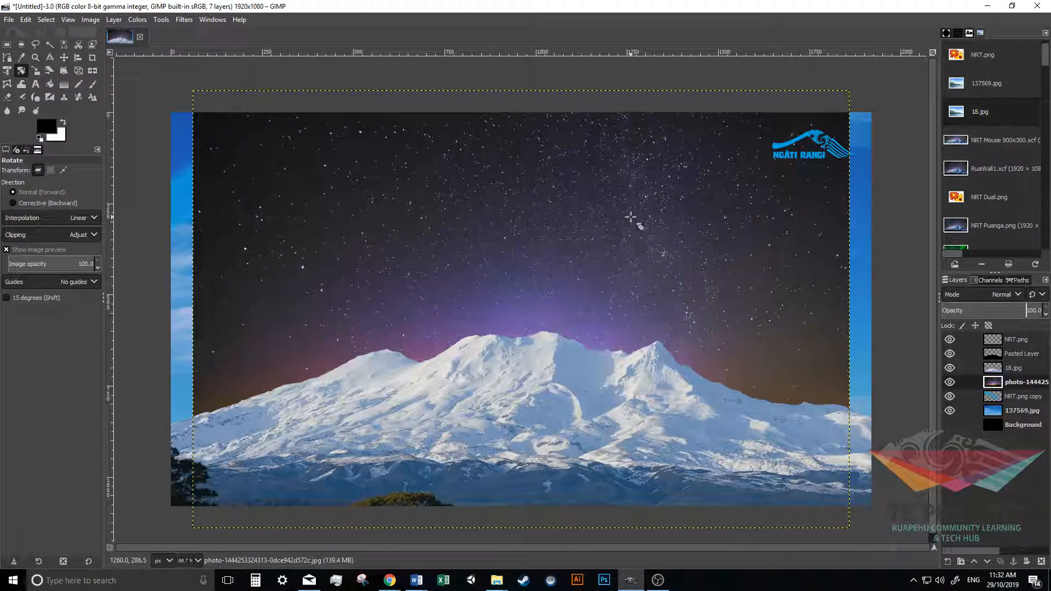
Scale the night-sky photo layer about its centre to 1931 × 1287 px so it covers the full canvas width
left_click(35, 71)
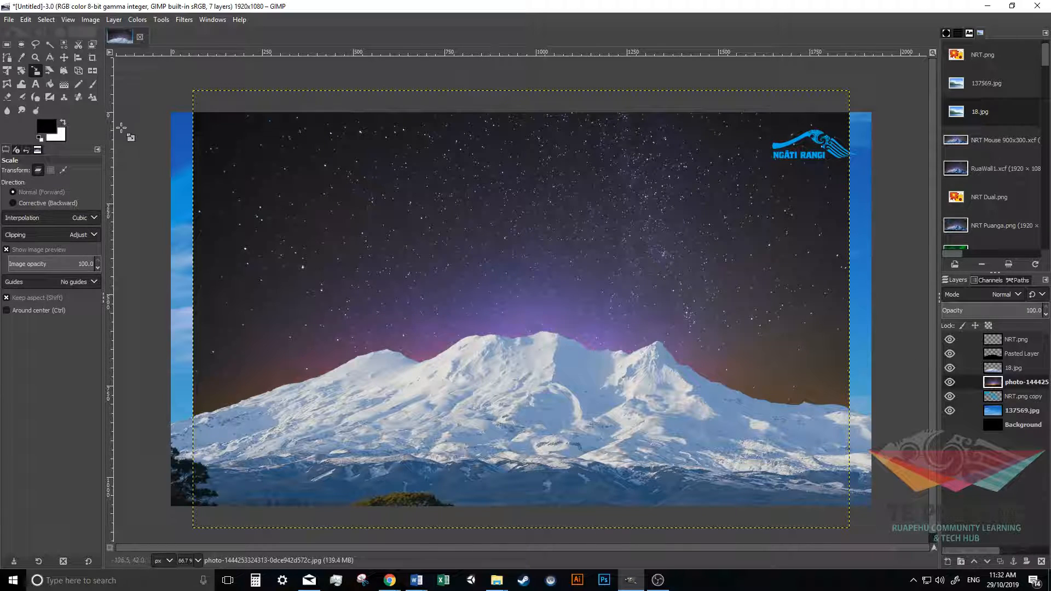
left_click(774, 294)
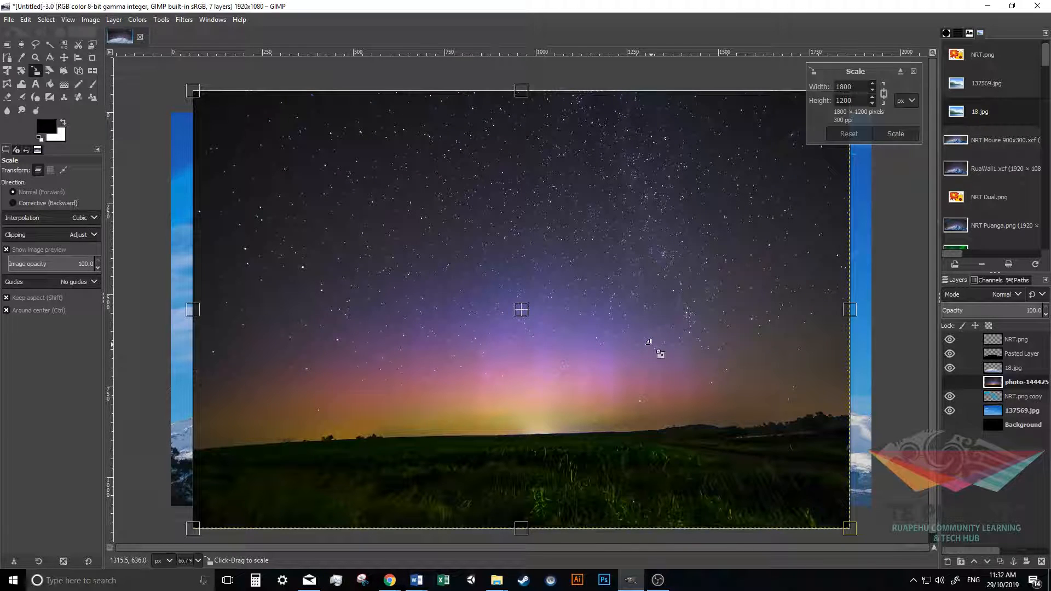
left_click_drag(666, 314, 736, 318)
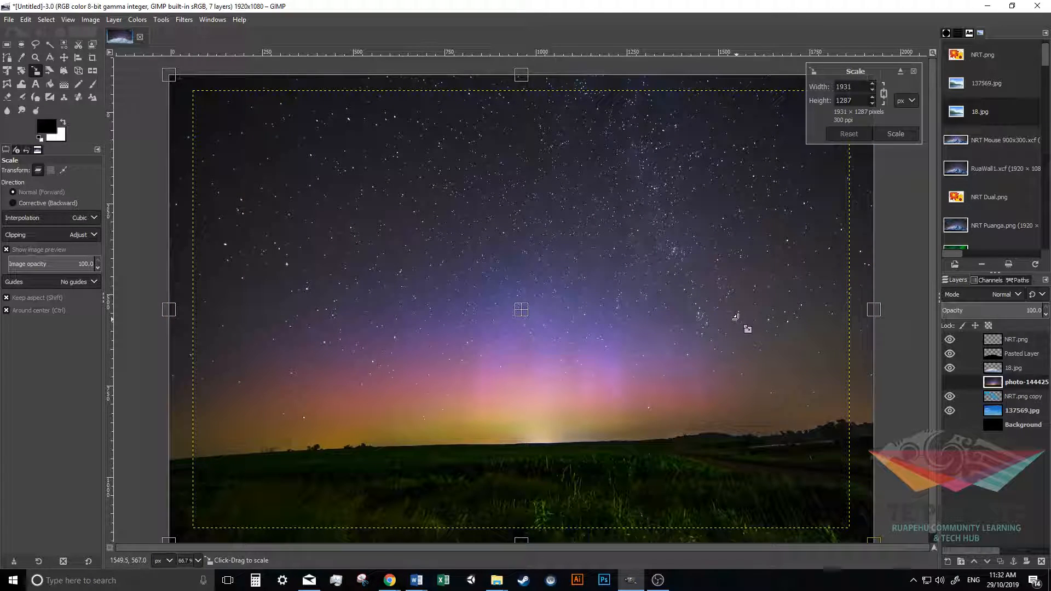
left_click(896, 133)
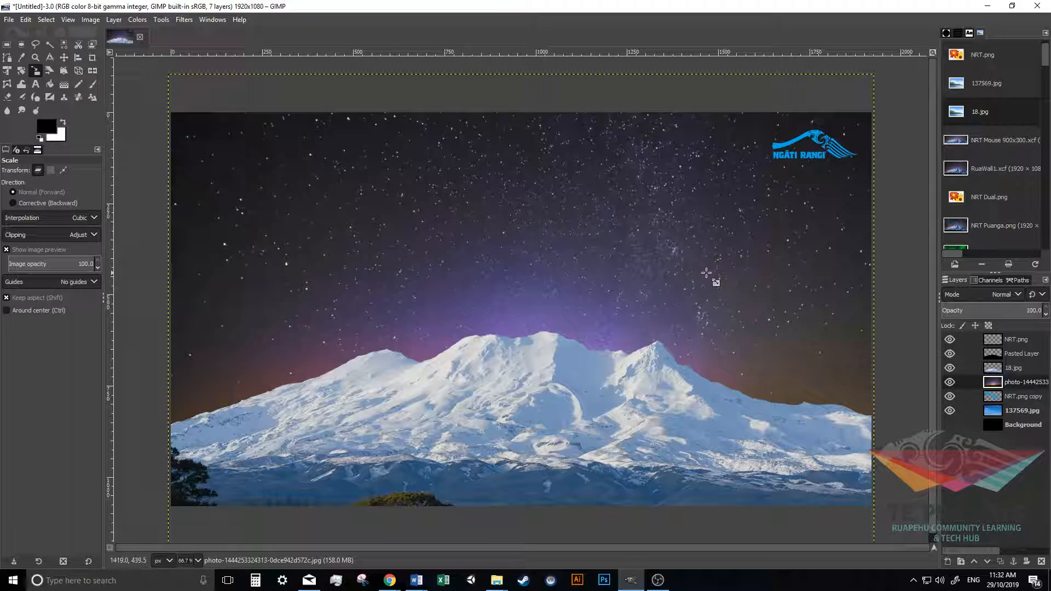
Move the night-sky layer up behind the mountain to raise its coloured glow, checking the photo's horizon with 18.jpg temporarily hidden
left_click(950, 355)
left_click(950, 353)
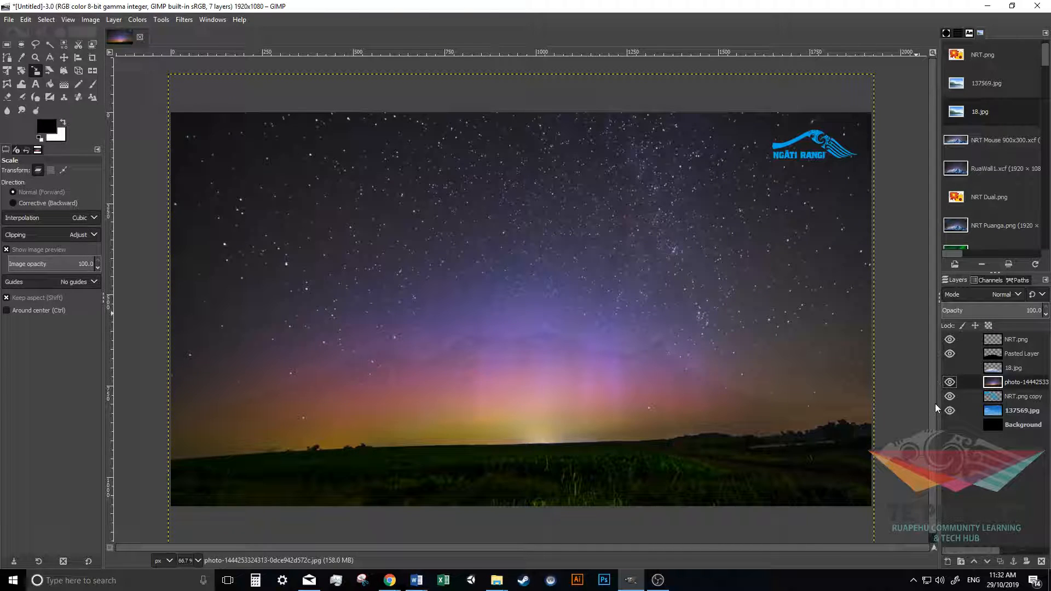
left_click(950, 396)
left_click(950, 363)
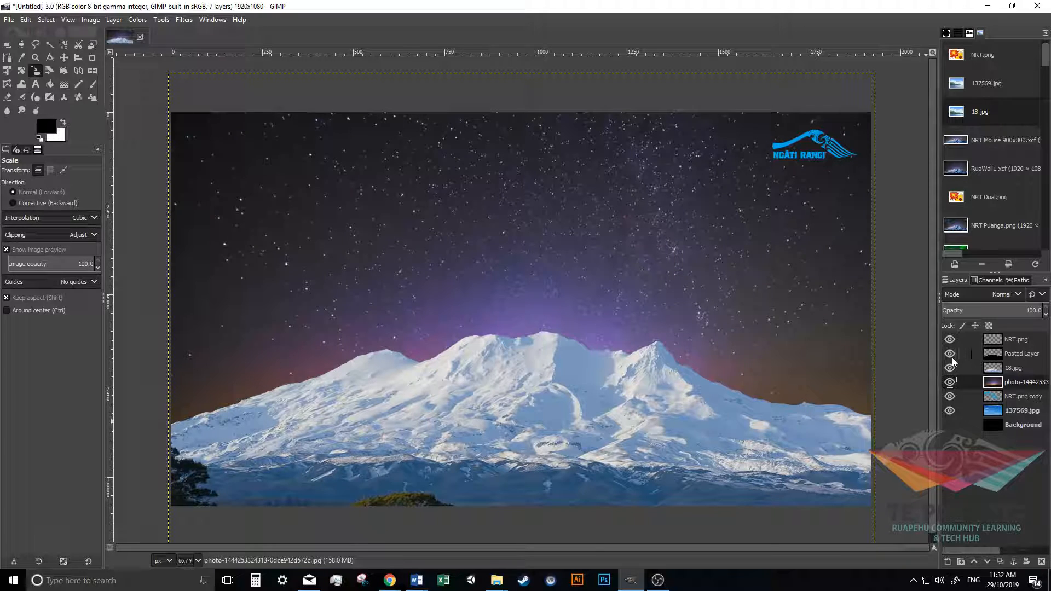
left_click(64, 57)
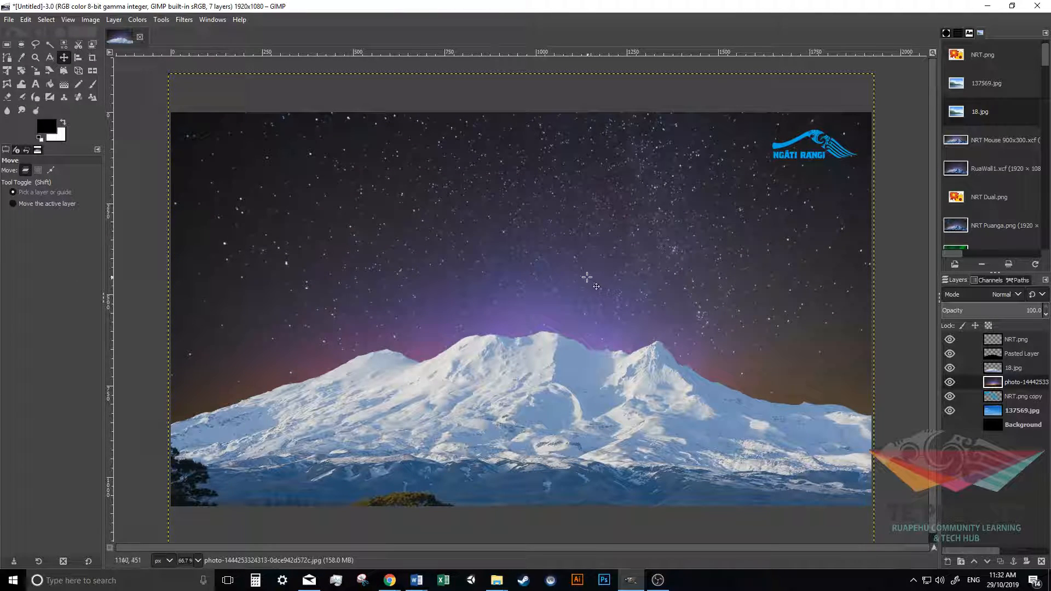
key("Up")
key("Up")
key("Up")
key("Up")
key("Up")
key("Up")
key("Up")
key("Up")
key("Up")
key("Up")
key("Up")
key("Up")
key("Up")
key("Up")
key("Up")
key("Up")
key("Up")
key("Up")
key("Up")
key("Up")
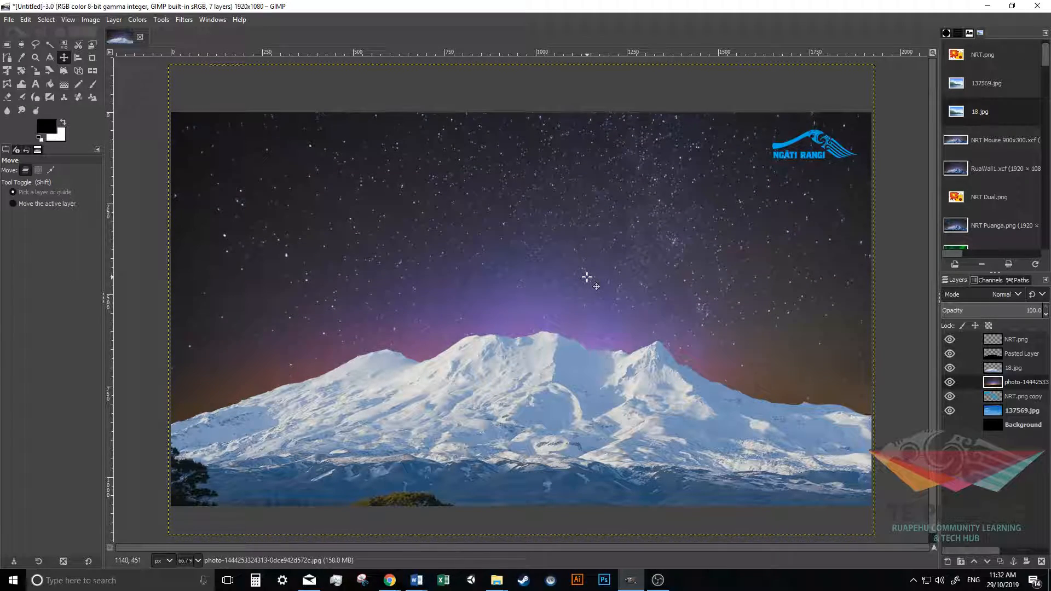
key("Up")
key("Up")
key("Up")
key("Up")
key("Up")
key("Up")
key("Up")
key("Up")
key("Up")
key("Up")
key("Up")
key("Up")
key("Up")
key("Up")
key("Up")
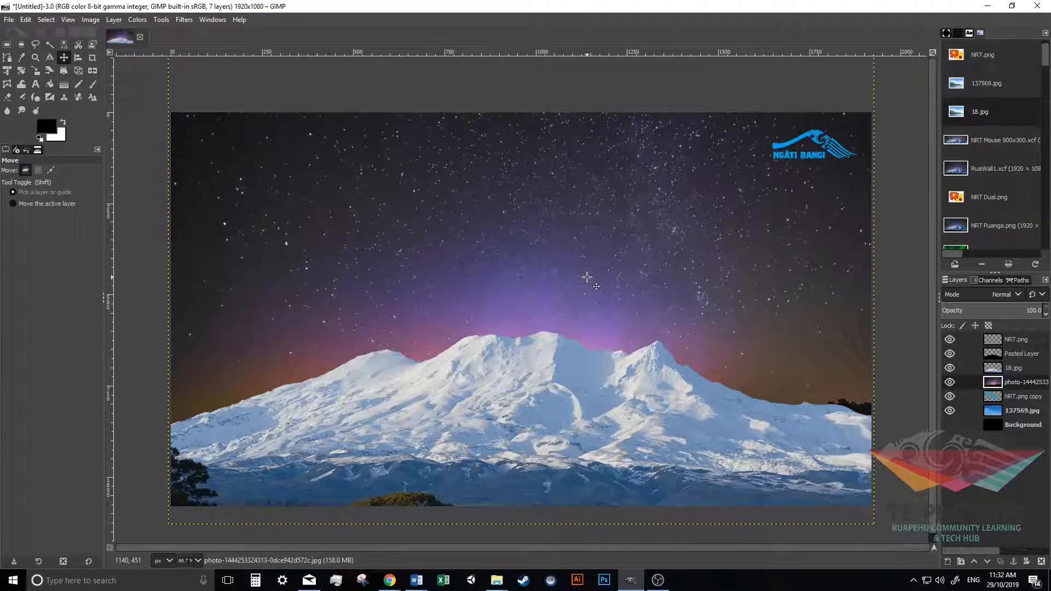
key("Down")
key("Down")
key("Down")
key("Down")
key("Down")
key("Down")
key("Down")
key("Down")
key("Down")
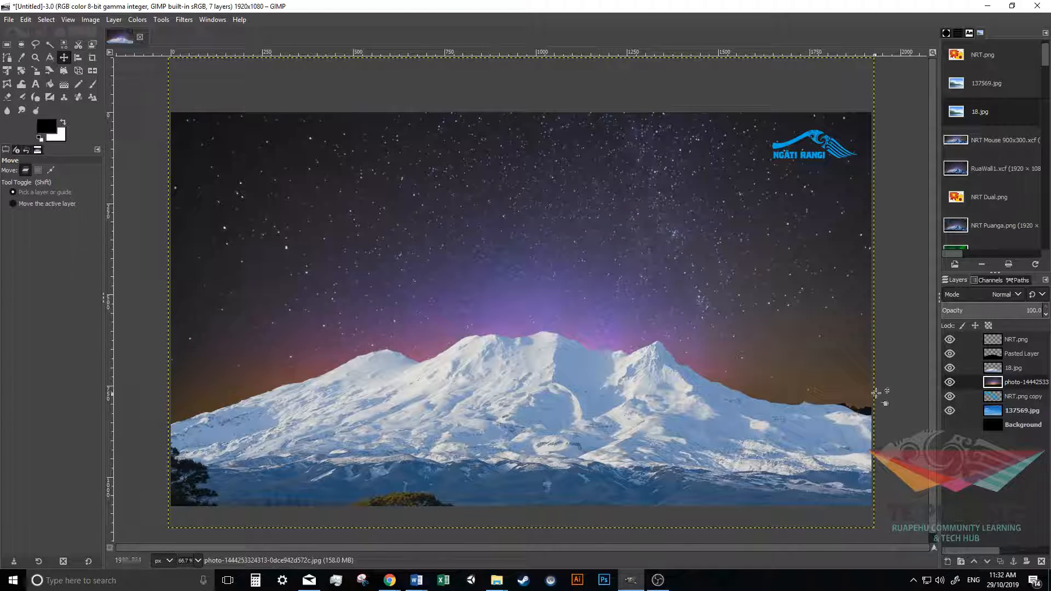
left_click(949, 368)
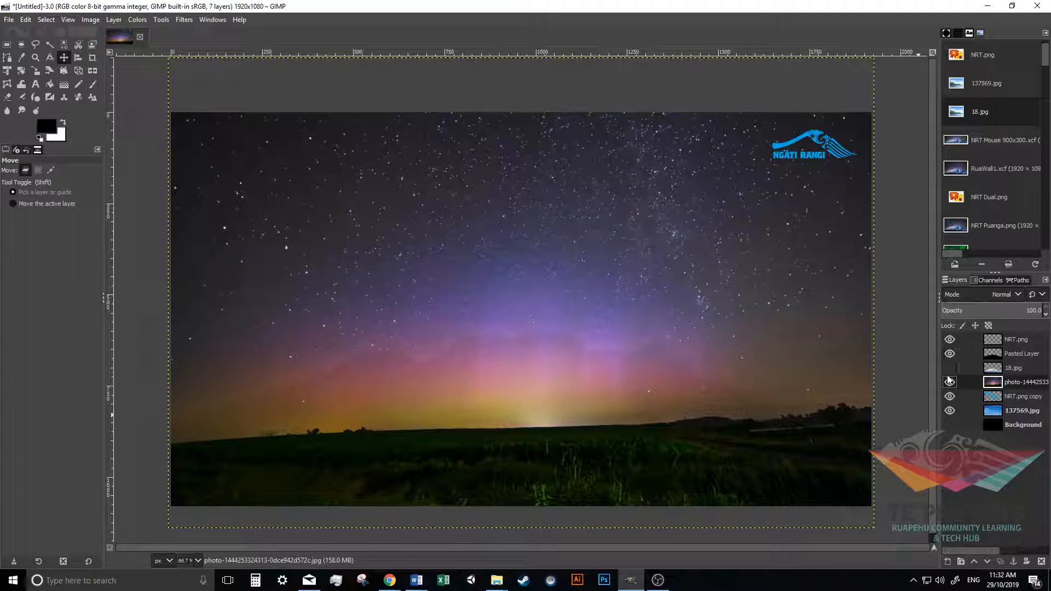
left_click(950, 368)
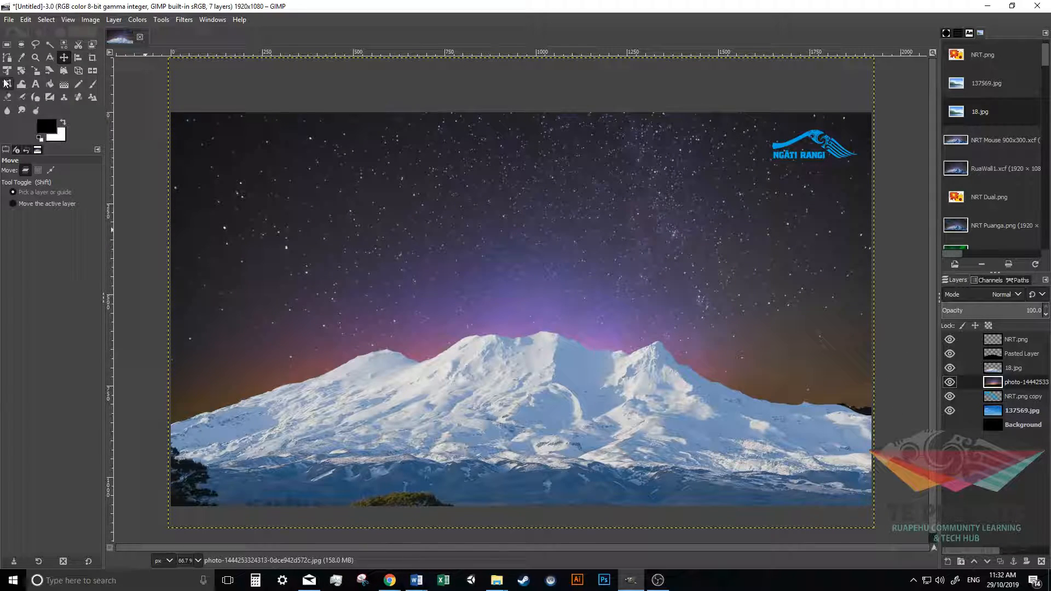
Place the NRT.png copy layer directly above the night-sky photo and lower its opacity to 14.5
left_click(22, 110)
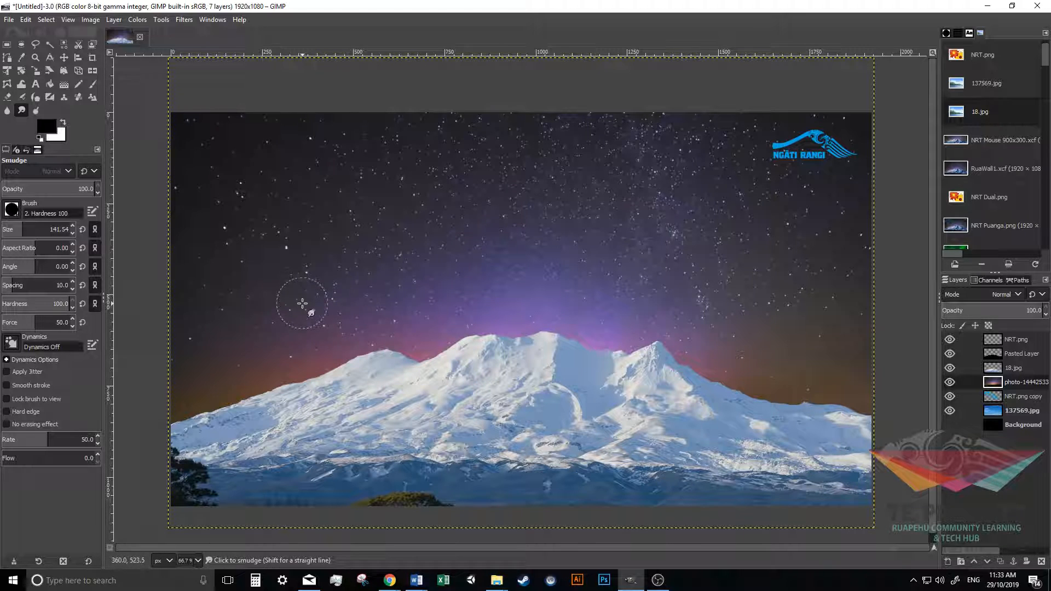
left_click_drag(993, 399, 999, 376)
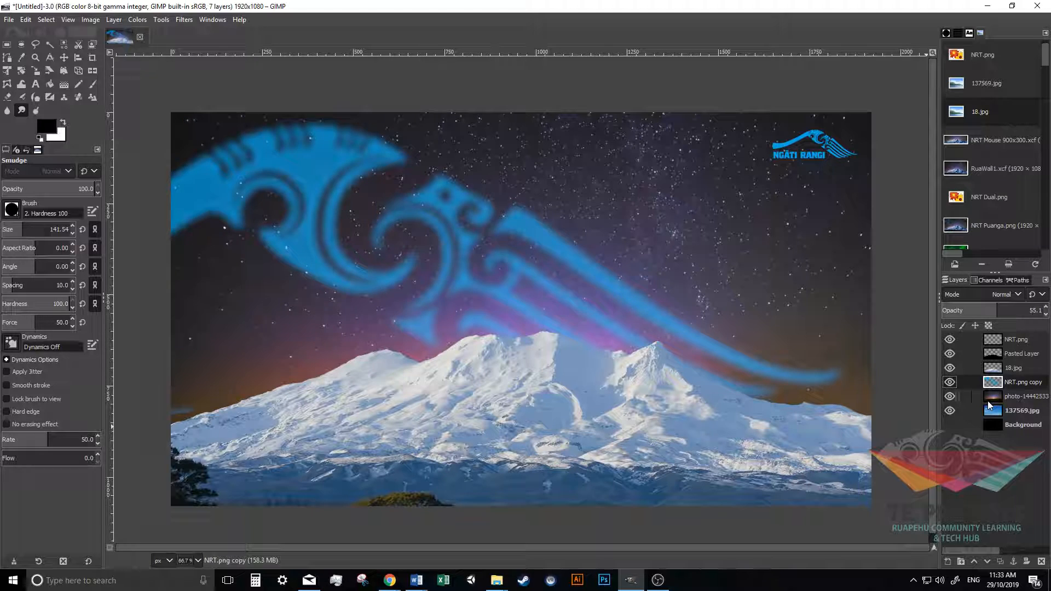
left_click(992, 398)
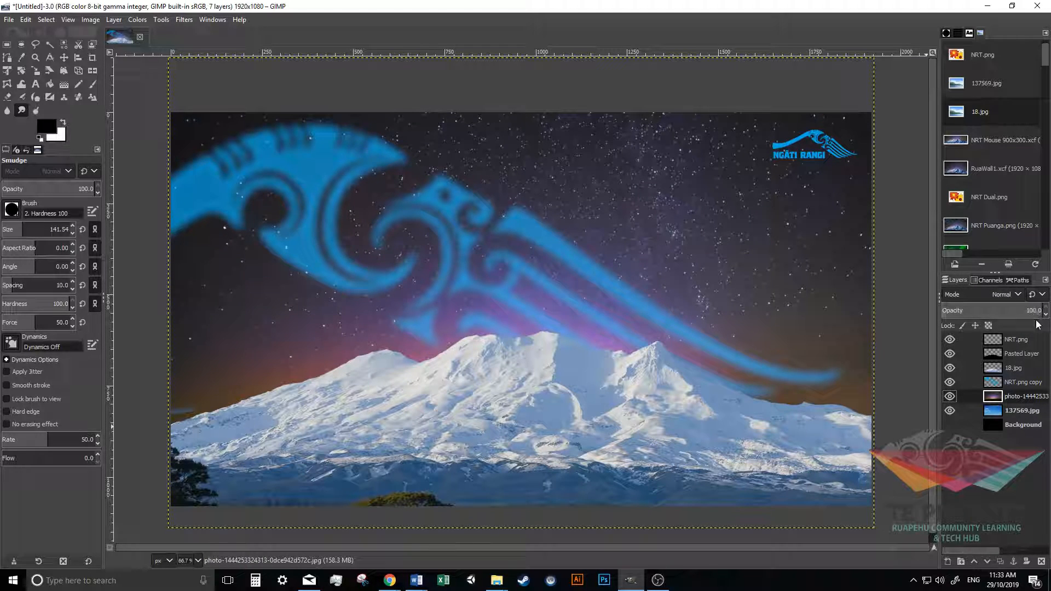
left_click(1005, 385)
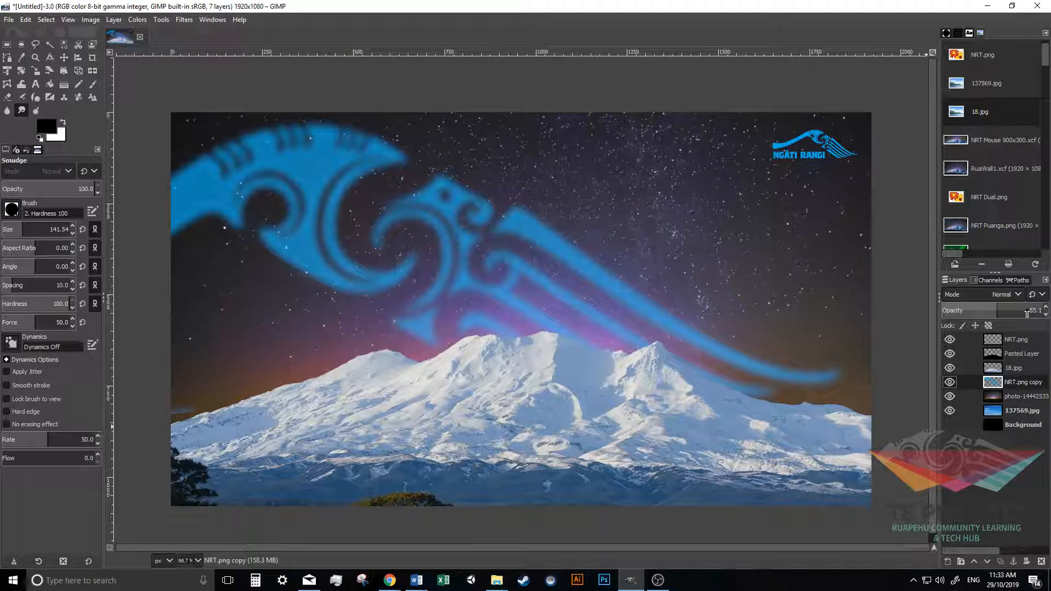
left_click_drag(997, 314, 601, 324)
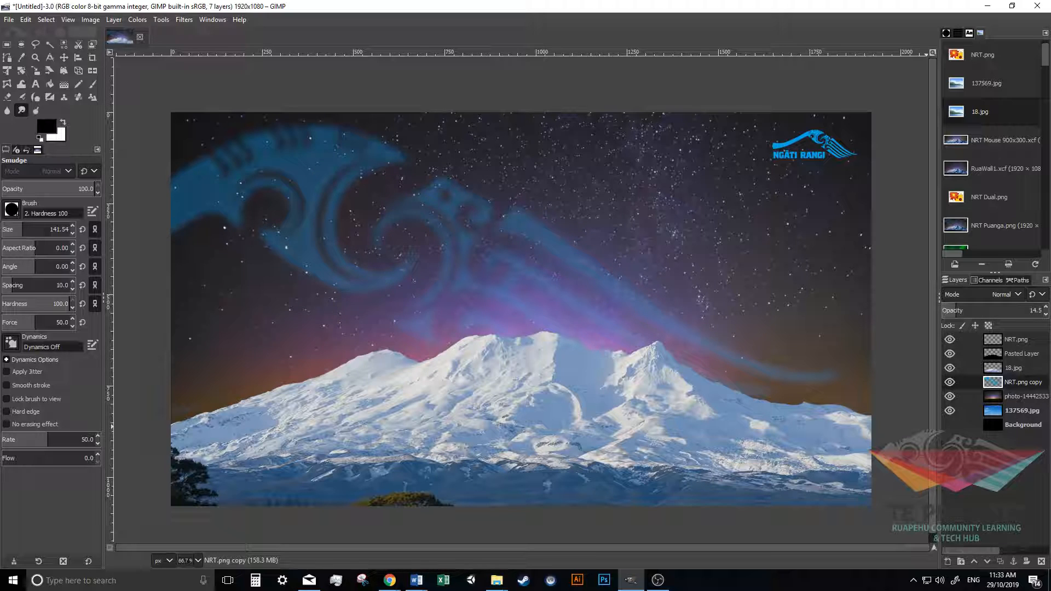
Set the Pasted Layer's opacity to 57.2 to darken the mountain for the night scene
left_click(992, 354)
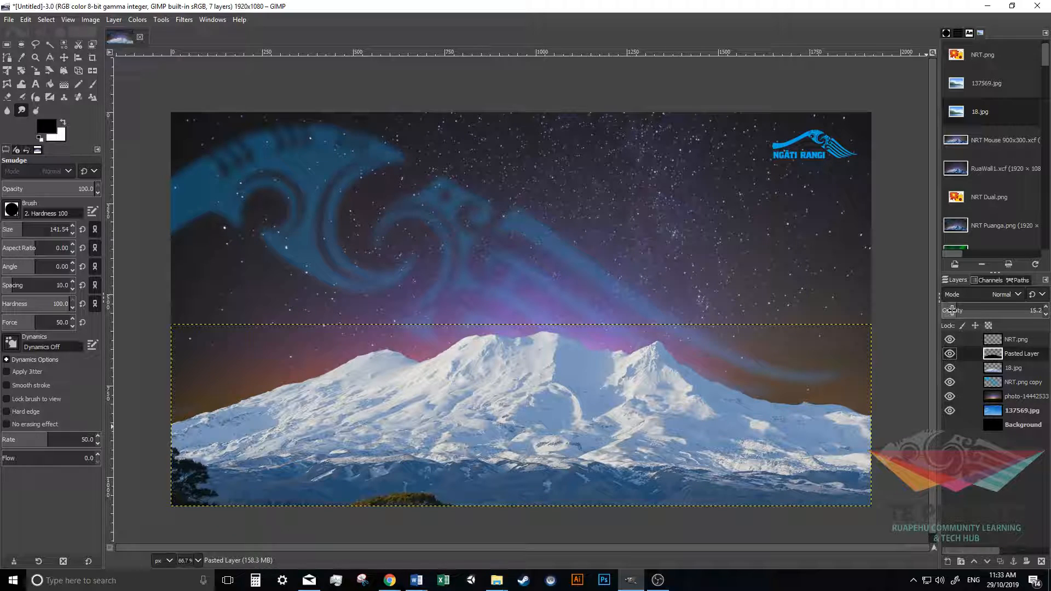
left_click_drag(955, 310, 971, 310)
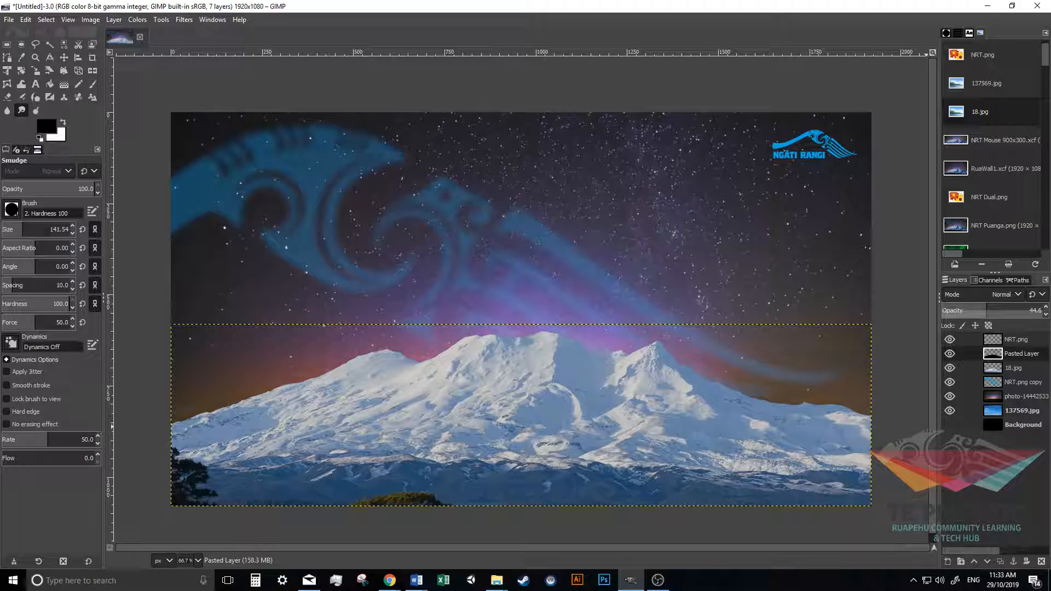
left_click_drag(987, 311, 1029, 310)
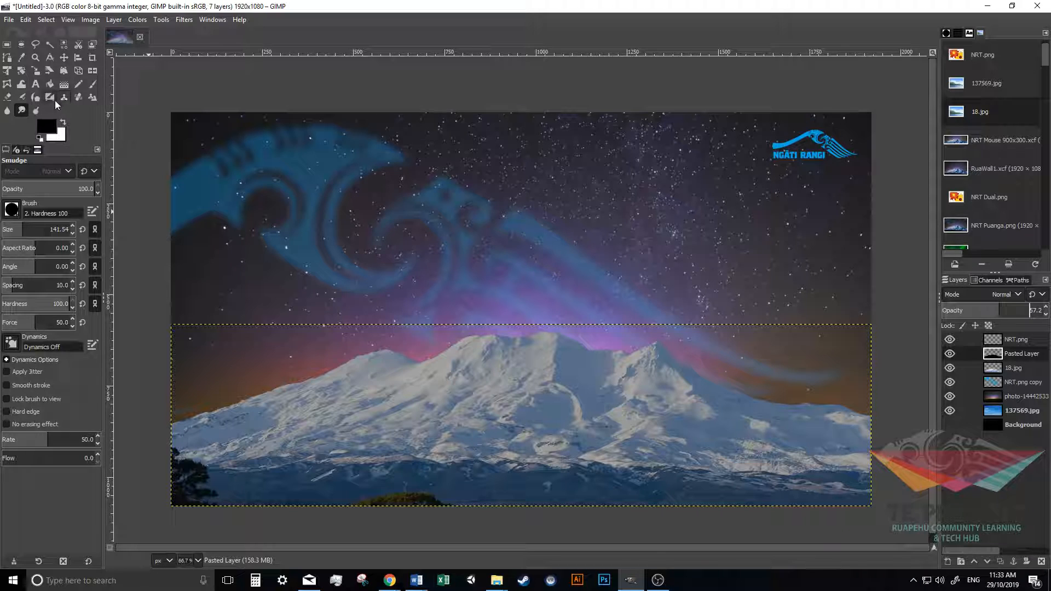
Add a 1920 × 1080 transparent layer above Pasted Layer and set up the Paintbrush with white as foreground colour
left_click(92, 85)
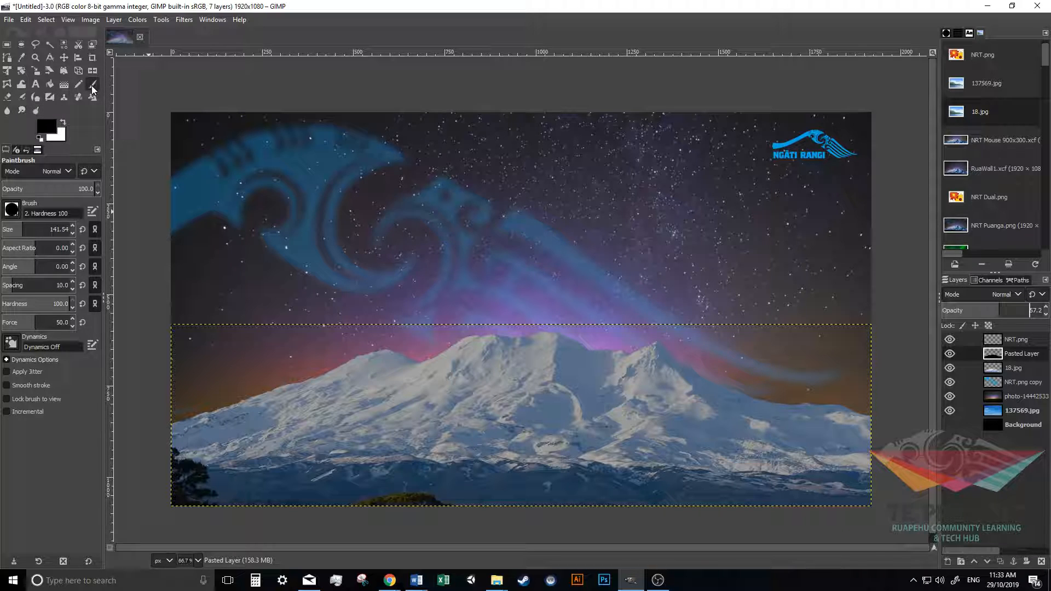
left_click(947, 560)
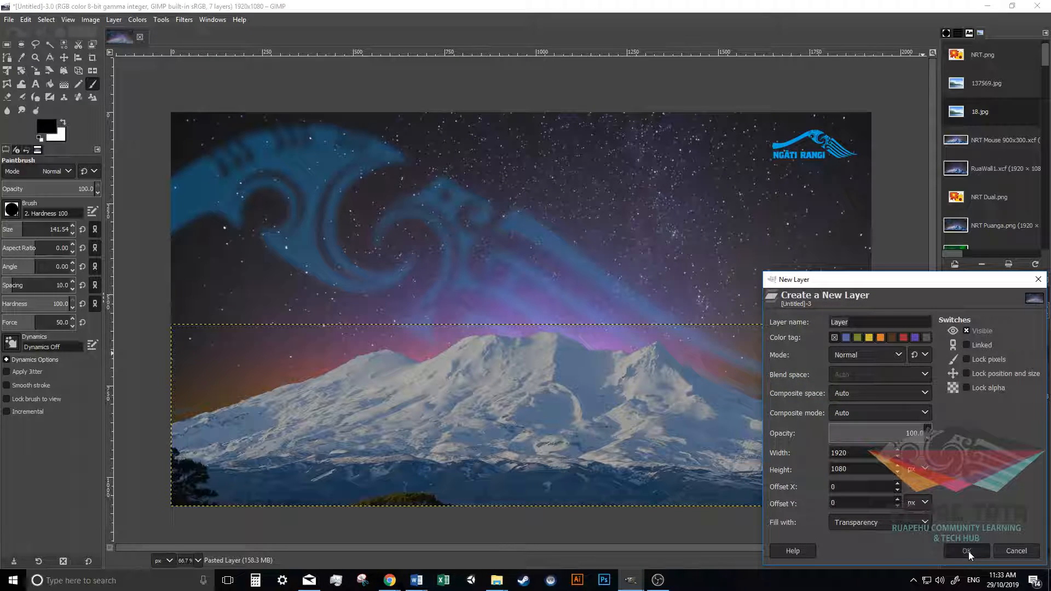
left_click(966, 550)
left_click(62, 122)
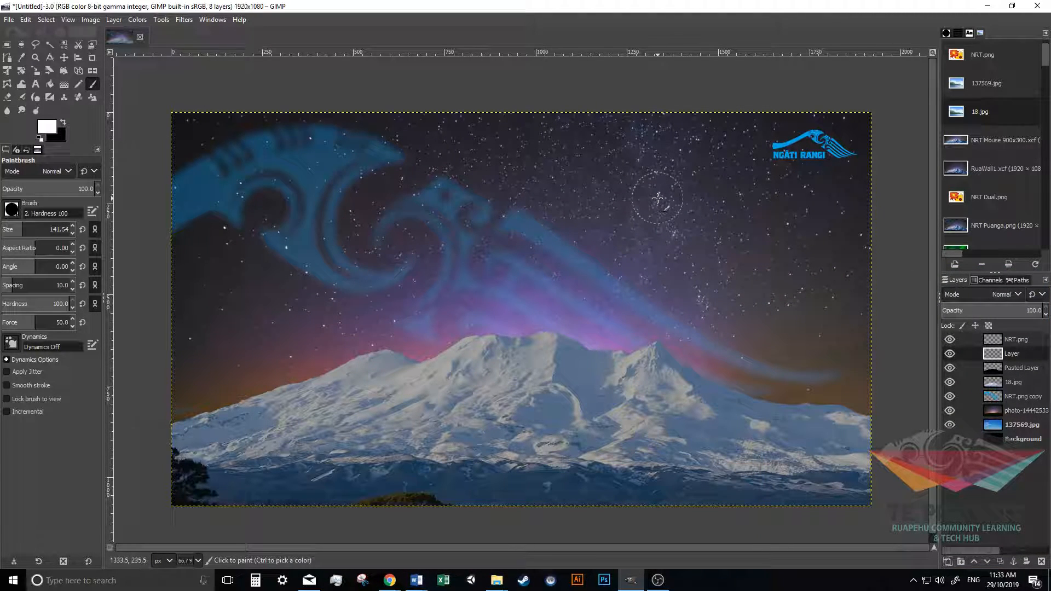
Reduce the size of the Hardness 100 paintbrush to 40.54
key("bracketleft")
key("bracketleft")
key("bracketleft")
key("bracketleft")
key("bracketleft")
key("bracketleft")
key("bracketleft")
key("bracketleft")
key("bracketleft")
key("bracketleft")
key("bracketleft")
key("bracketleft")
key("bracketleft")
key("bracketleft")
key("bracketleft")
key("bracketleft")
key("bracketleft")
key("bracketleft")
key("bracketleft")
key("bracketleft")
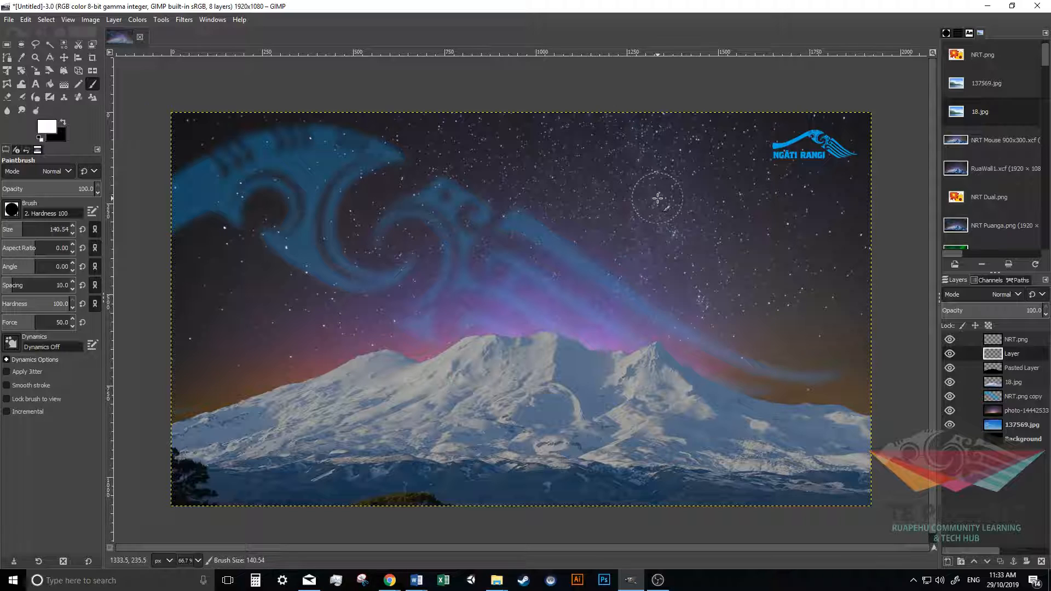
key("bracketleft")
key("bracketleft")
key("bracketleft")
key("bracketleft")
key("bracketleft")
key("bracketleft")
key("bracketleft")
key("bracketleft")
key("bracketleft")
key("bracketleft")
key("bracketleft")
key("bracketleft")
key("bracketleft")
key("bracketleft")
key("bracketleft")
Paint a single soft white dot in the sky below and left of the small logo, using Hardness 025 at size 35
left_click(11, 209)
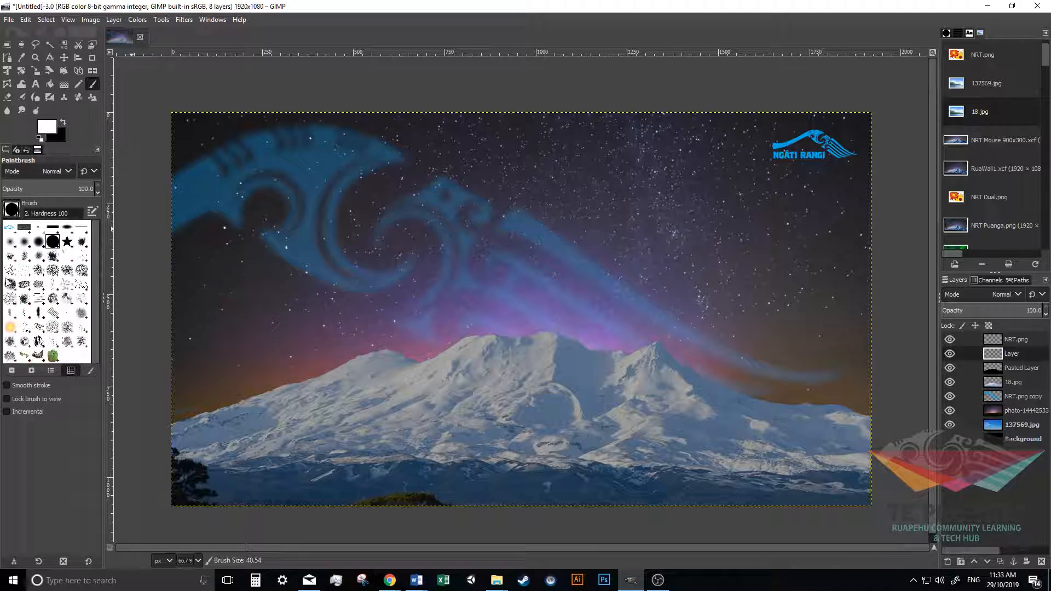
left_click(12, 242)
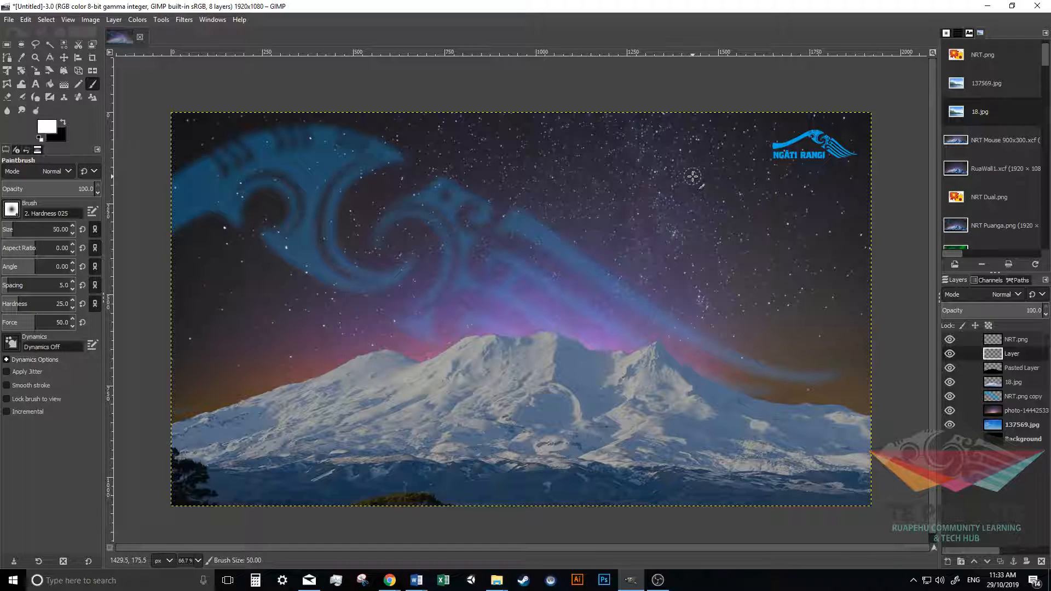
key("bracketleft")
key("bracketleft")
key("bracketleft")
key("bracketleft")
key("bracketleft")
scroll(730, 181, "up", 4)
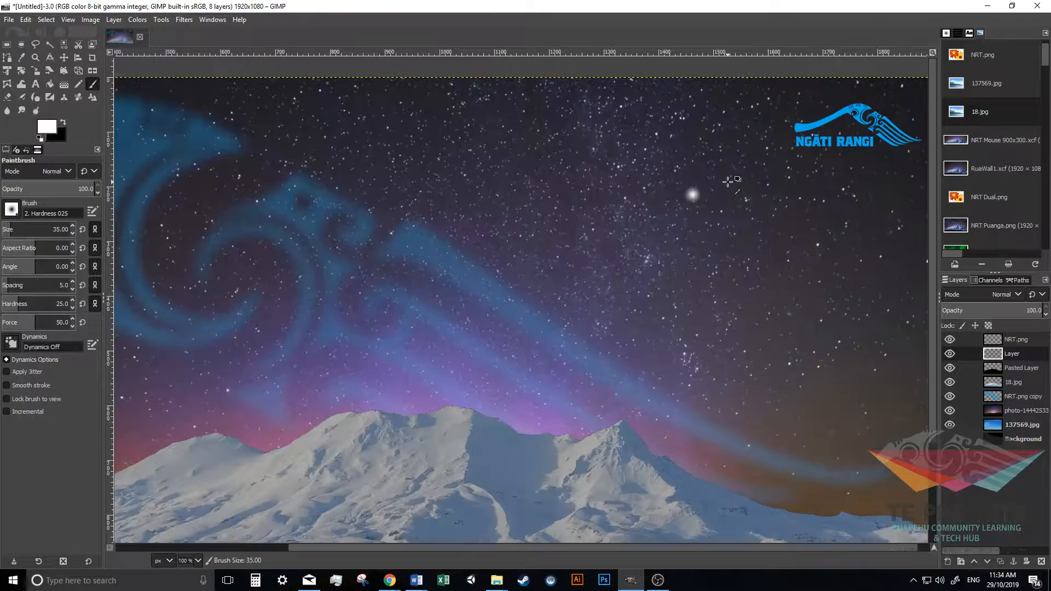
Smudge the white dot outward vertically and horizontally to form a four-pointed star, undoing and redoing uneven upper spikes
left_click(21, 110)
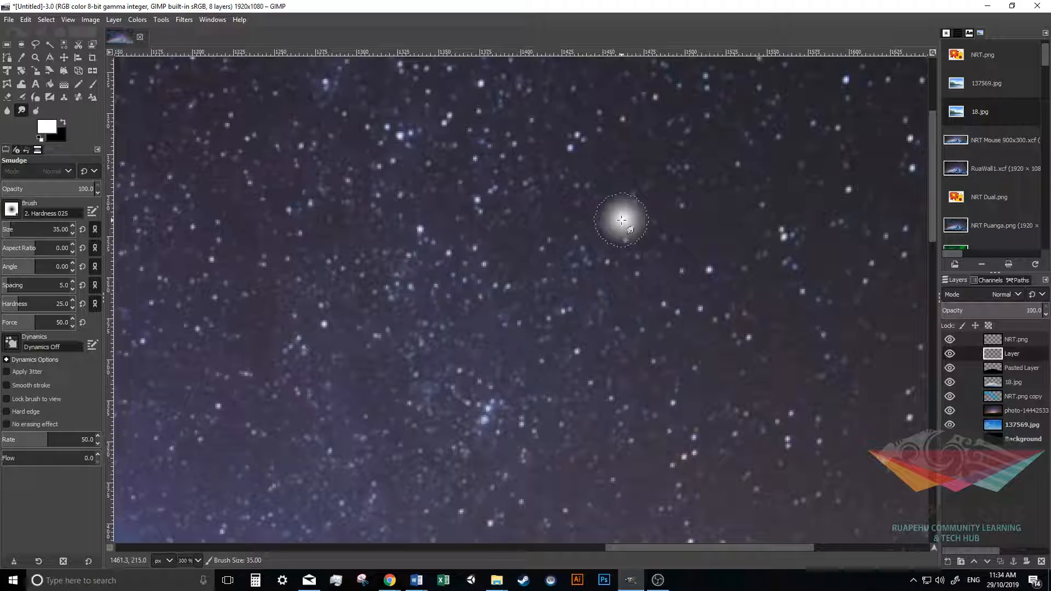
left_click_drag(621, 220, 626, 299)
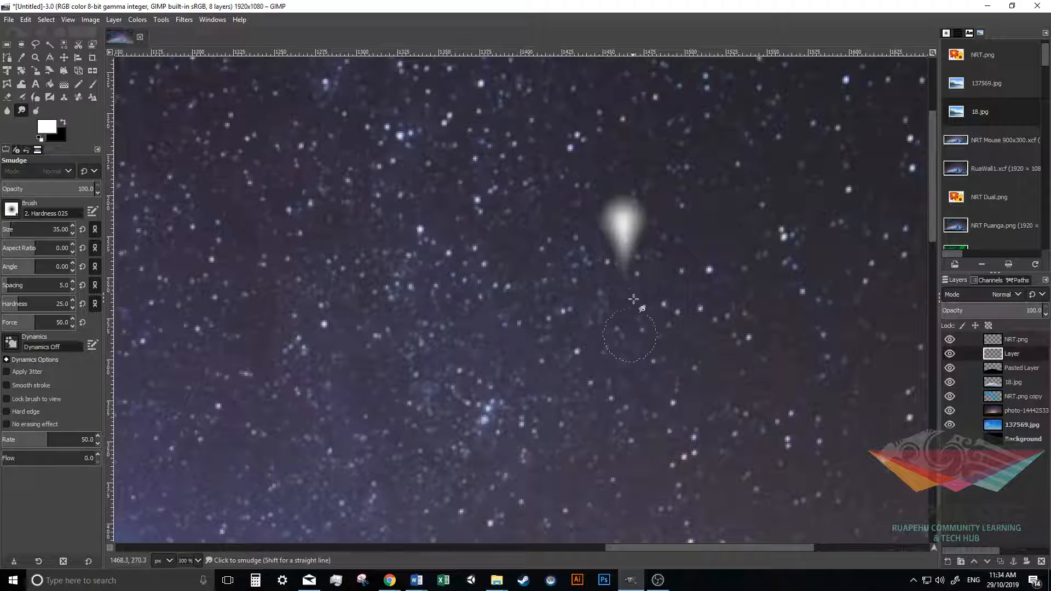
left_click_drag(622, 215, 617, 160)
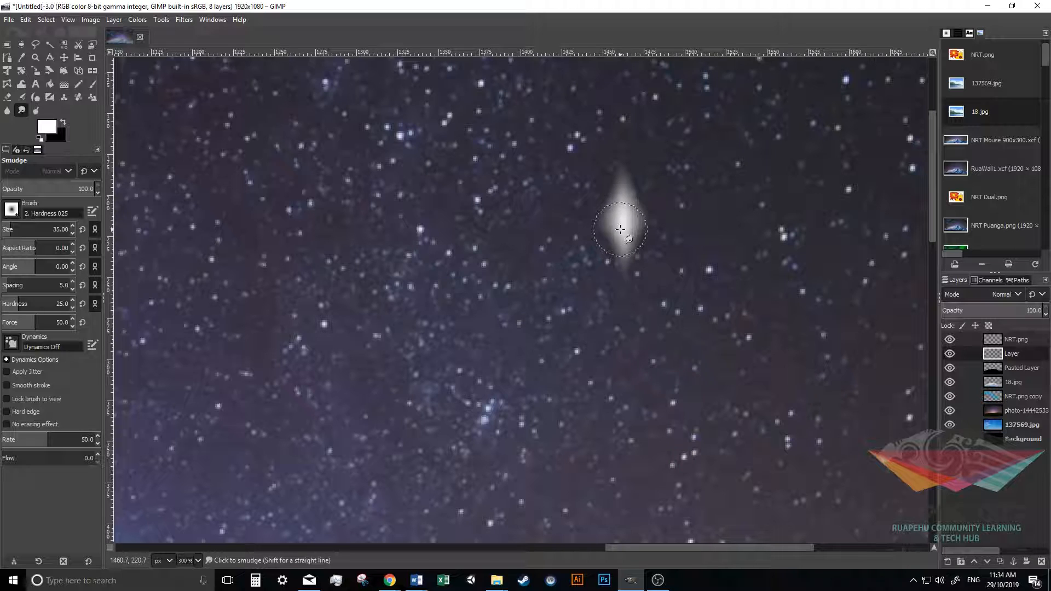
left_click_drag(626, 235, 624, 345)
left_click_drag(626, 225, 609, 151)
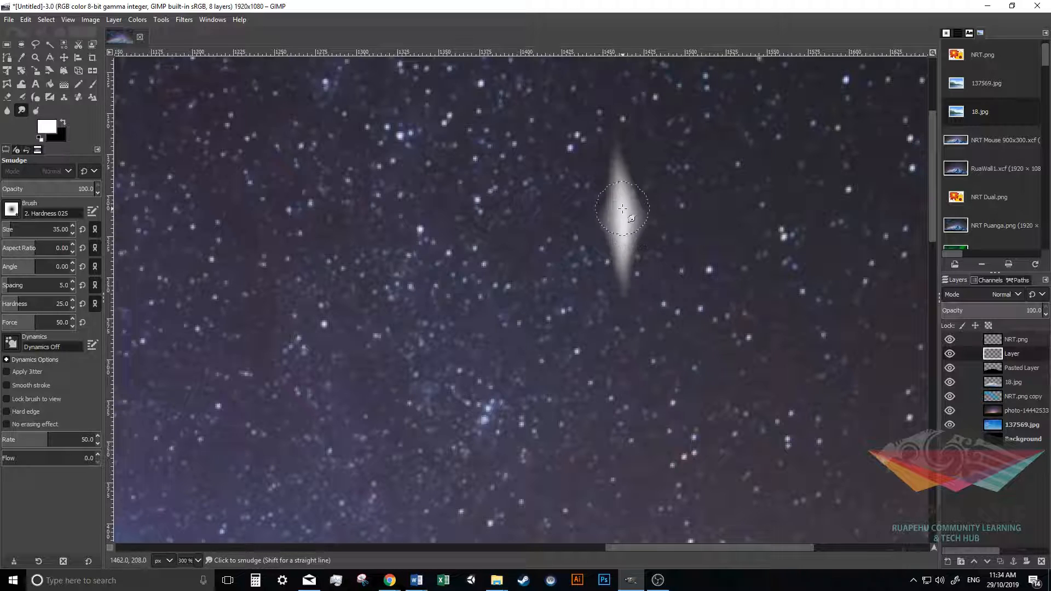
key("ctrl+z")
left_click_drag(623, 214, 624, 128)
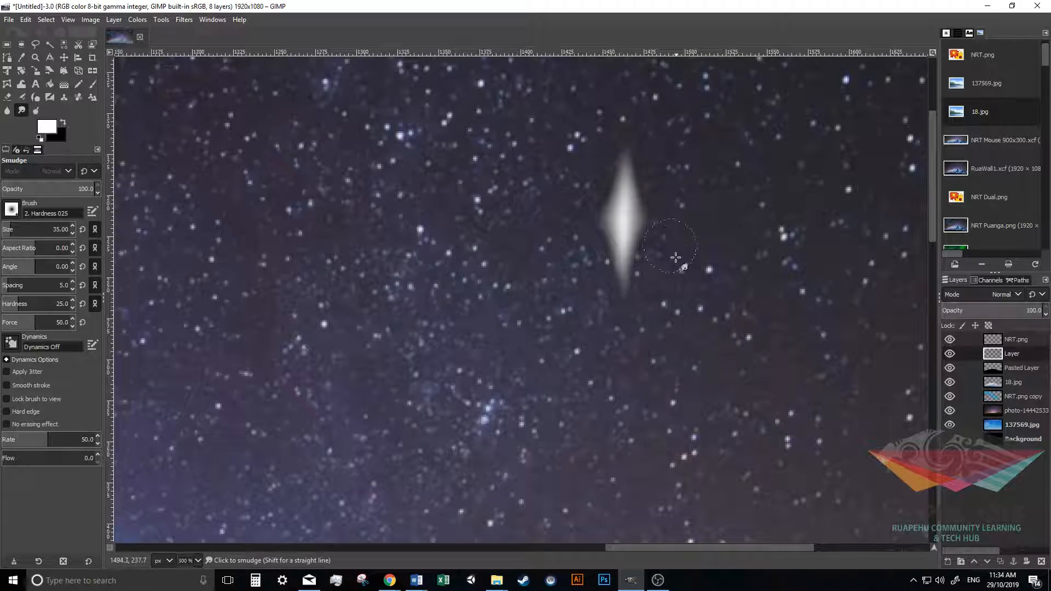
key("ctrl+z")
left_click_drag(622, 204, 605, 106)
key("ctrl+z")
key("ctrl+z")
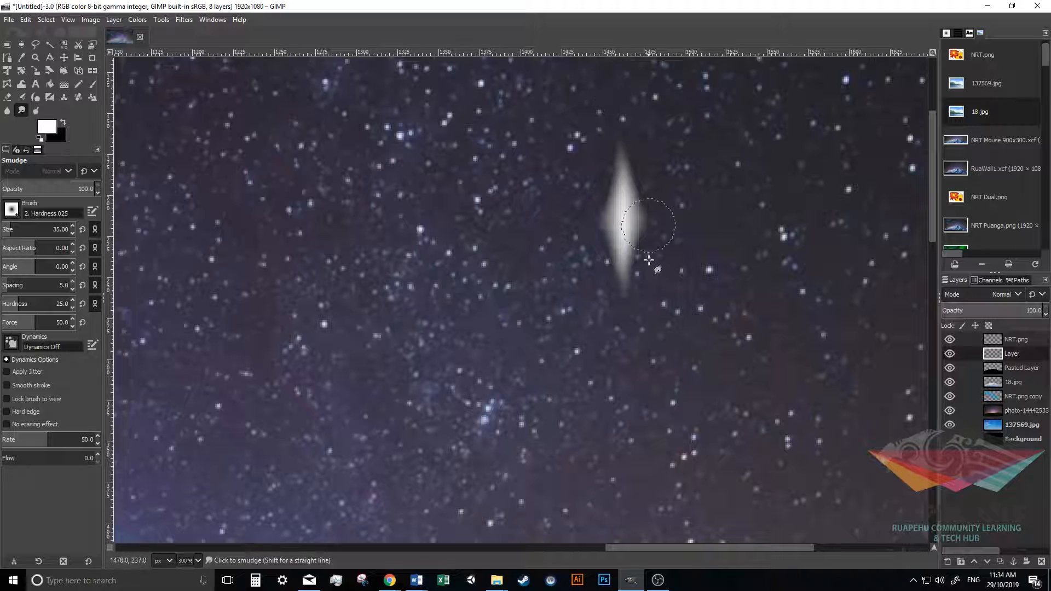
left_click_drag(707, 220, 826, 228)
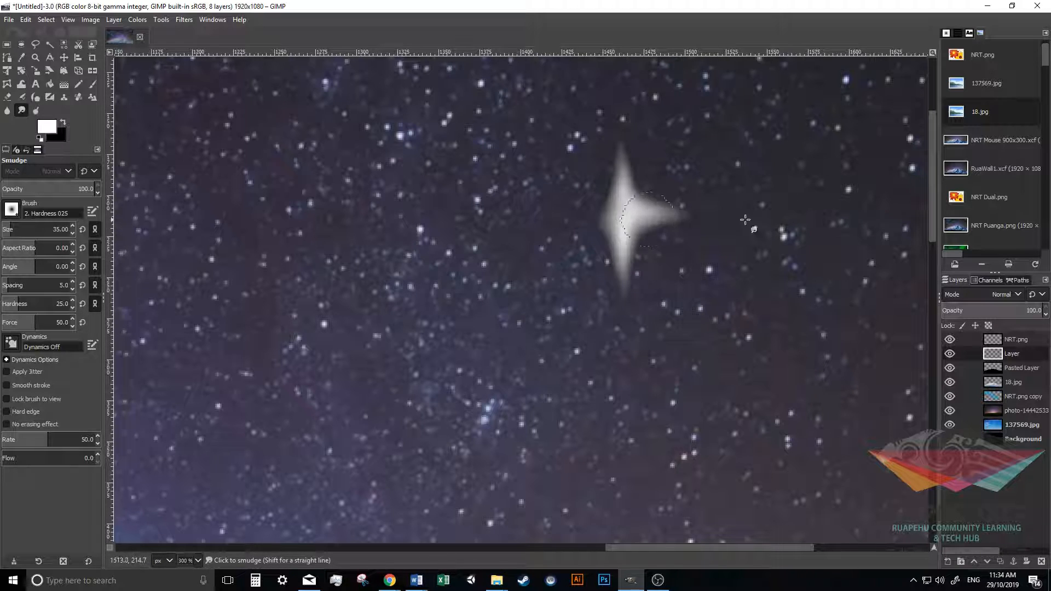
left_click_drag(627, 217, 550, 214)
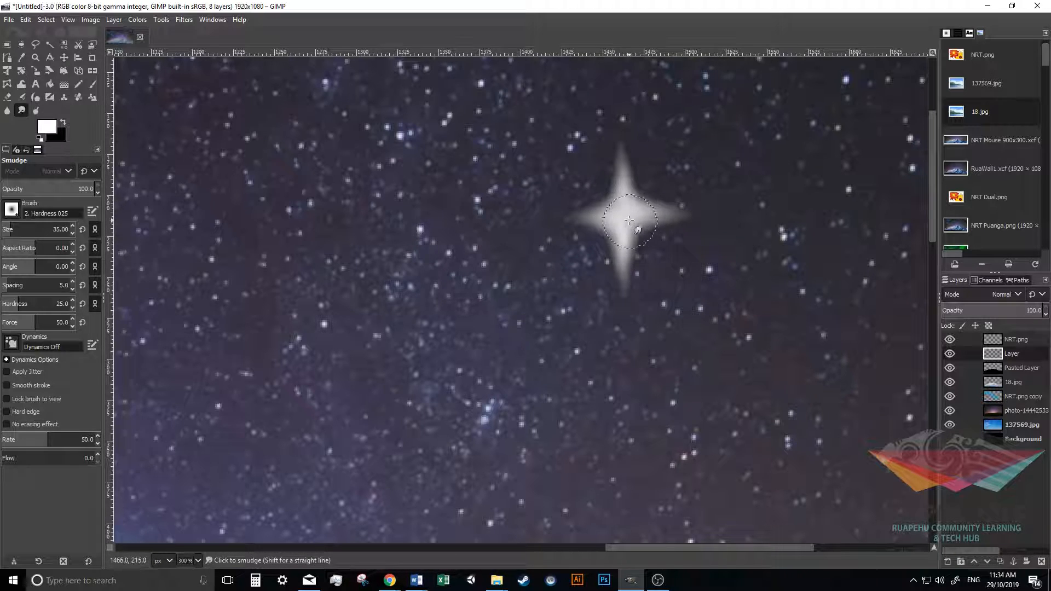
Smudge the star's soft white core outward to the left to lengthen its left spike
left_click_drag(629, 219, 548, 216)
scroll(747, 230, "down", 7)
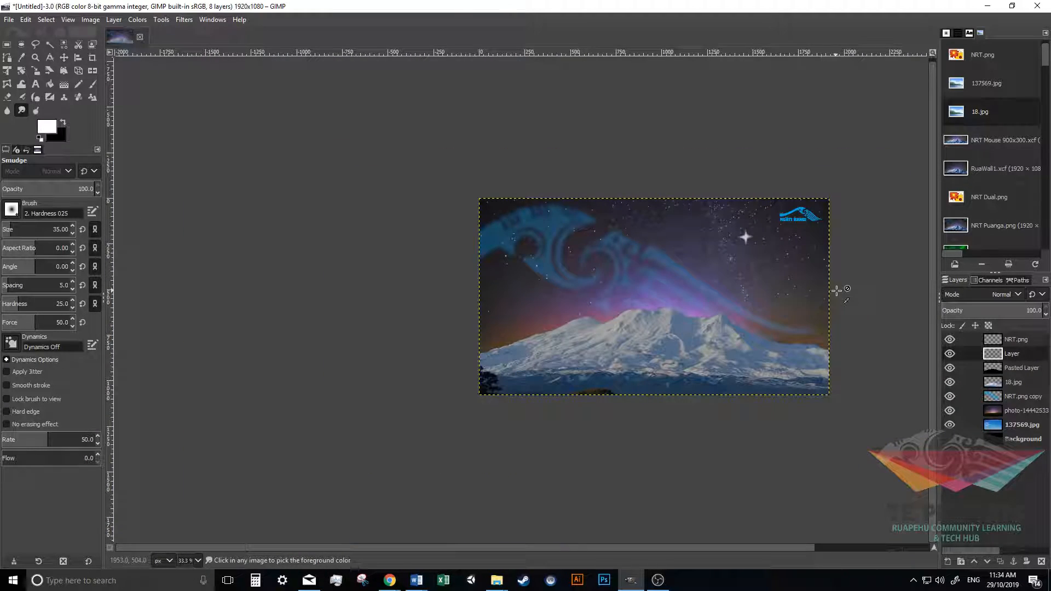
scroll(777, 235, "up", 4)
scroll(773, 237, "up", 2)
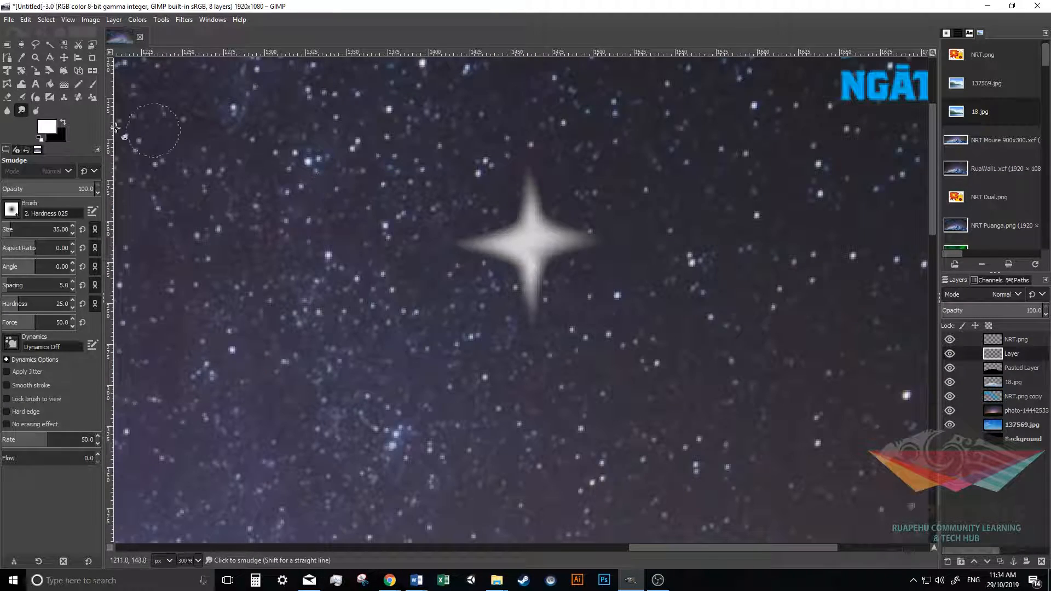
Erase around the star's spikes with the Hardness 025 brush at size 35 to make them shorter, thinner and more even
left_click(7, 97)
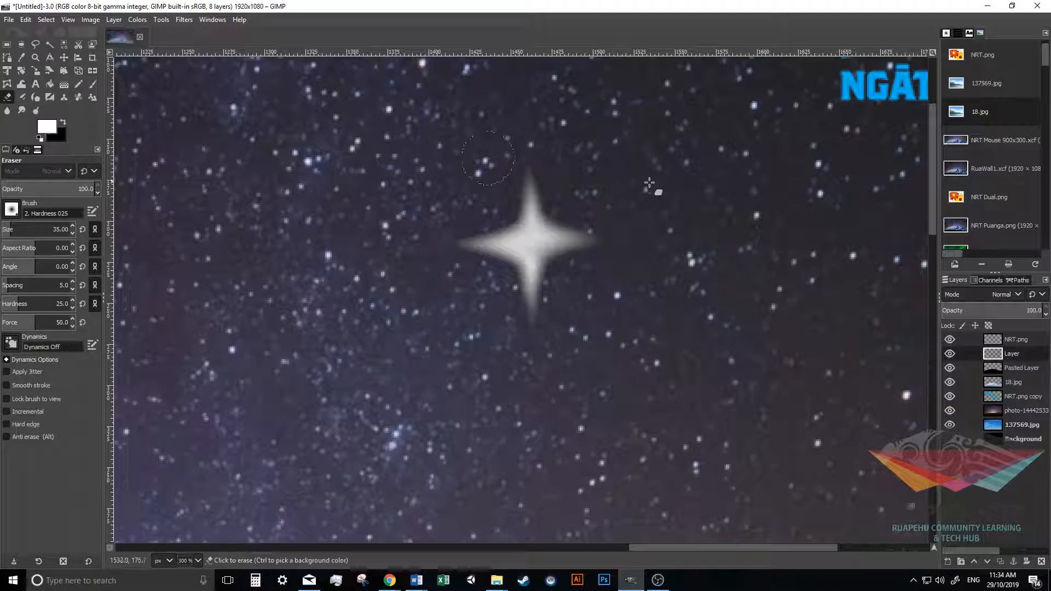
left_click(567, 203)
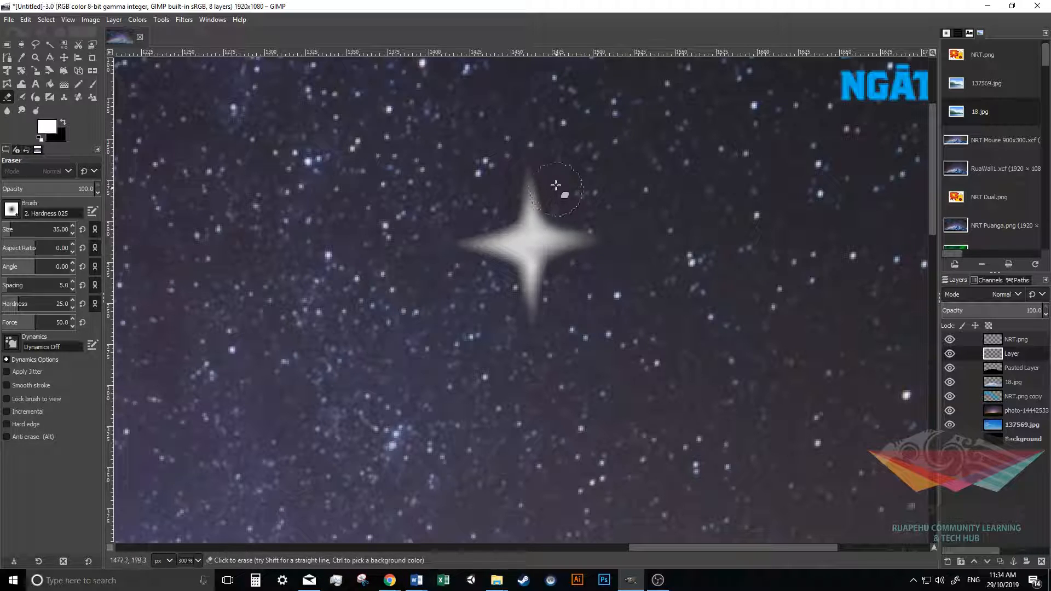
mouse_move(570, 218)
left_mouse_down()
mouse_move(613, 238)
mouse_move(568, 272)
mouse_move(563, 302)
mouse_move(574, 259)
left_mouse_up()
key("ctrl+z")
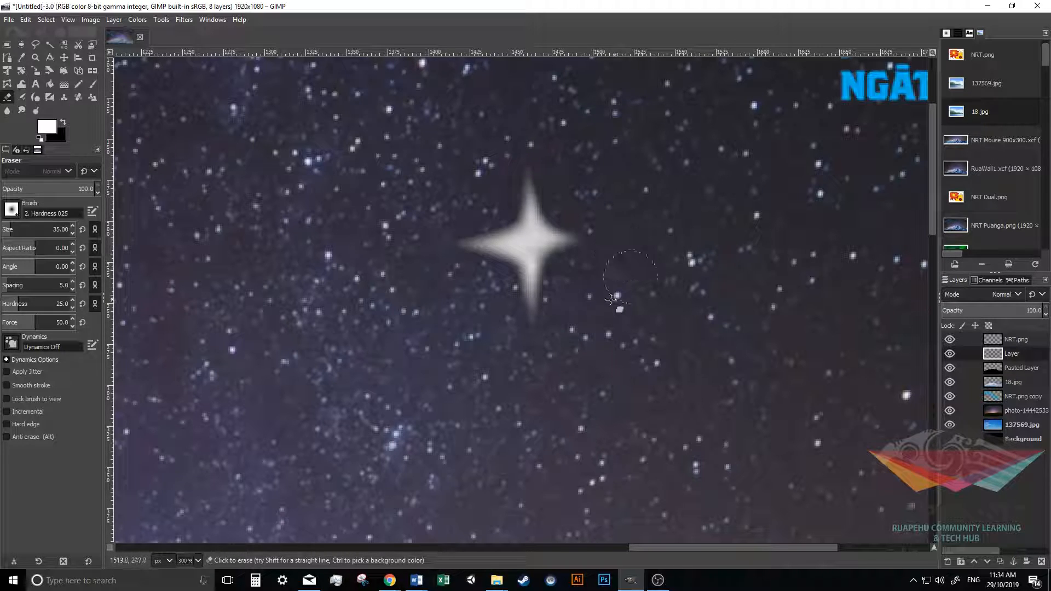
mouse_move(484, 278)
left_mouse_down()
mouse_move(508, 268)
mouse_move(479, 254)
mouse_move(455, 259)
mouse_move(507, 264)
left_mouse_up()
key("ctrl+z")
mouse_move(486, 210)
left_mouse_down()
mouse_move(504, 215)
mouse_move(521, 175)
left_mouse_up()
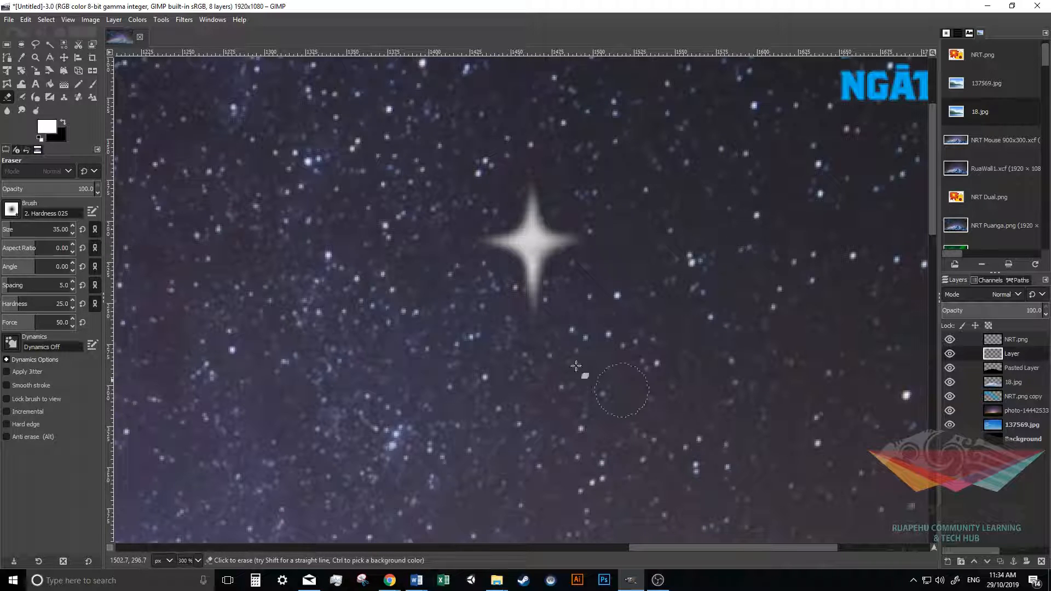
scroll(607, 274, "down", 4, "ctrl")
scroll(621, 294, "down", 1, "ctrl")
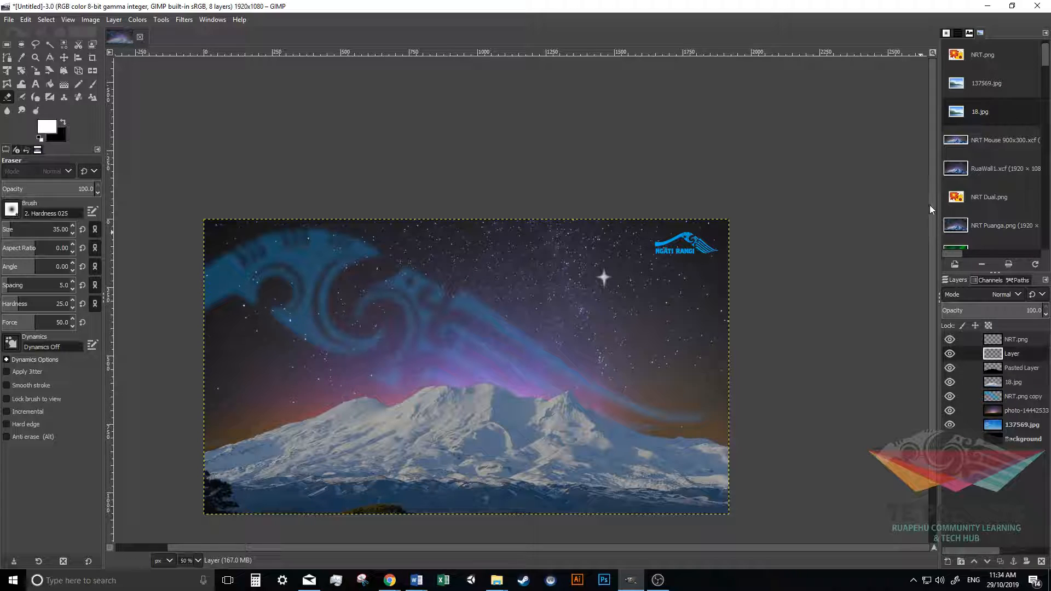
left_click_drag(929, 205, 931, 251)
left_click_drag(644, 546, 570, 537)
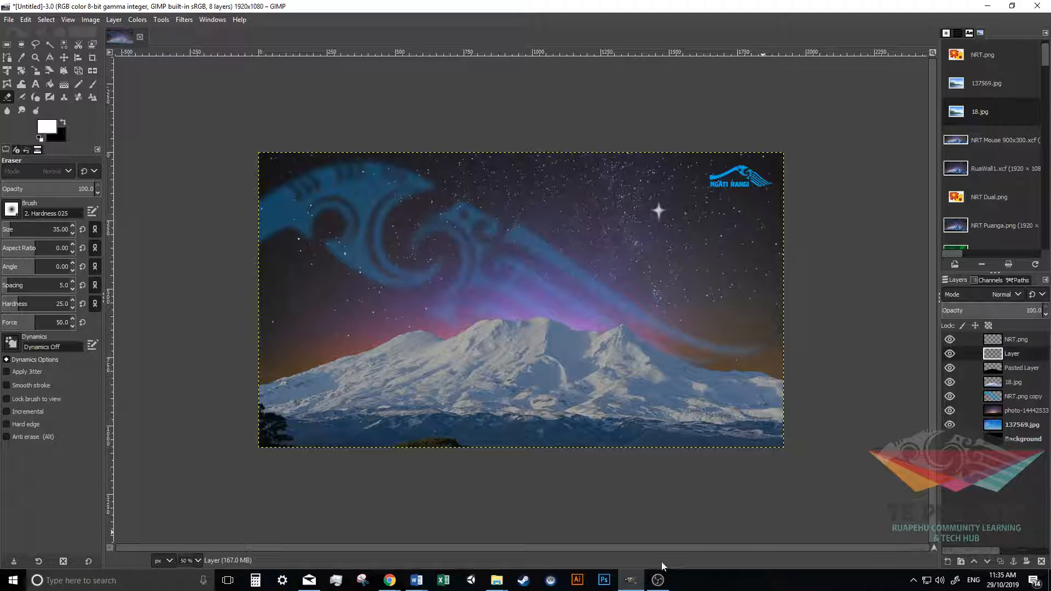
left_click(658, 585)
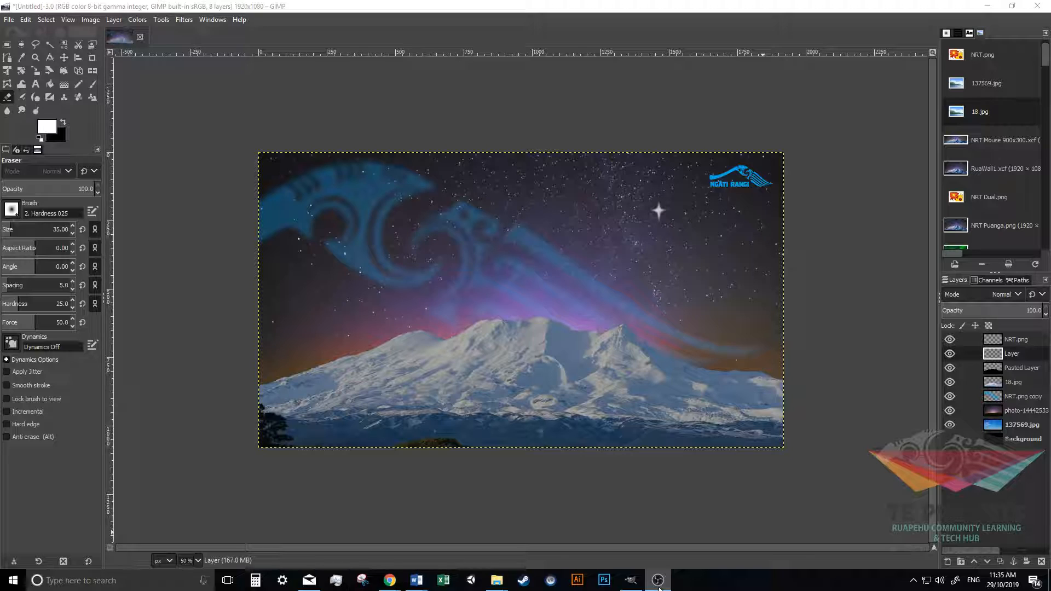